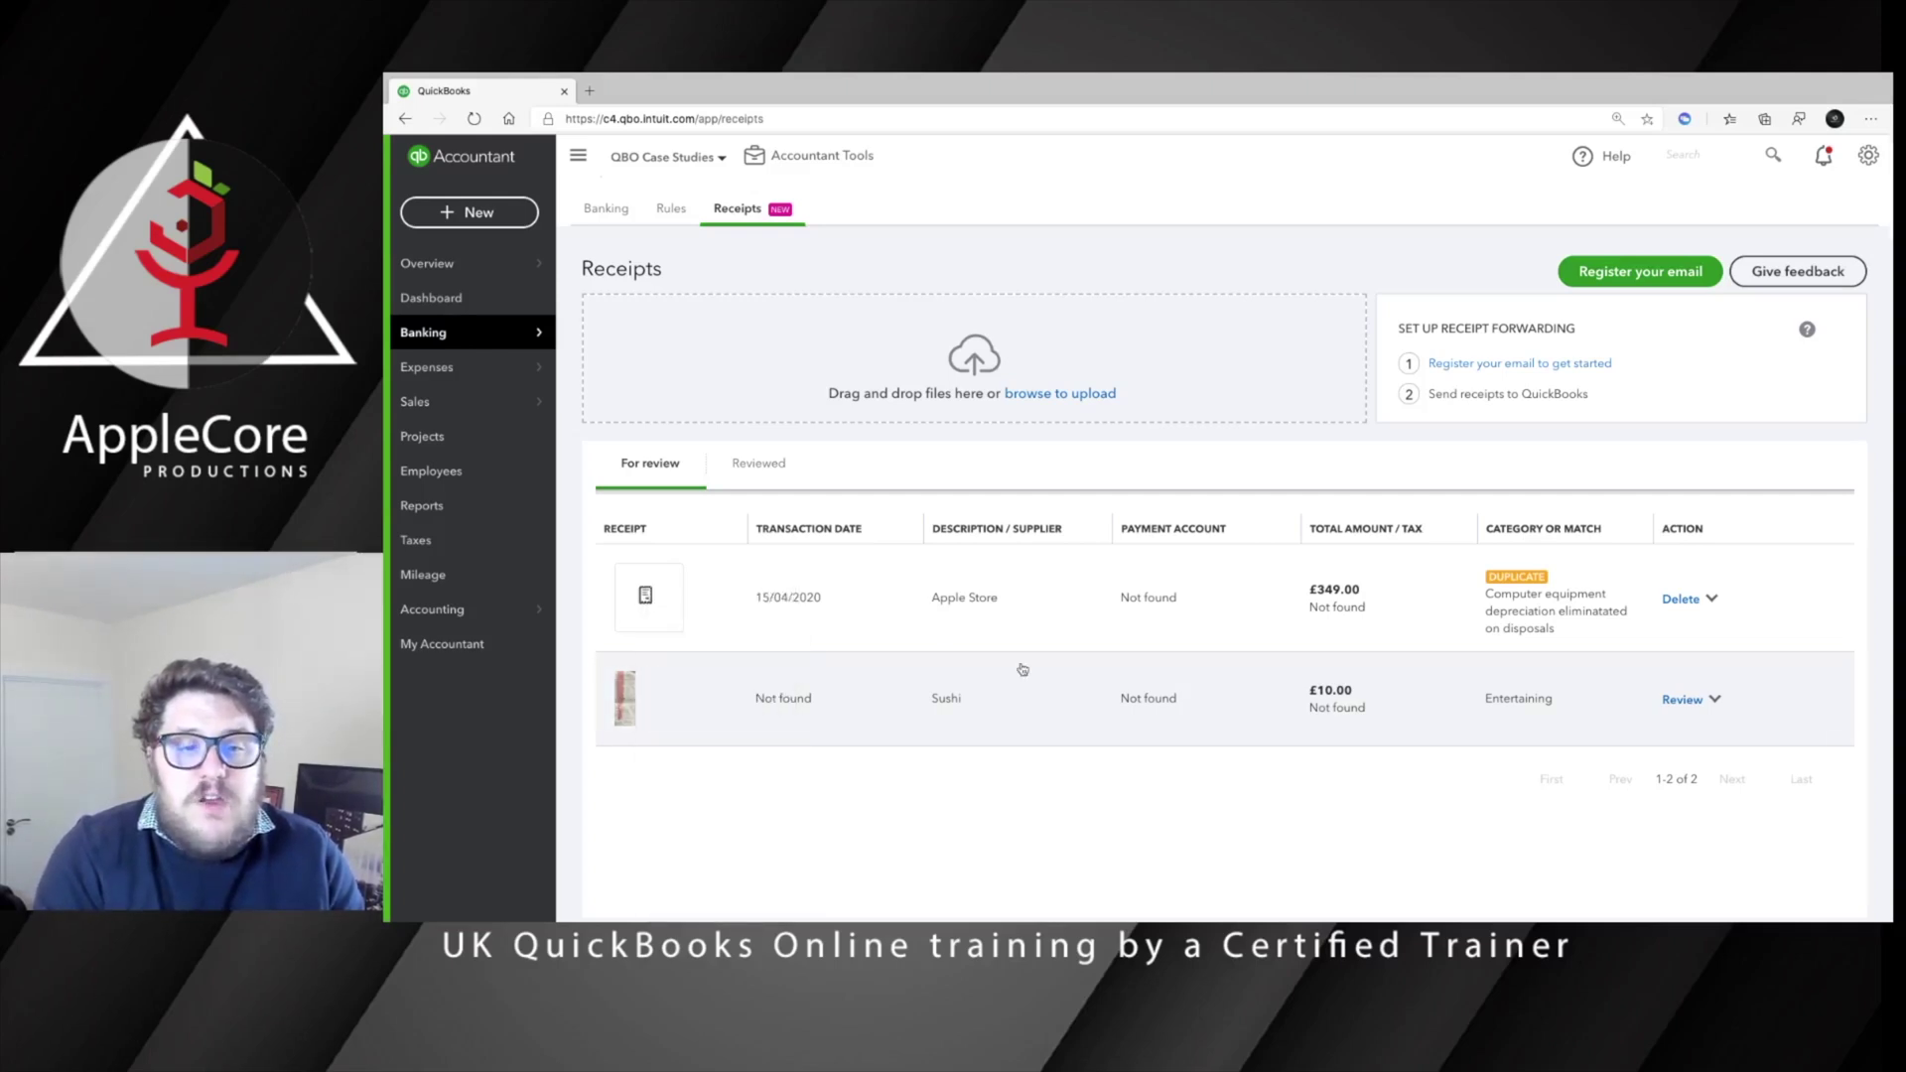
- Open the Sushi receipt awaiting review and examine its scanned image and receipt details
{"action": "left_click", "coordinate": [796, 707]}
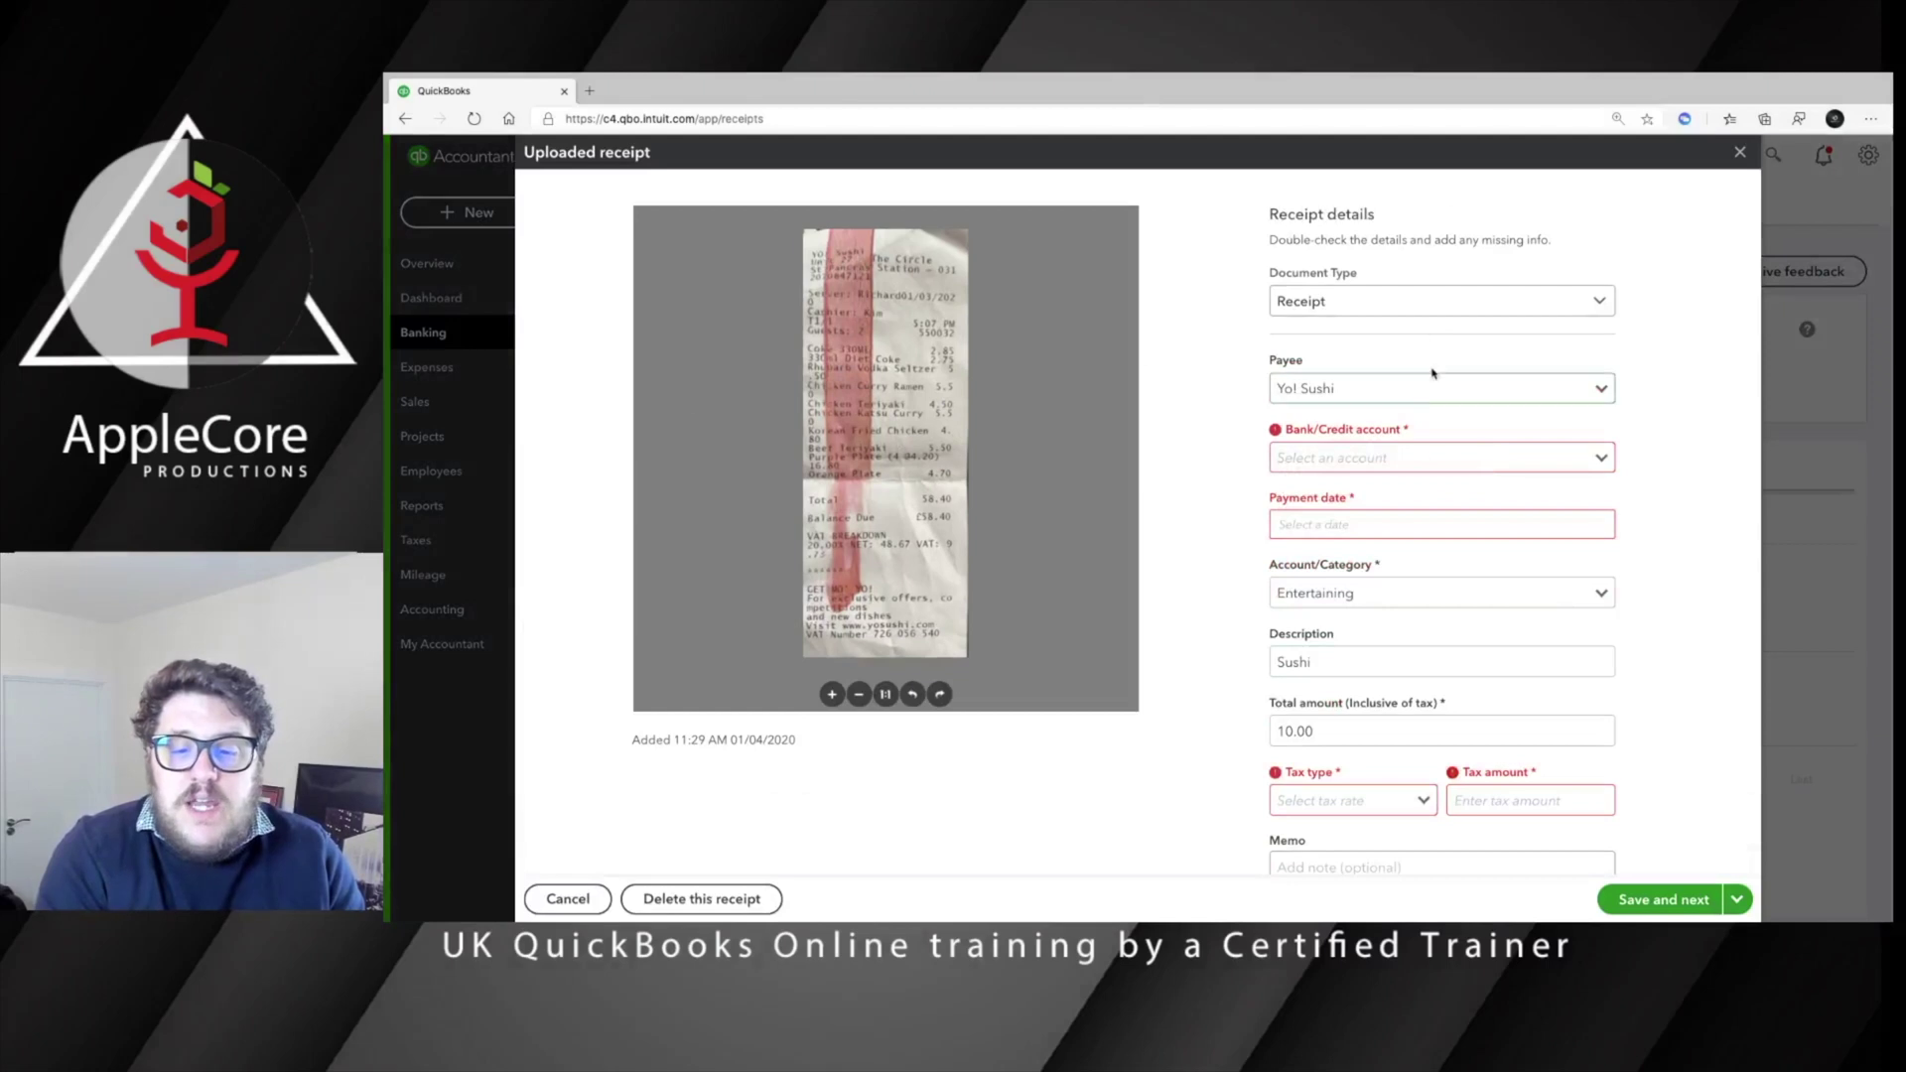
{"action": "left_click", "coordinate": [1540, 737]}
{"action": "scroll", "coordinate": [1474, 737], "scroll_direction": "down", "scroll_amount": 2}
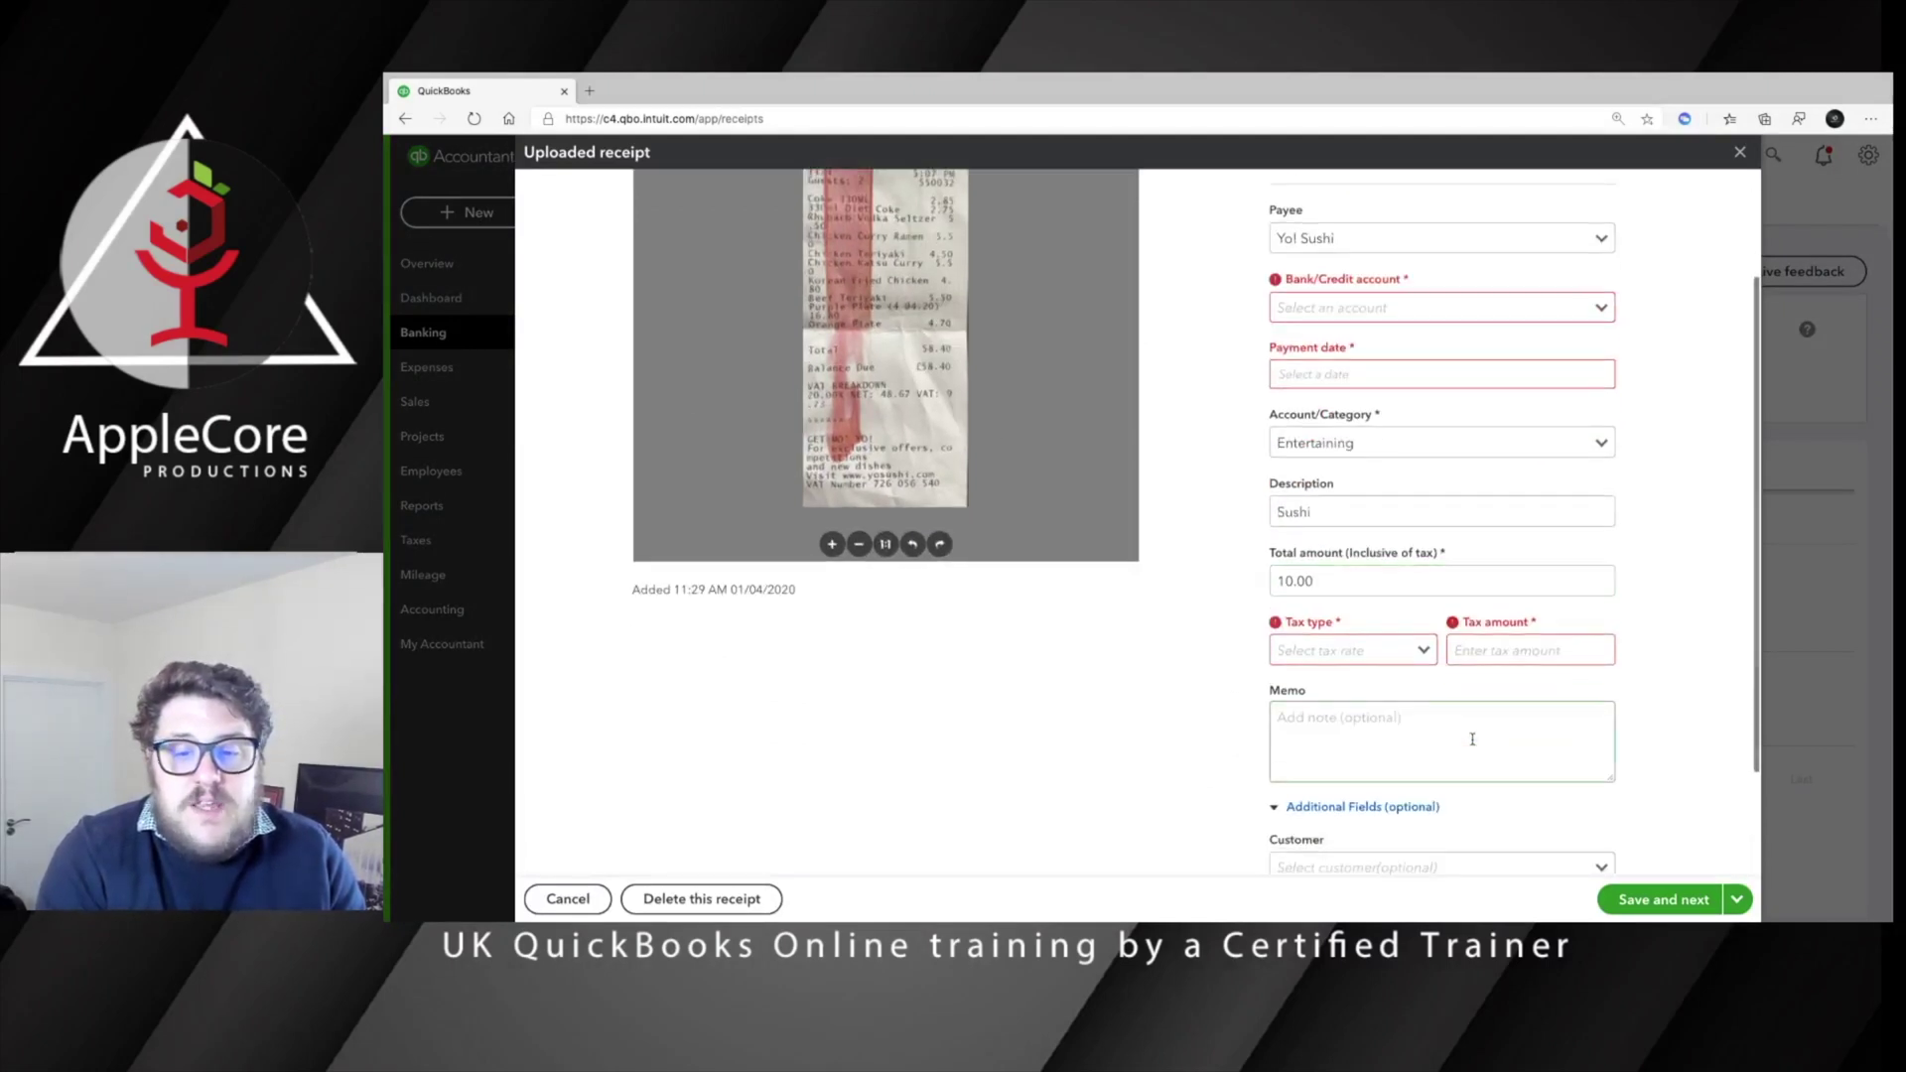
{"action": "scroll", "coordinate": [1475, 737], "scroll_direction": "up", "scroll_amount": 2}
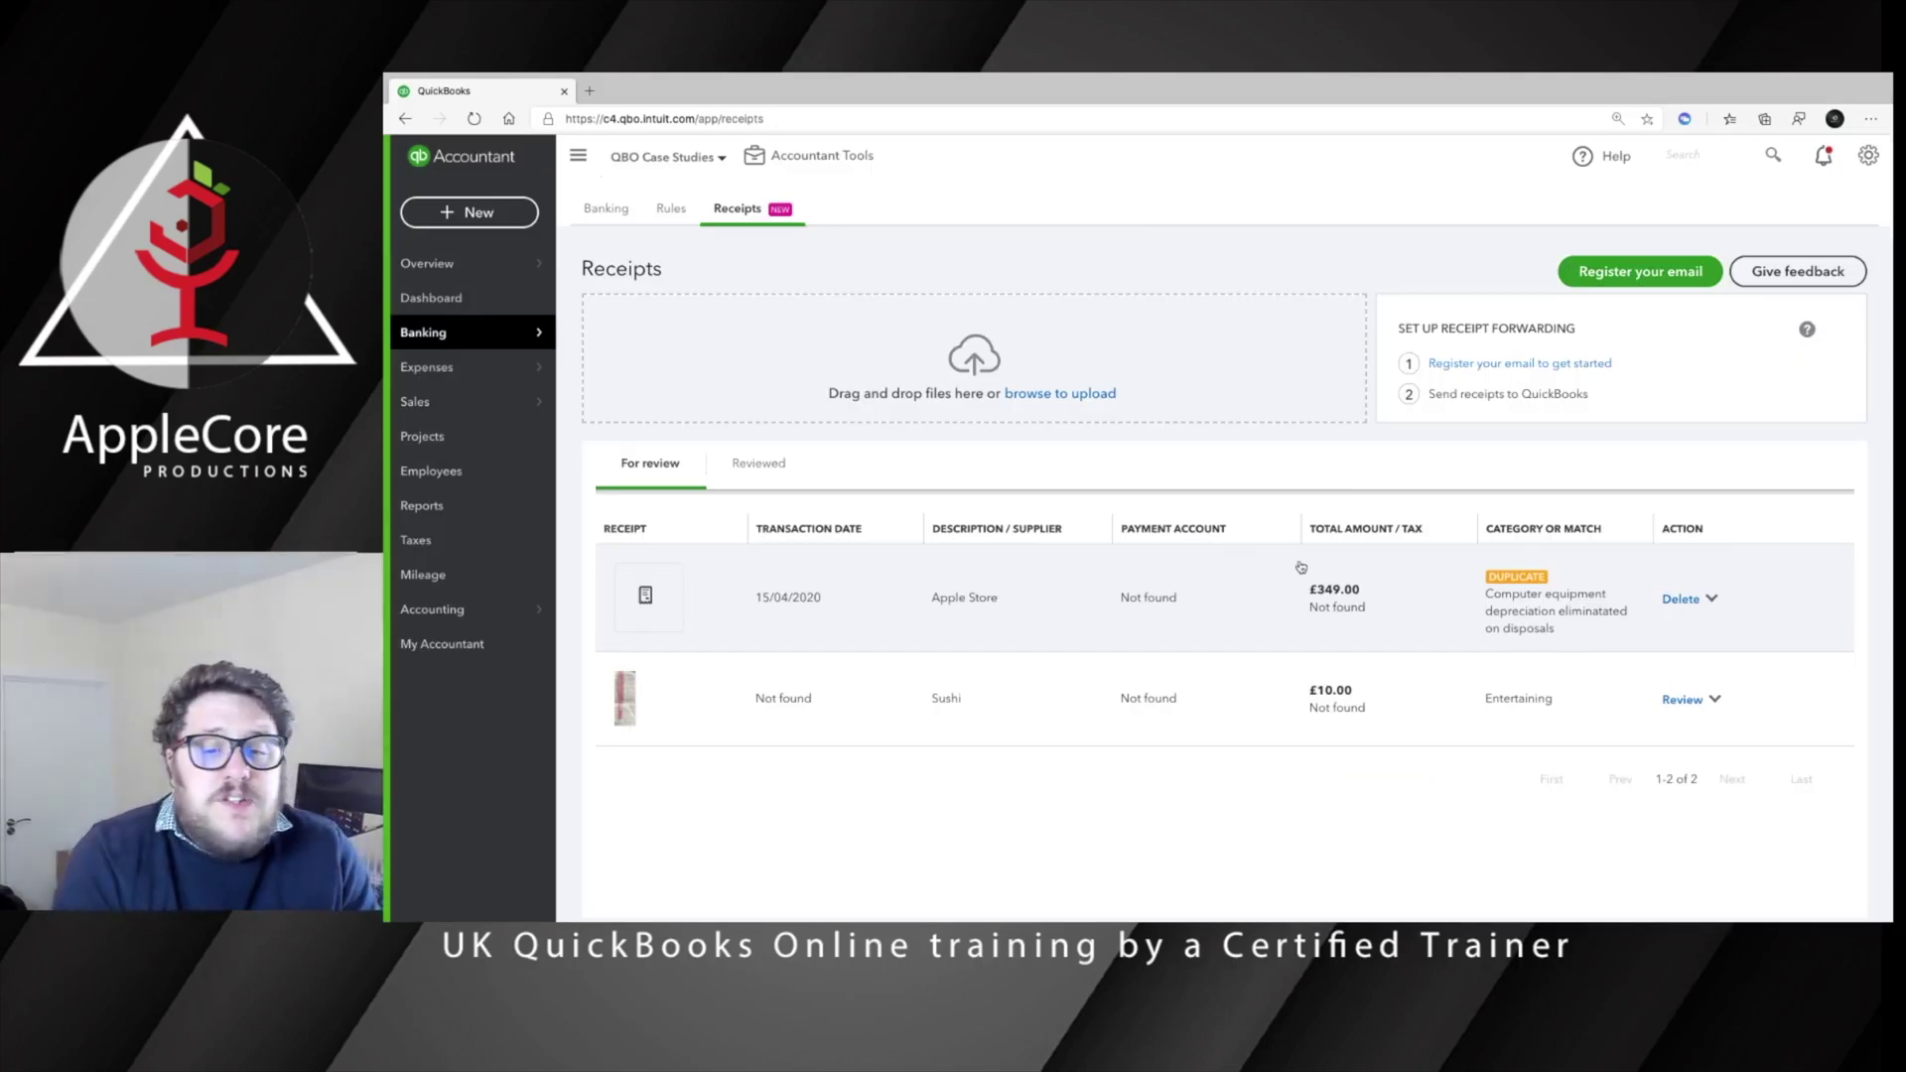
- Open the Apple Store receipt flagged as a duplicate, examine its attached order document and details, and close it
{"action": "left_click", "coordinate": [1714, 603]}
{"action": "left_click", "coordinate": [1691, 627]}
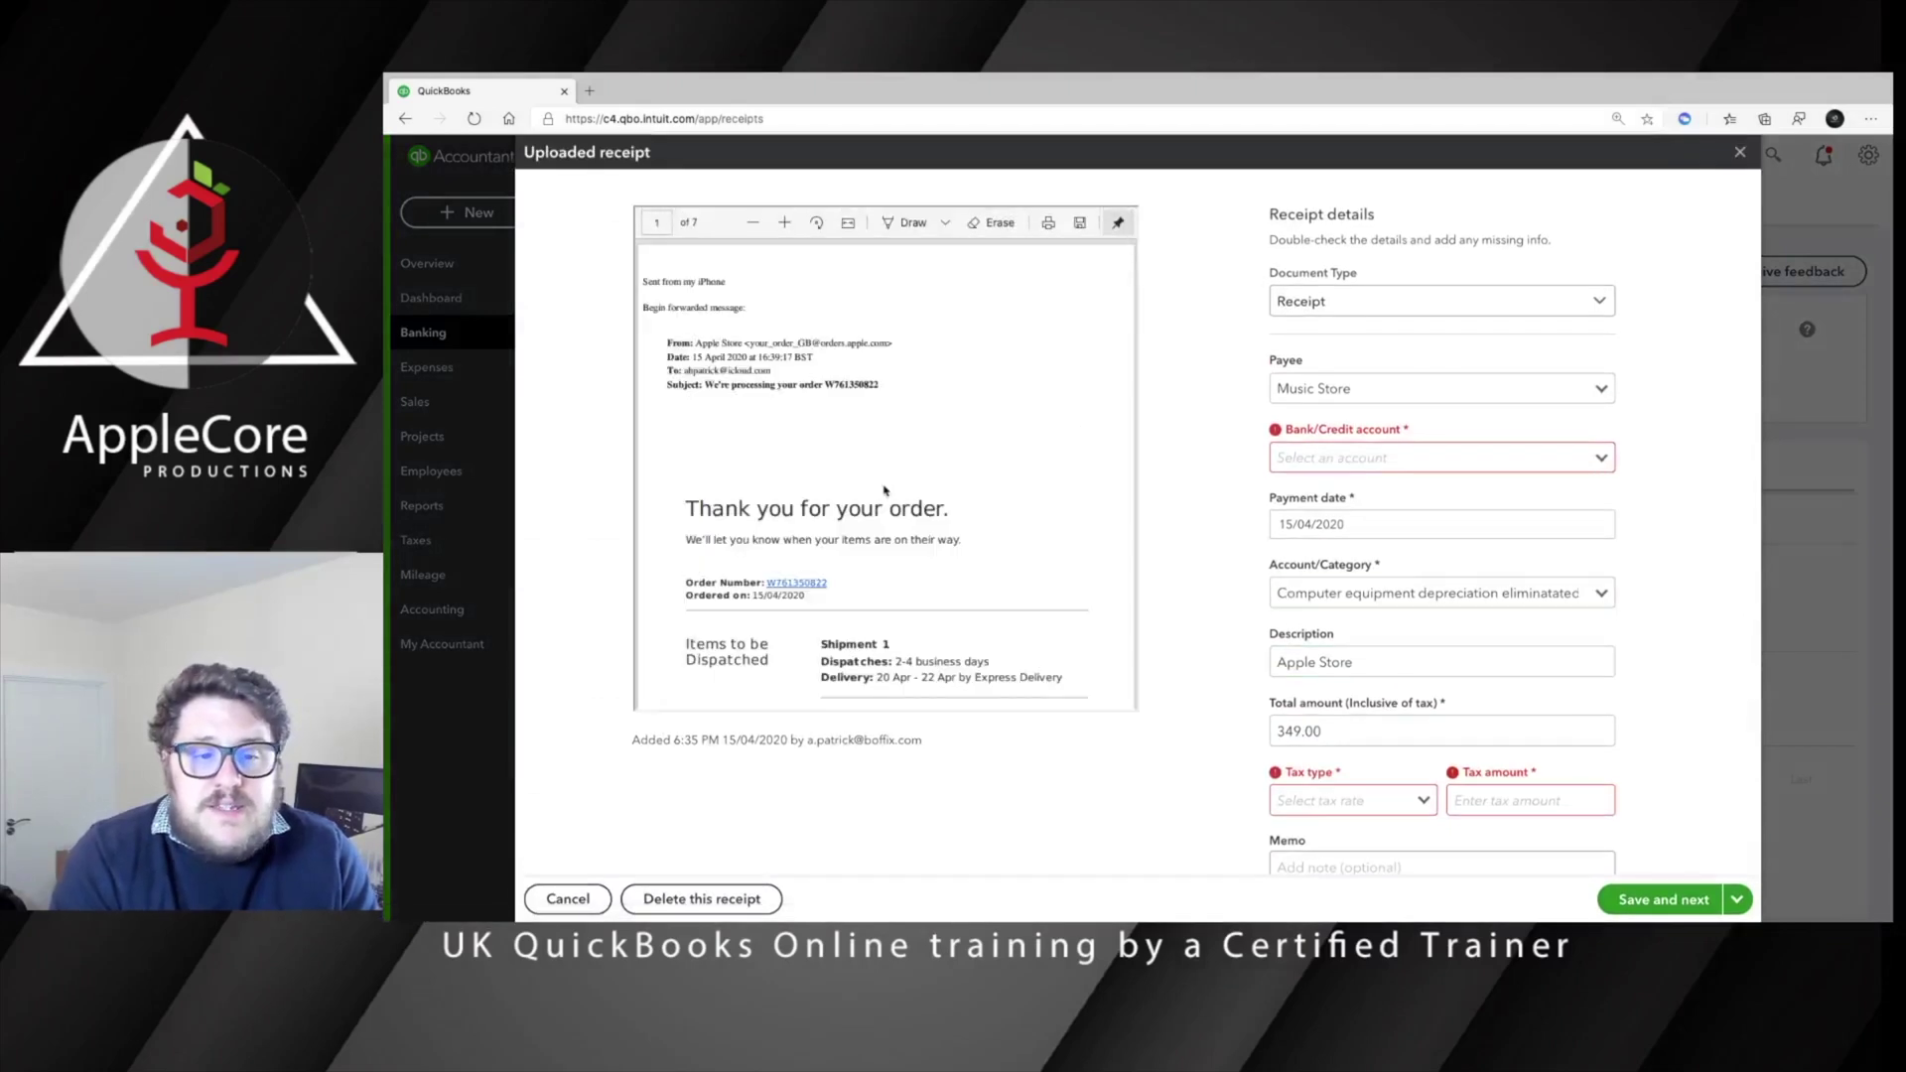
{"action": "scroll", "coordinate": [884, 489], "scroll_direction": "down", "scroll_amount": 10}
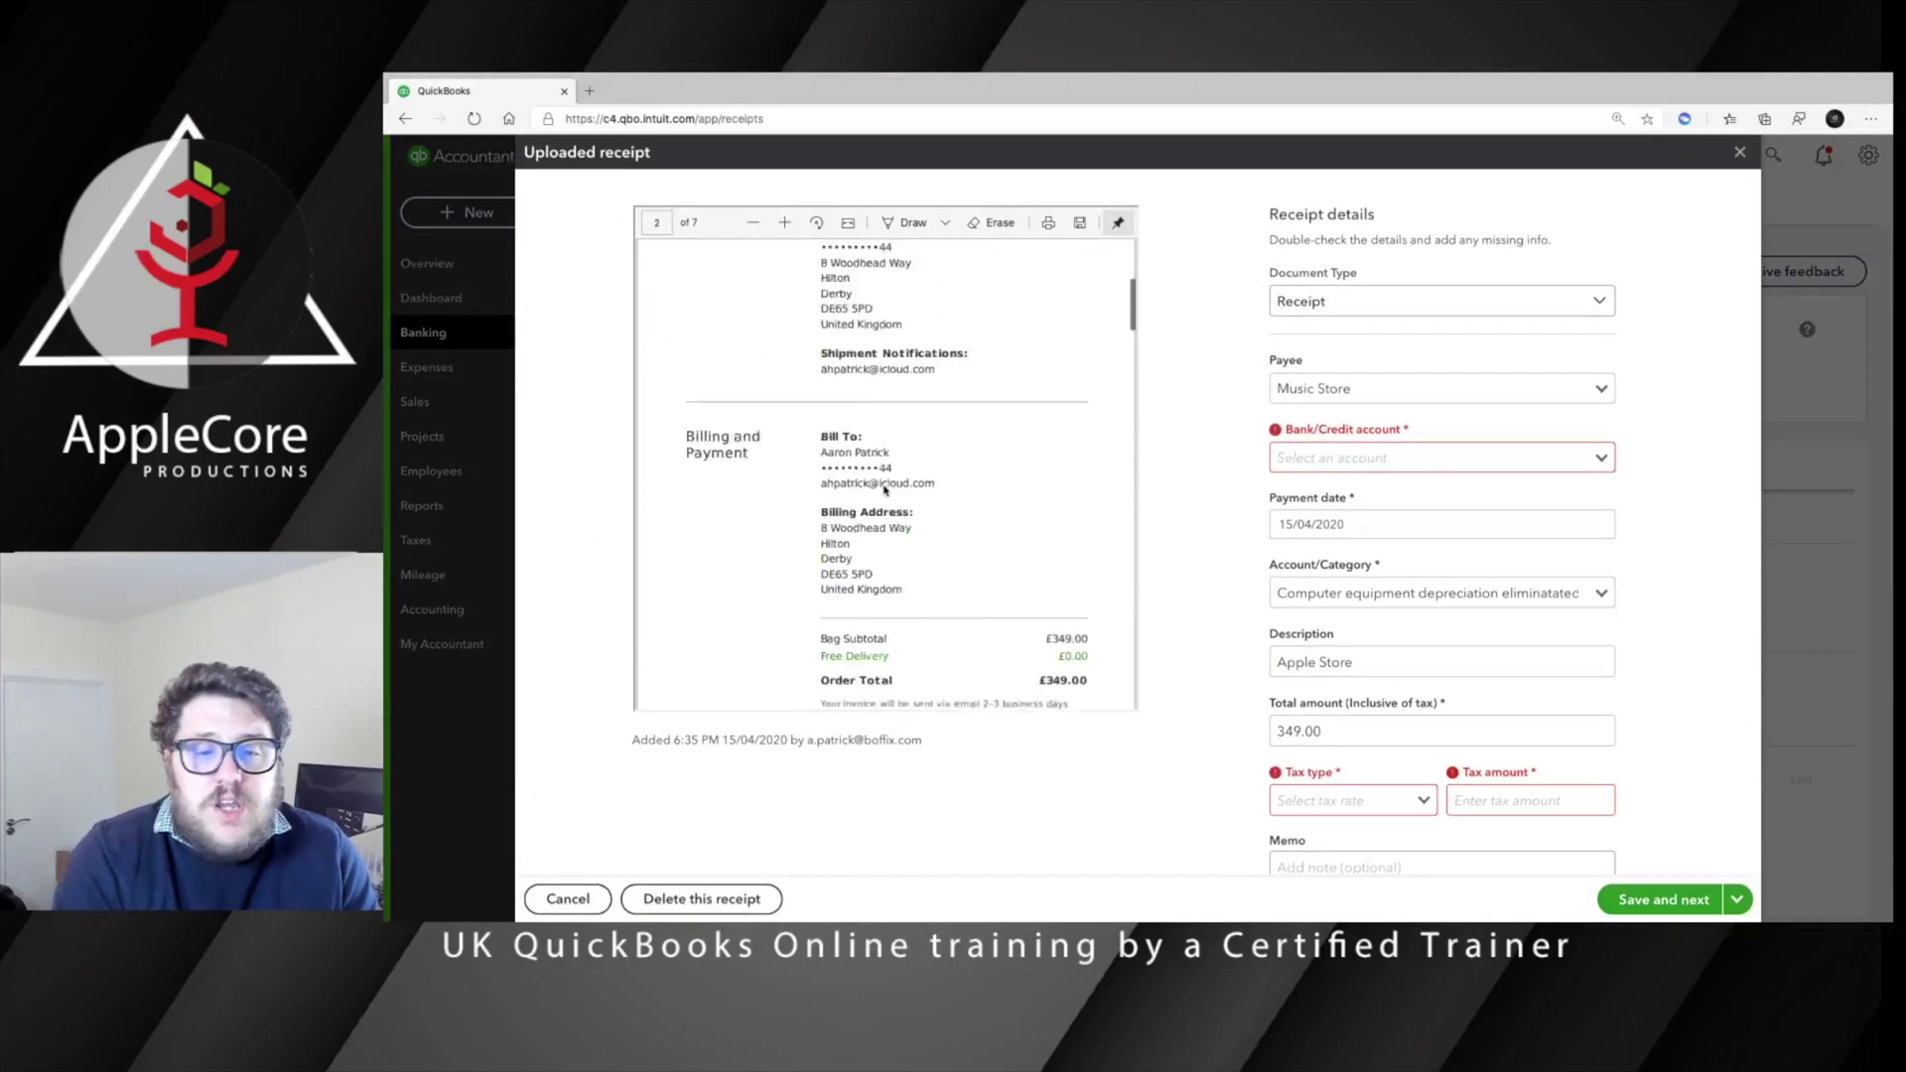
{"action": "scroll", "coordinate": [884, 489], "scroll_direction": "up", "scroll_amount": 5}
{"action": "scroll", "coordinate": [1505, 624], "scroll_direction": "down", "scroll_amount": 2}
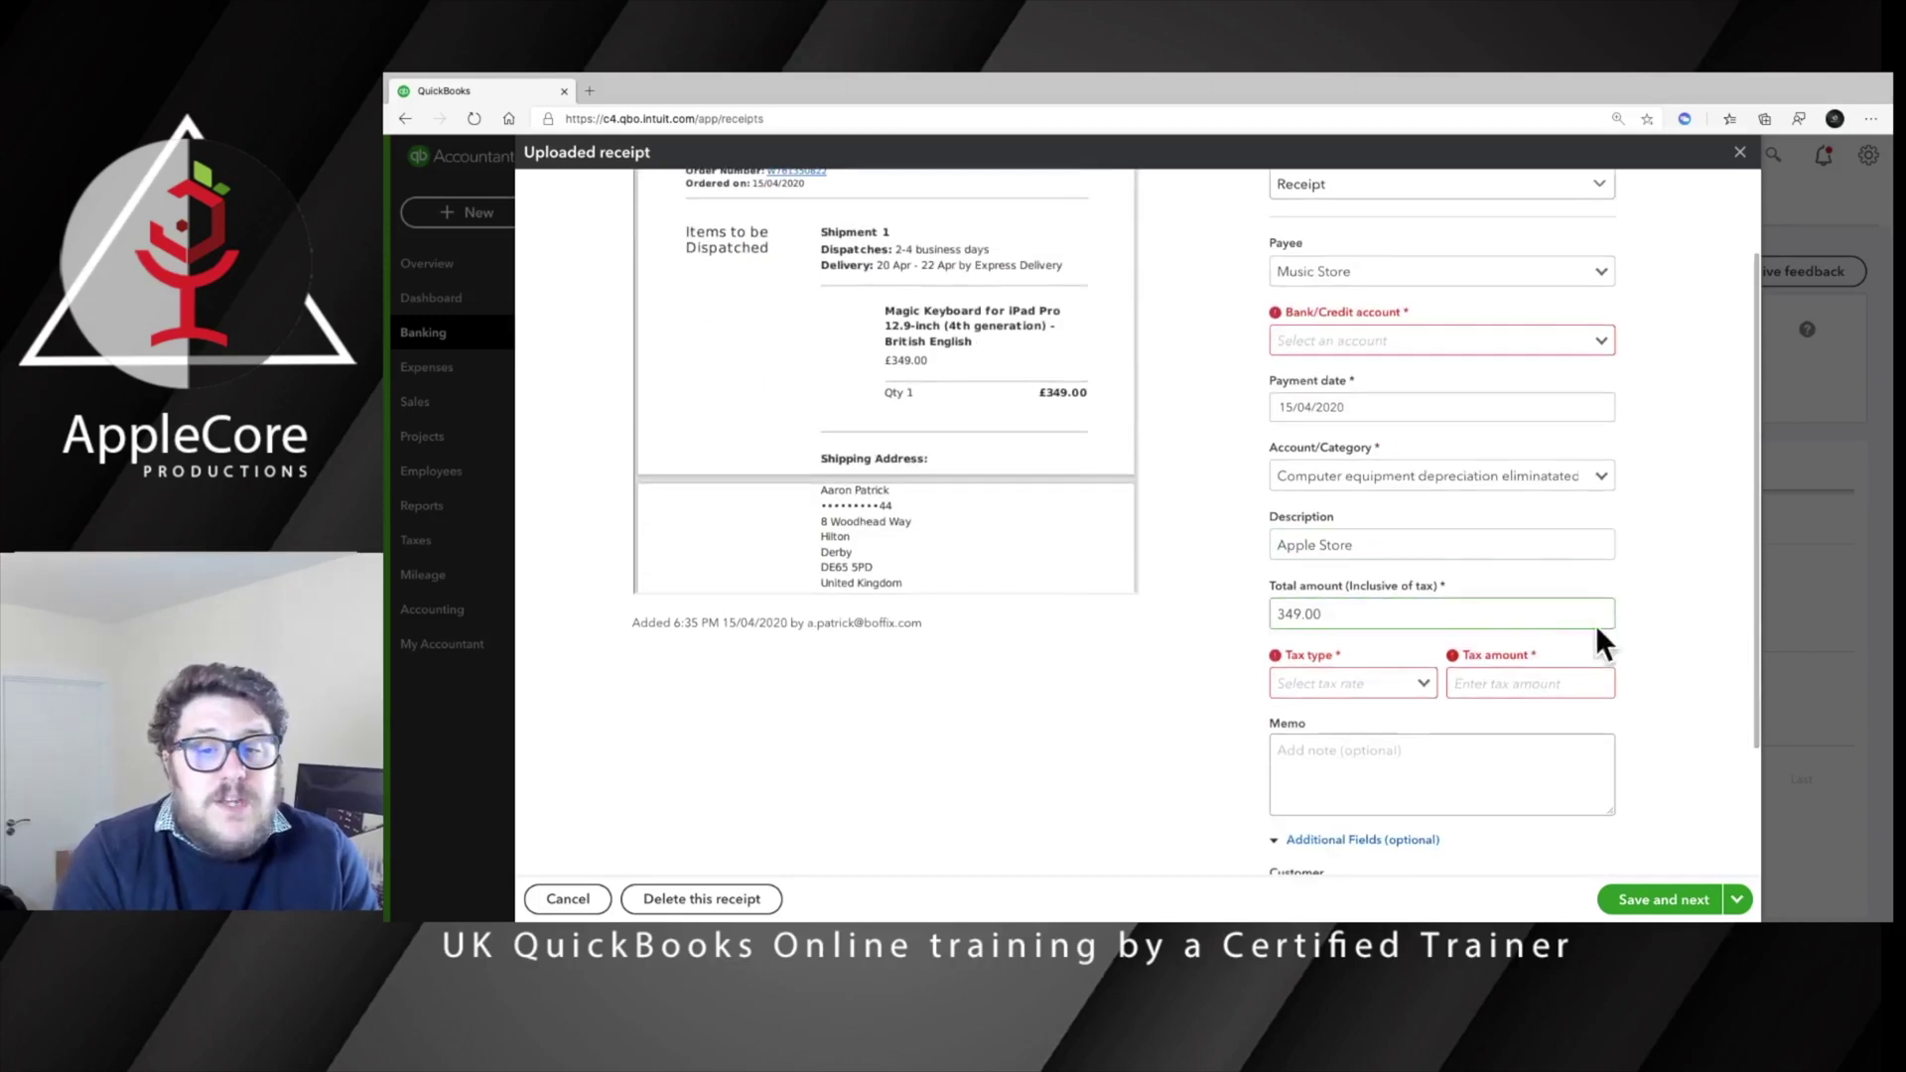
{"action": "left_click", "coordinate": [1737, 152]}
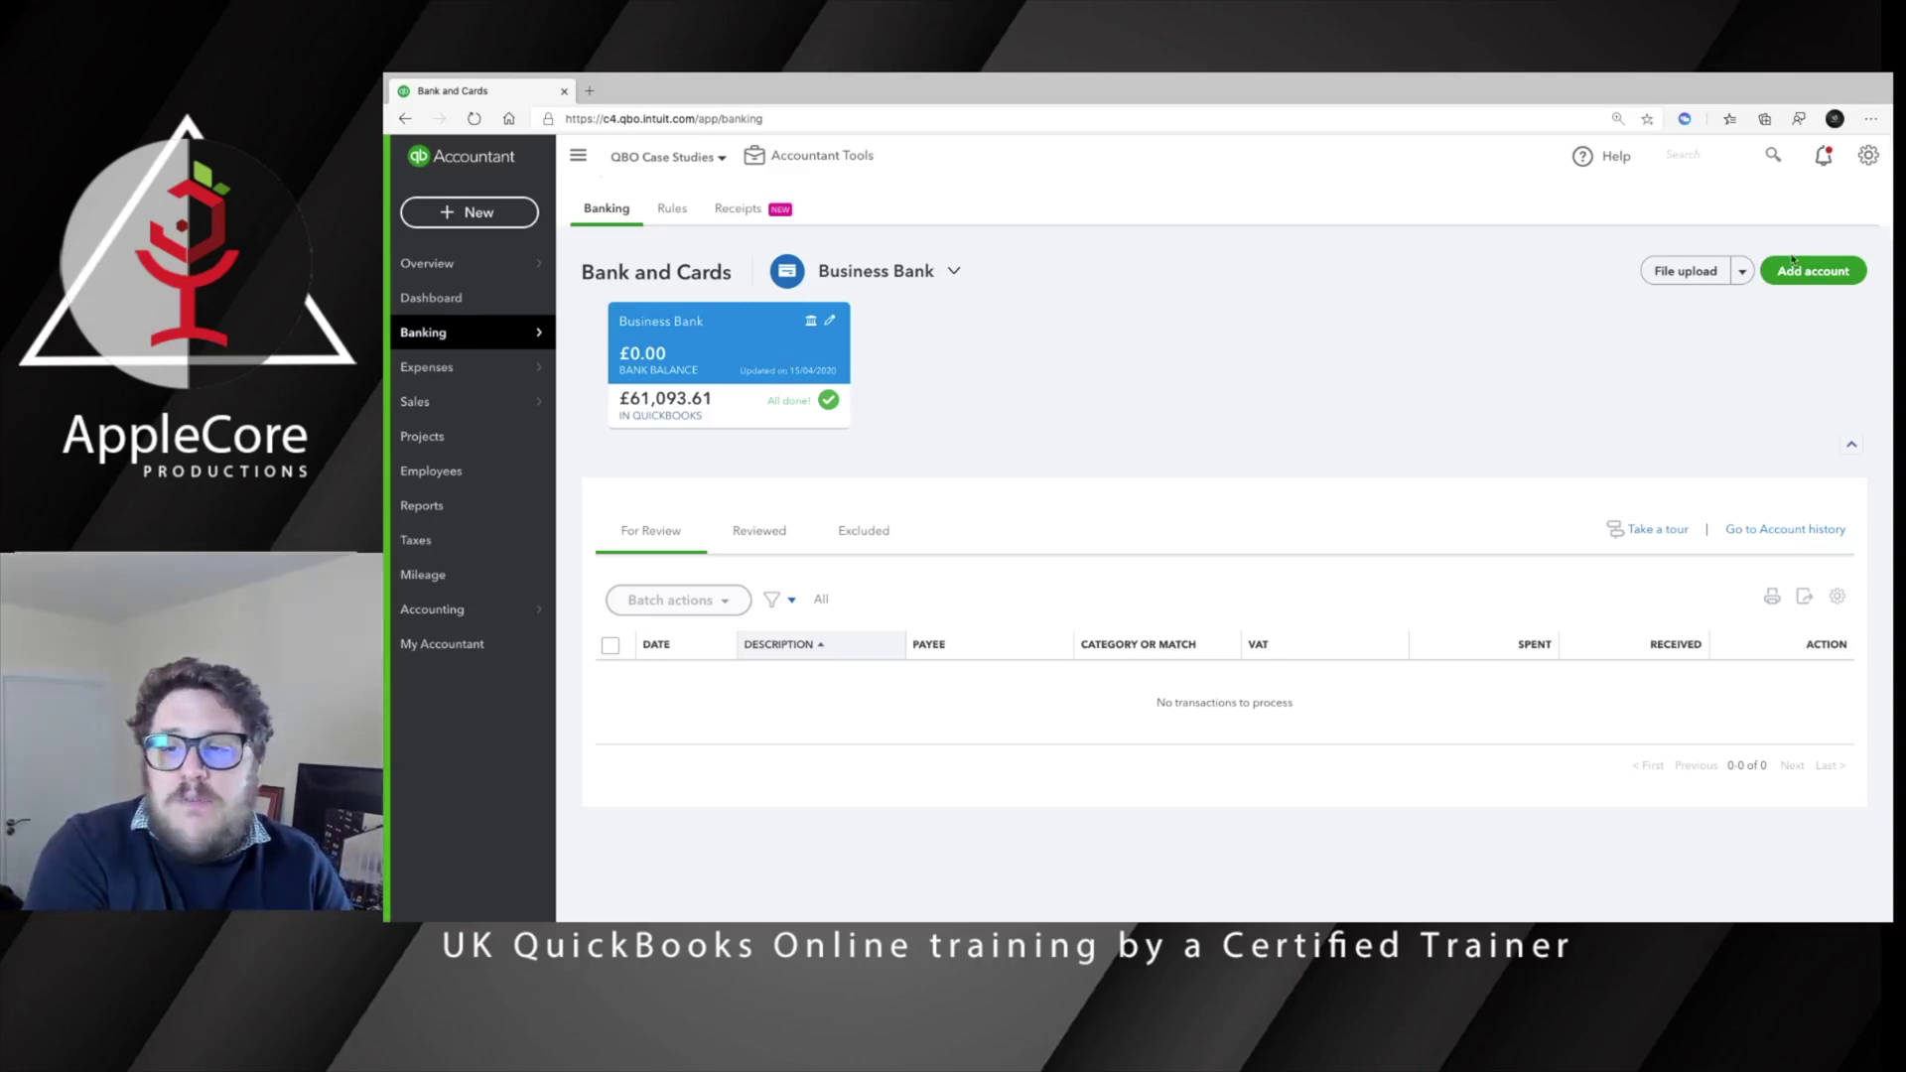
- Search for "nat" in the new bank connection, view the NatWest Bank (UK) sign-in page, and leave without connecting
{"action": "left_click", "coordinate": [1813, 278]}
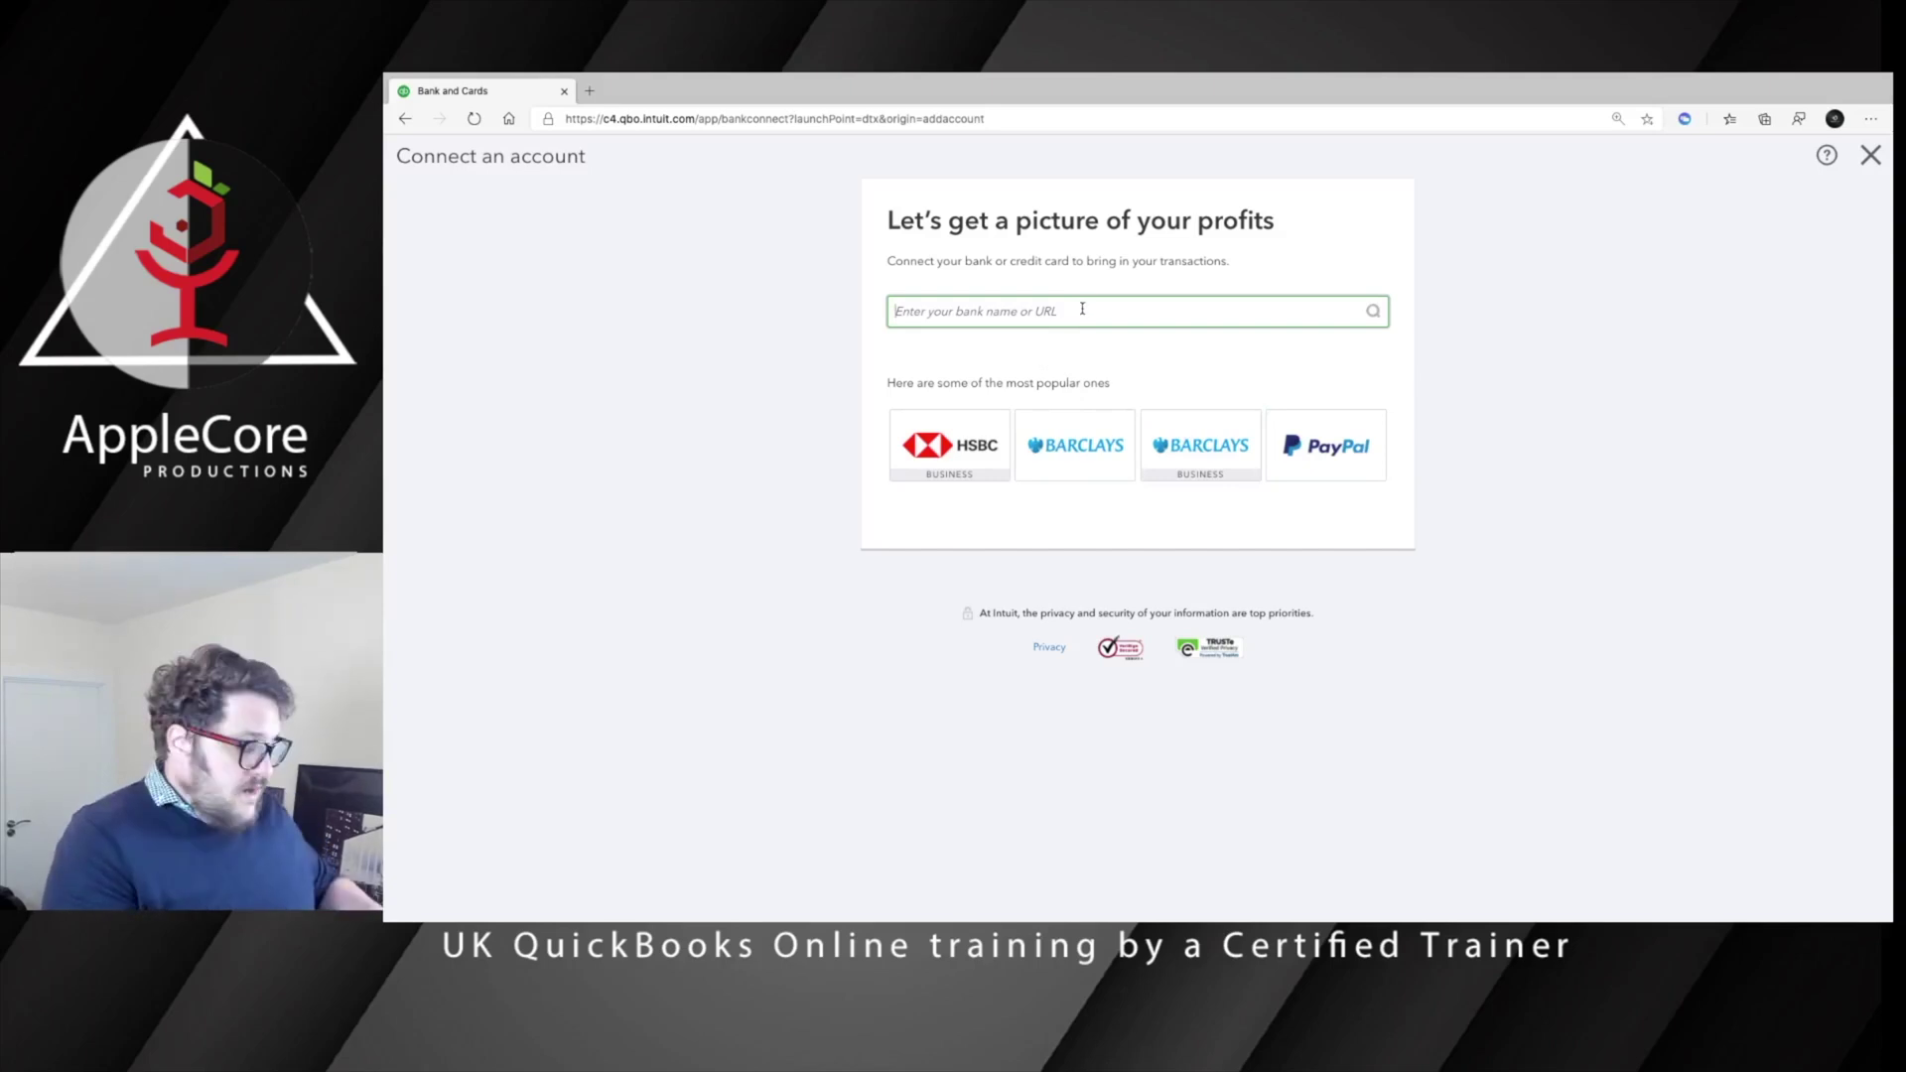
{"action": "type", "text": "nat"}
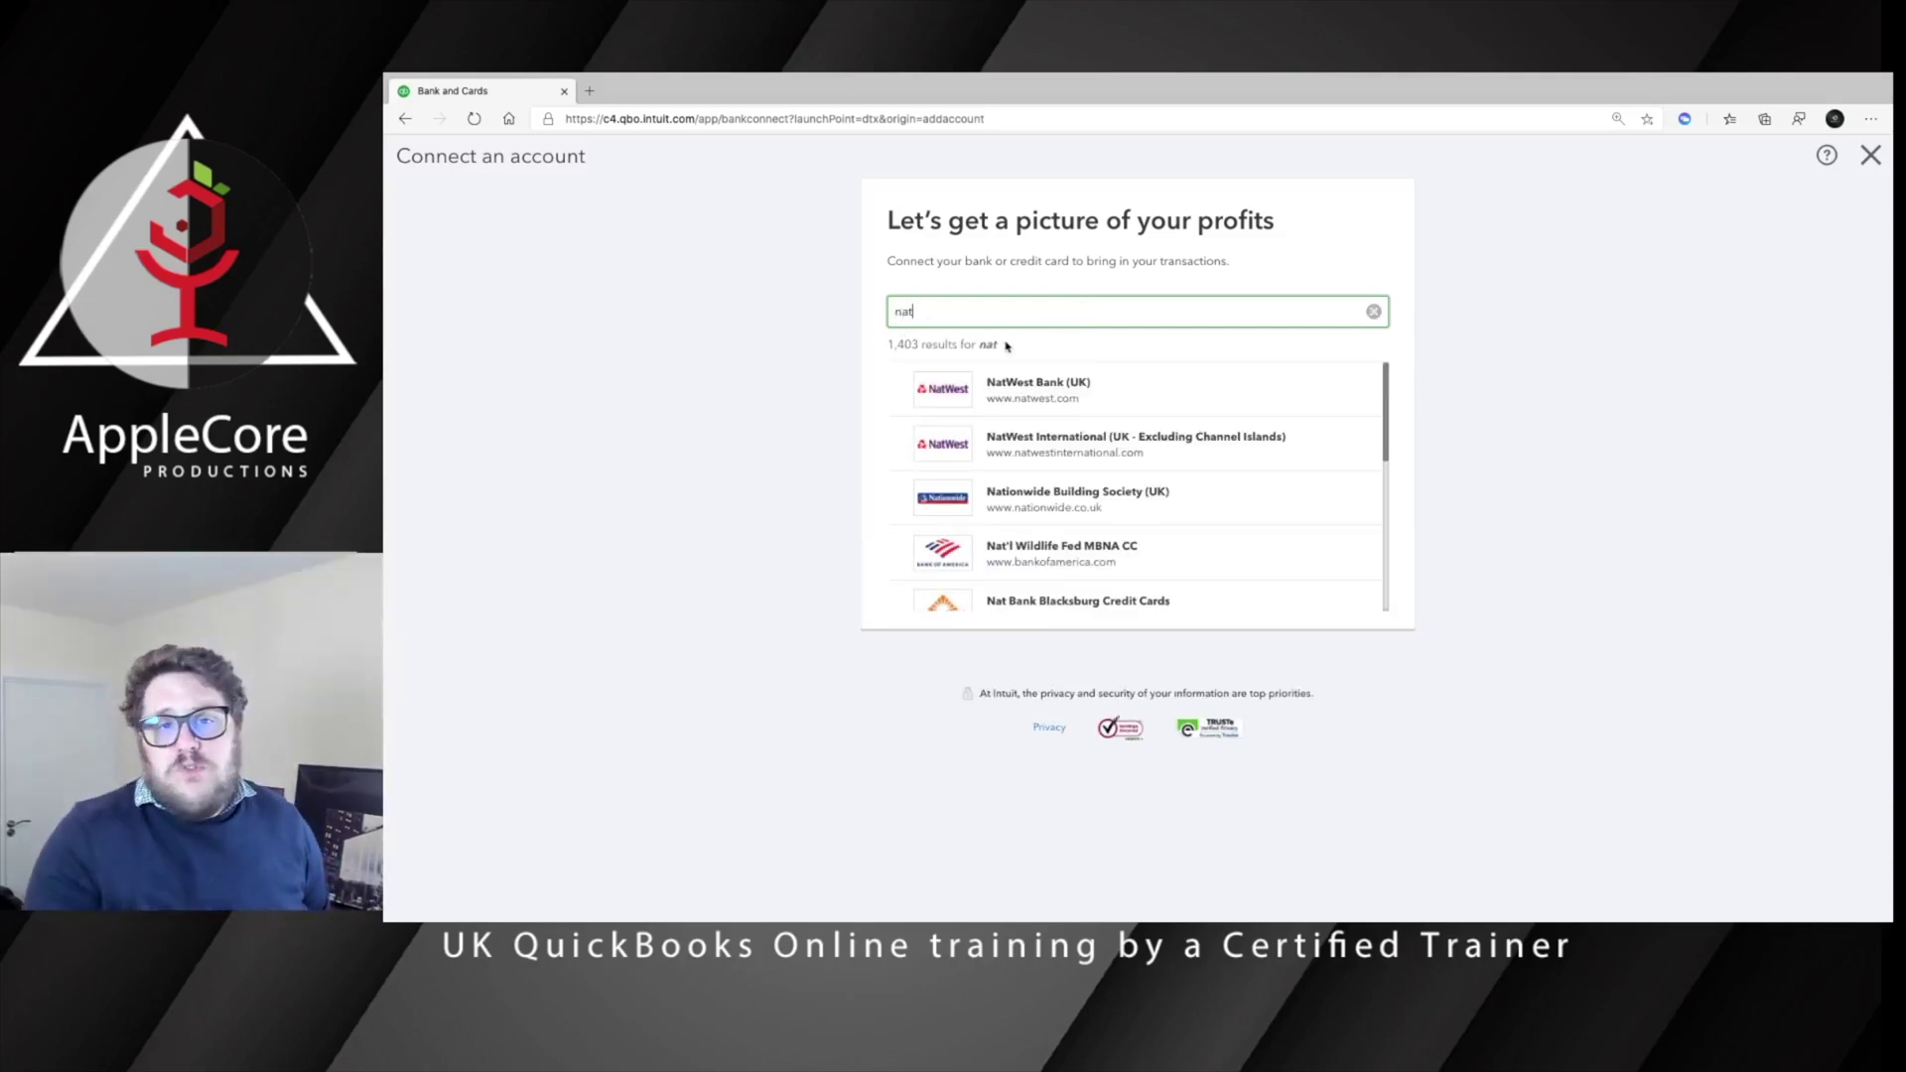
{"action": "left_click", "coordinate": [940, 392]}
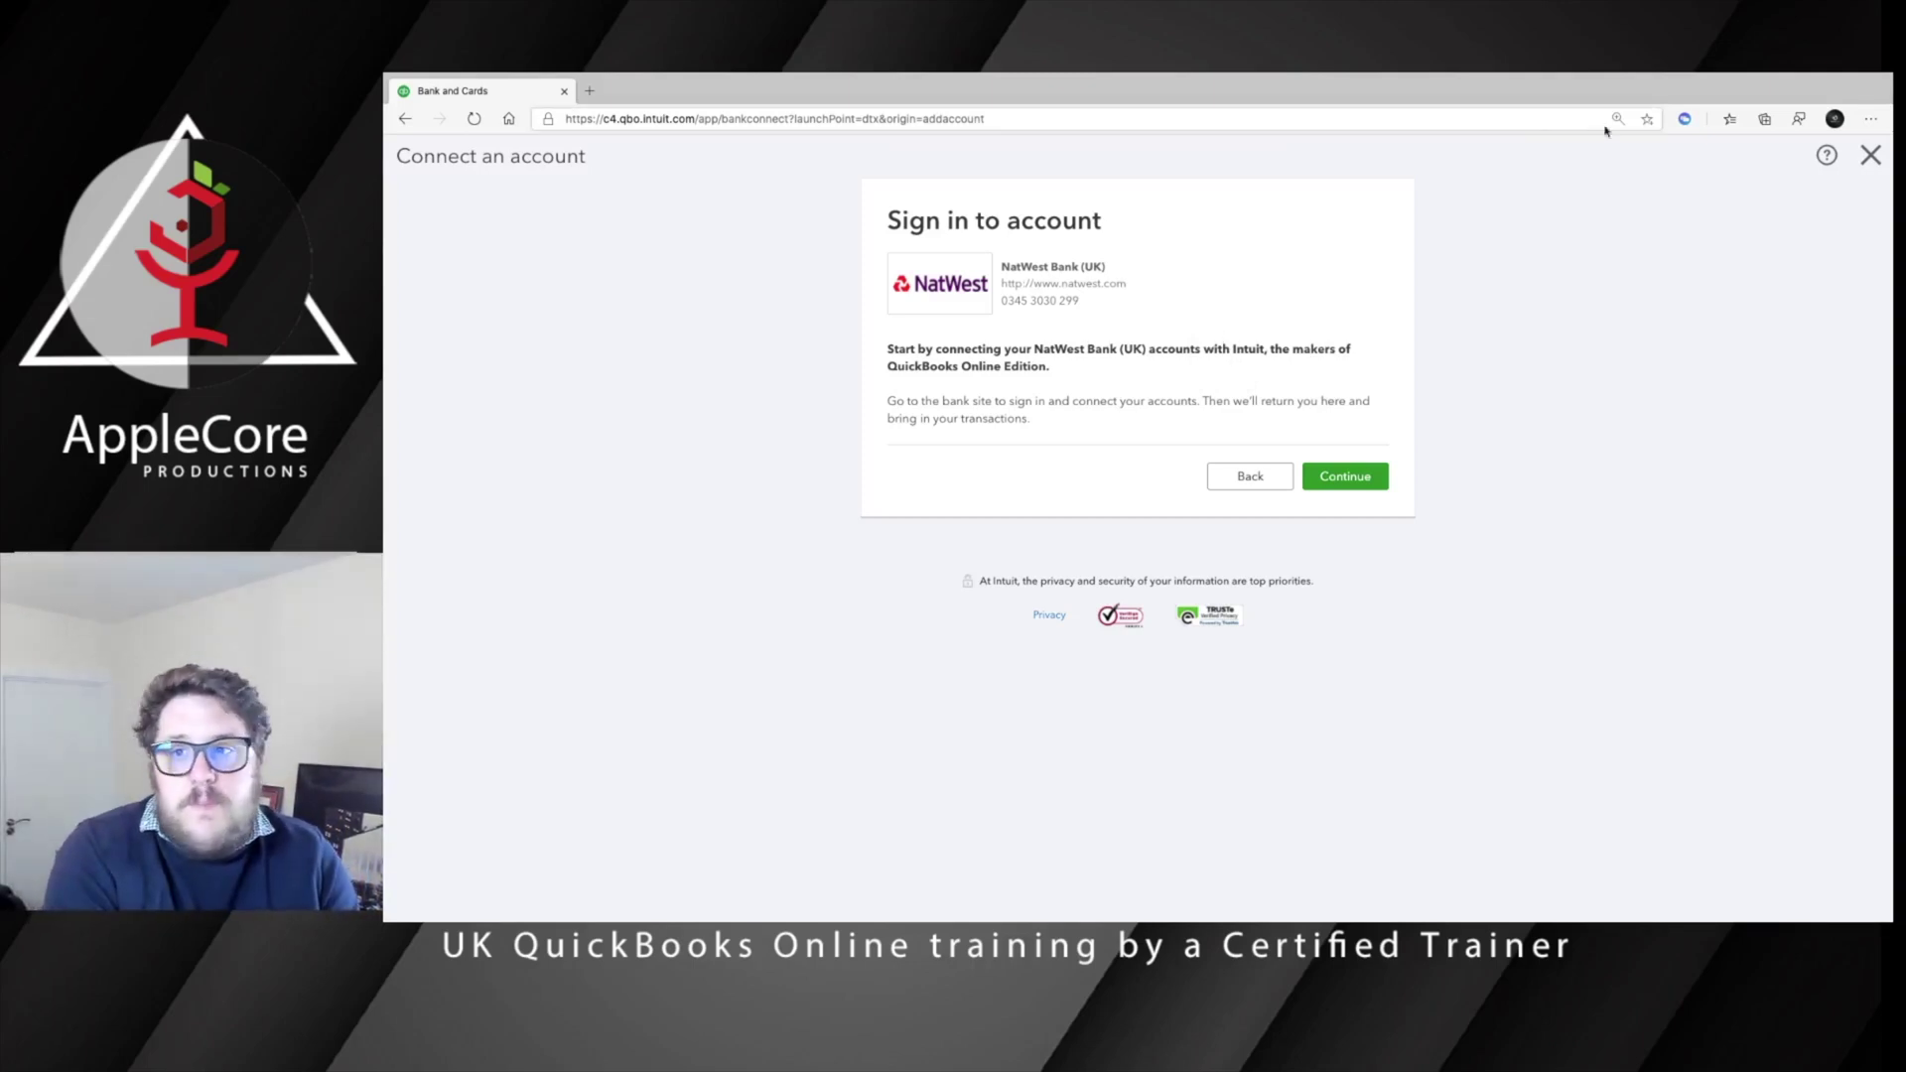
{"action": "left_click", "coordinate": [1884, 157]}
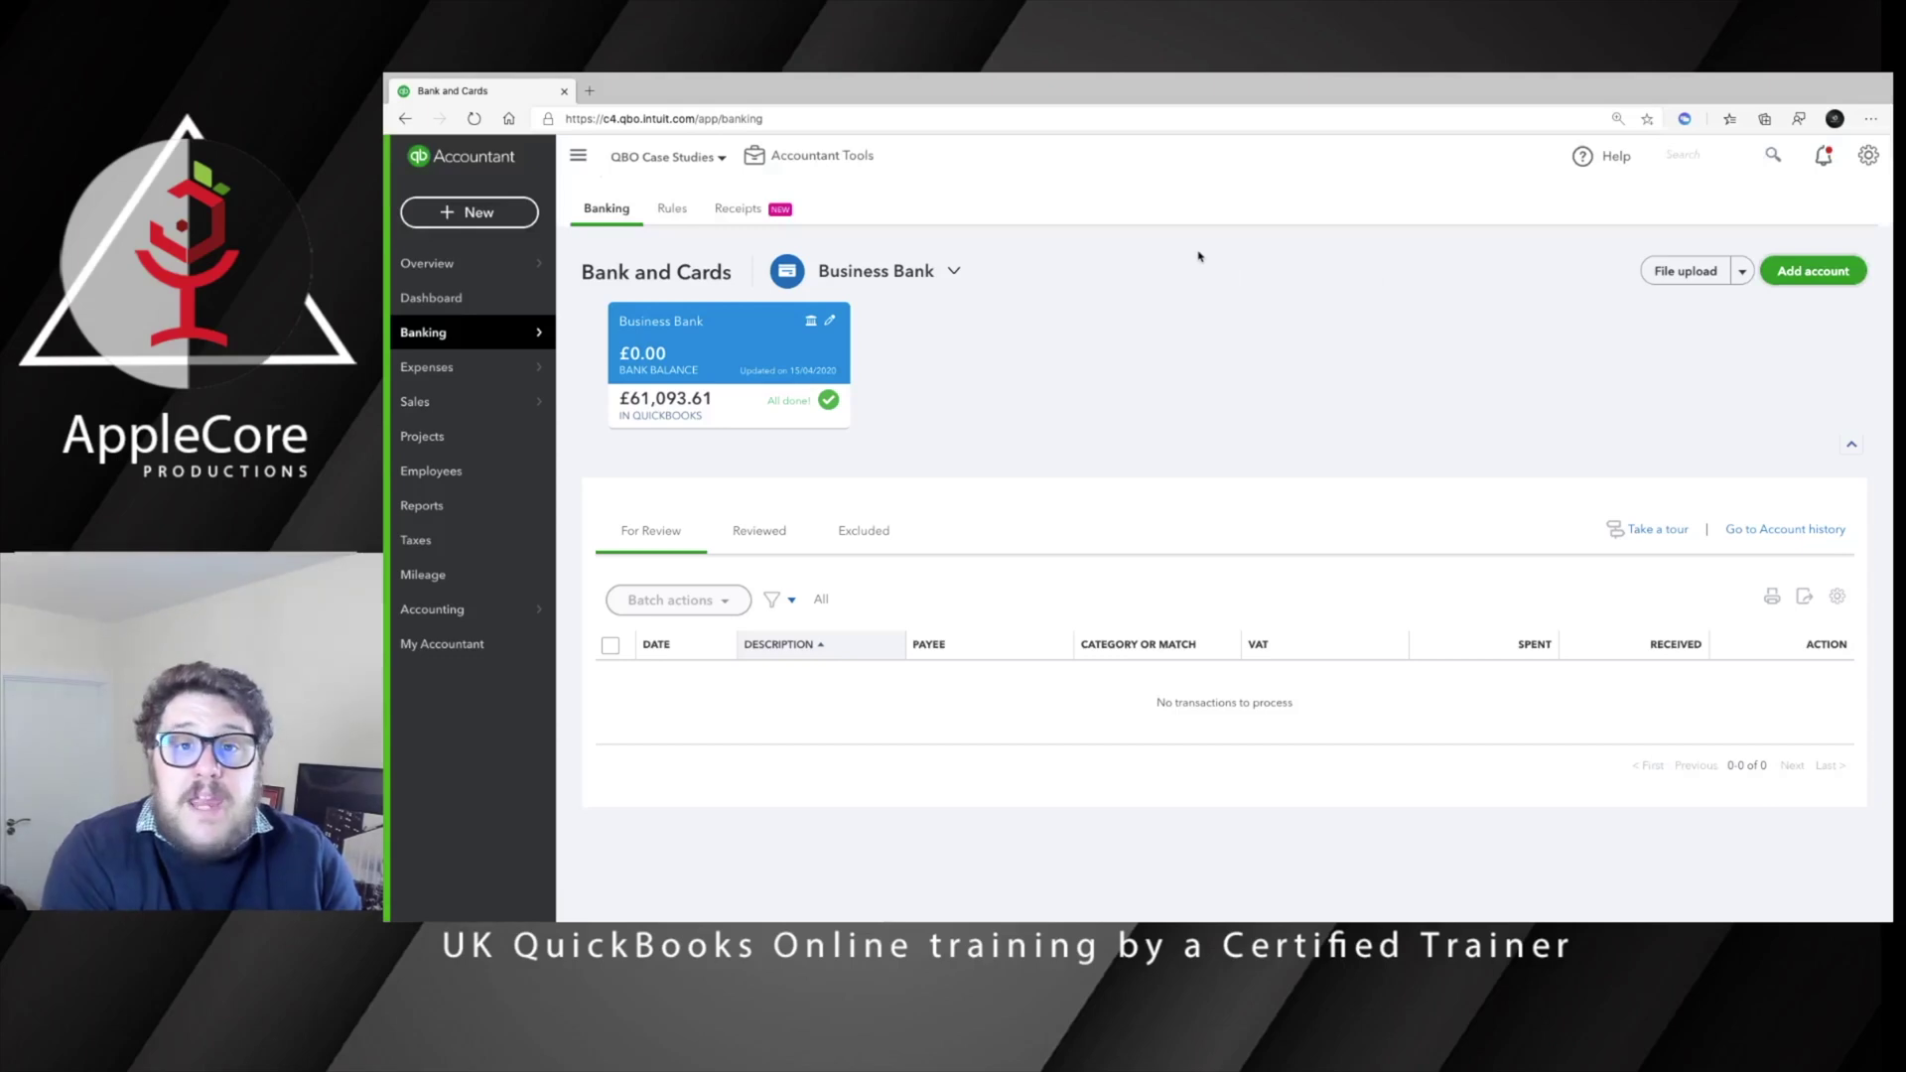
- Switch to the Keynote presentation and advance from the Bank Feed slide
{"action": "key", "text": "ctrl+Left"}
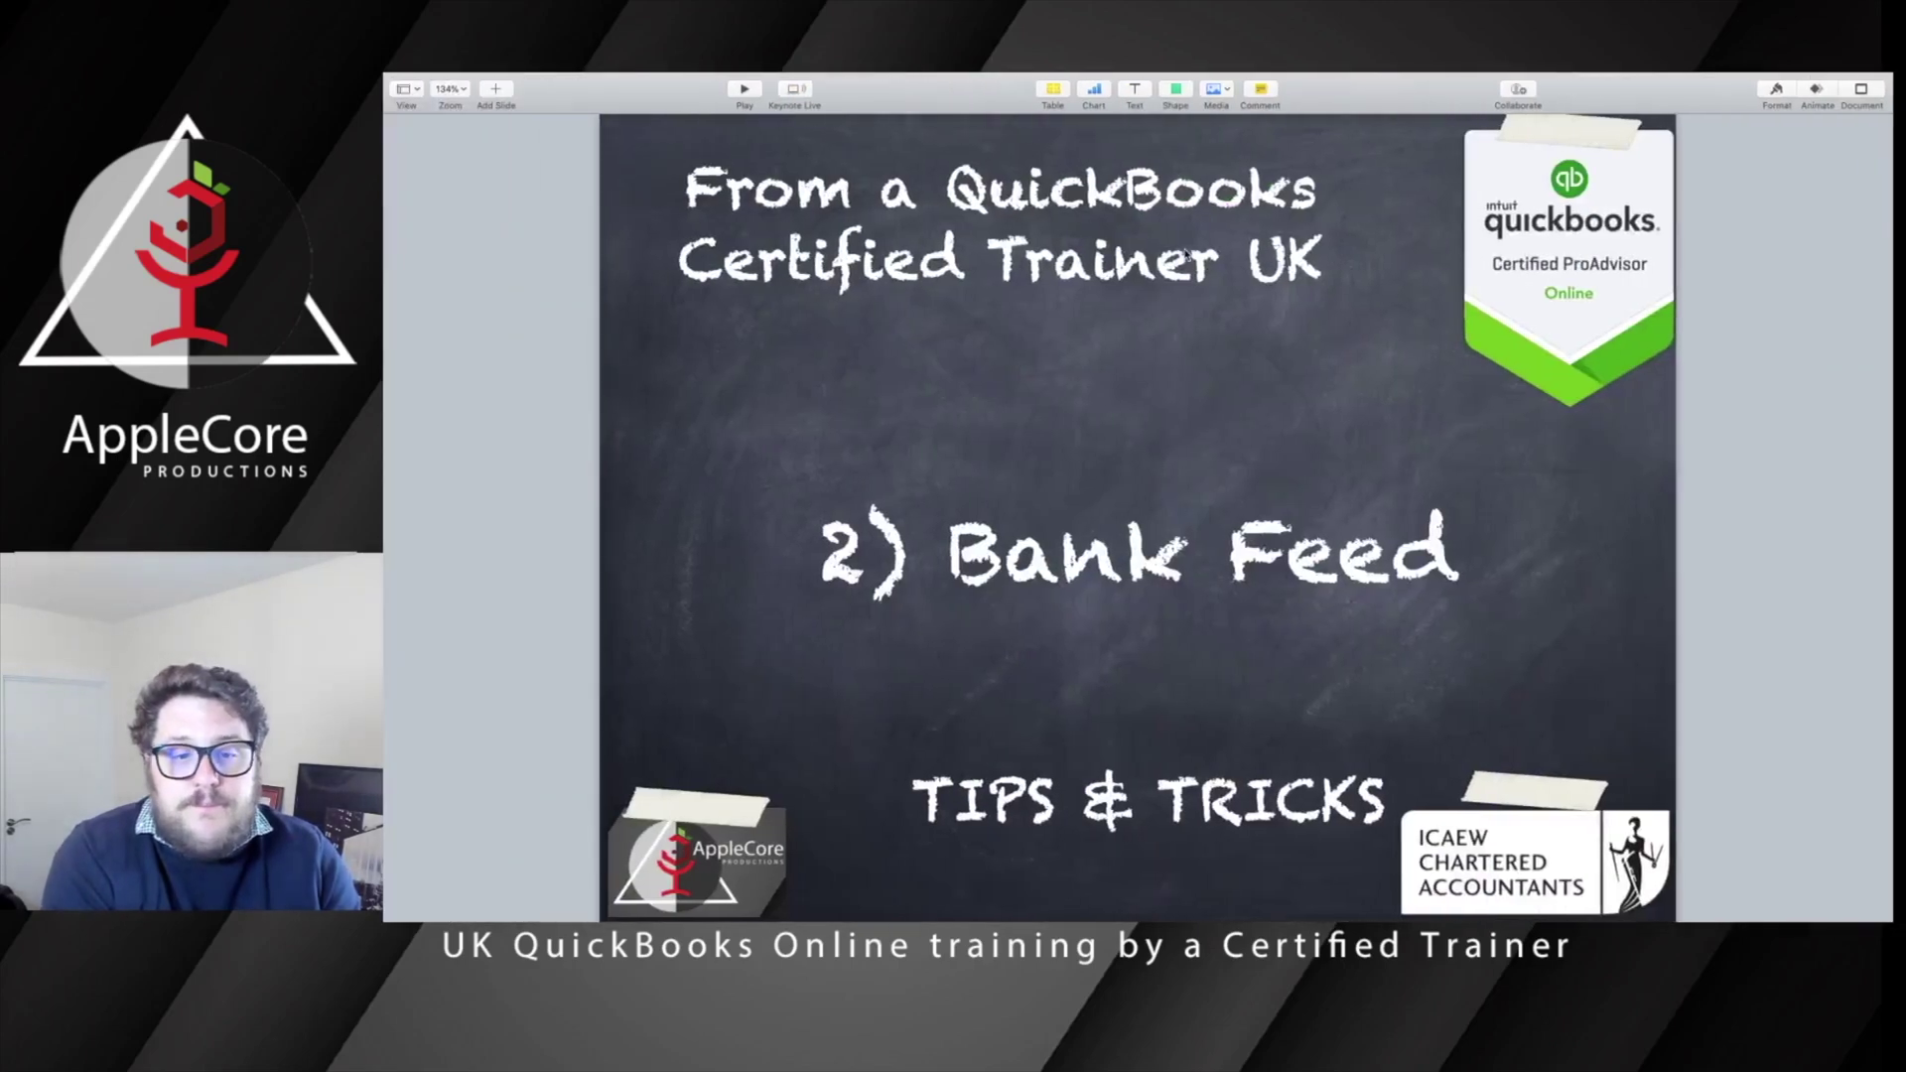
{"action": "key", "text": "Down"}
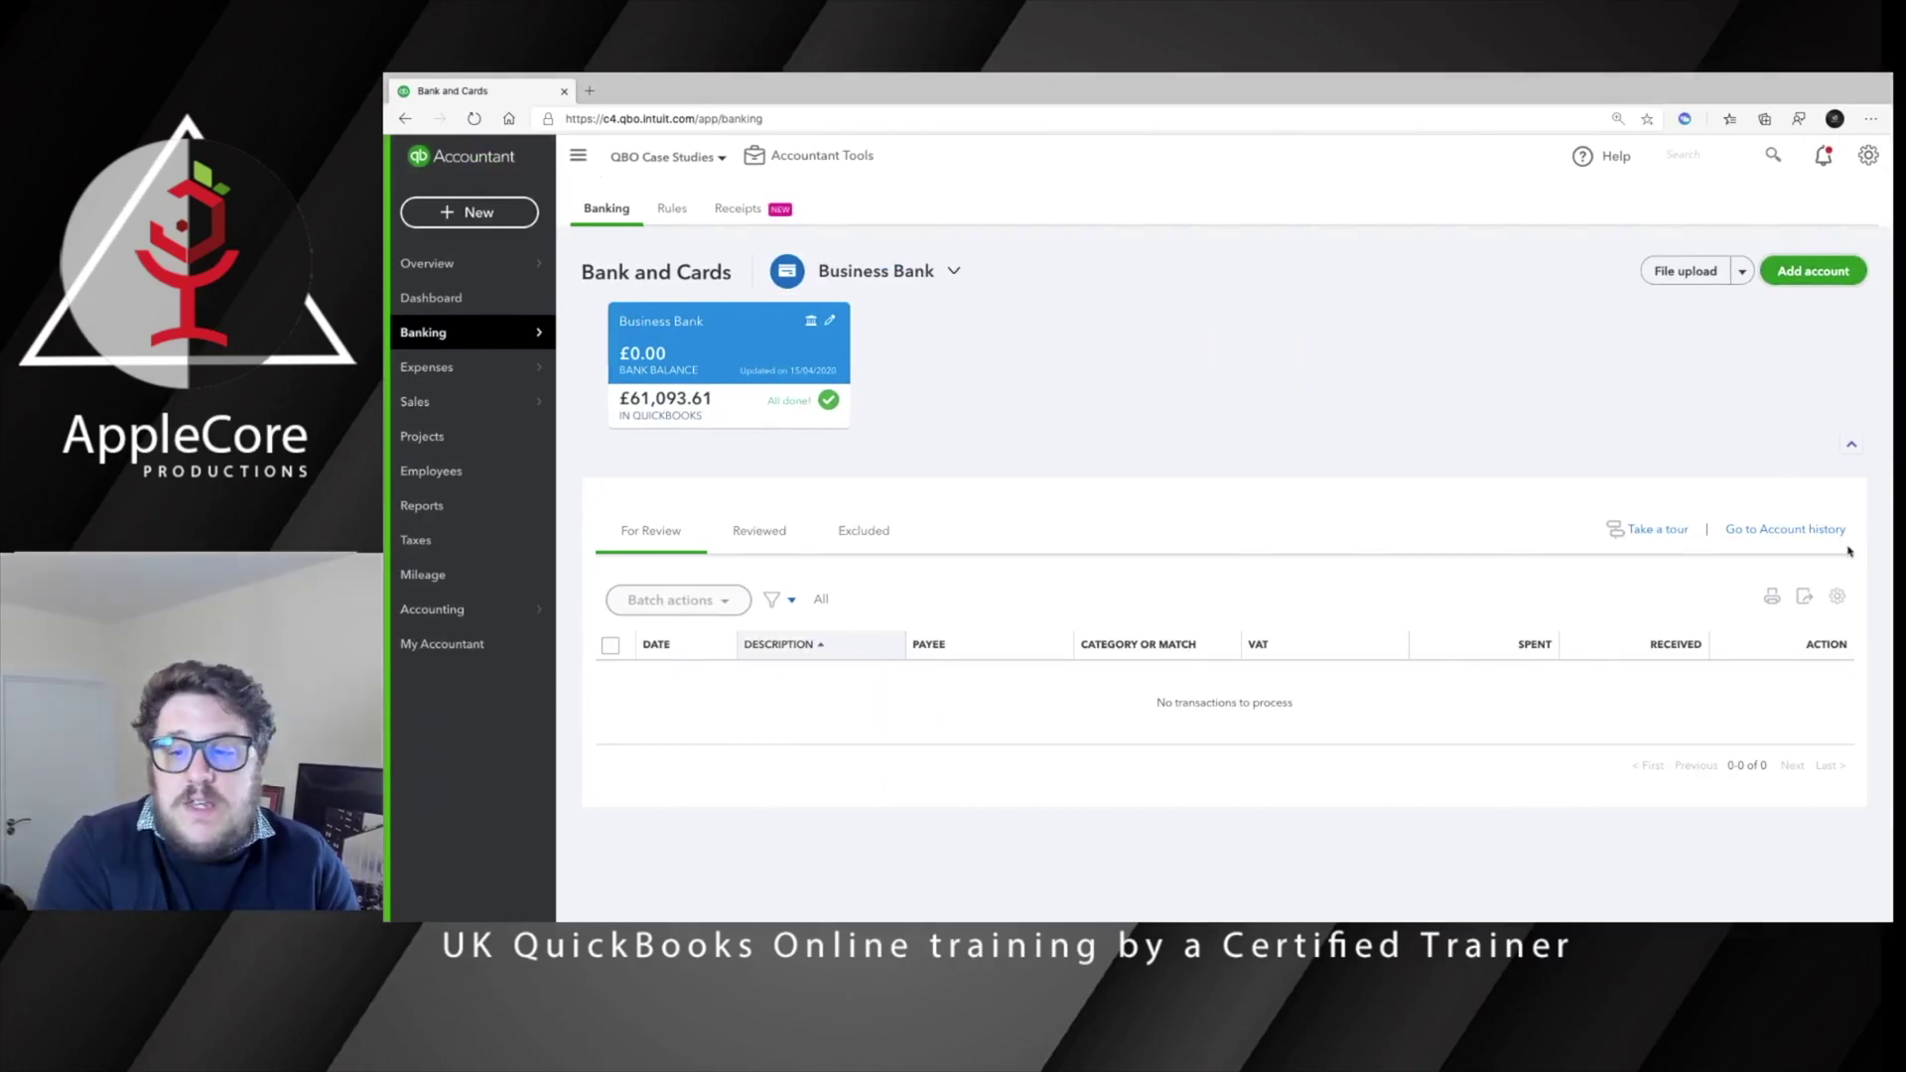
- From the Business Bank account history, open its reconciliation form and view the ending balance and ending date fields
{"action": "left_click", "coordinate": [1815, 535]}
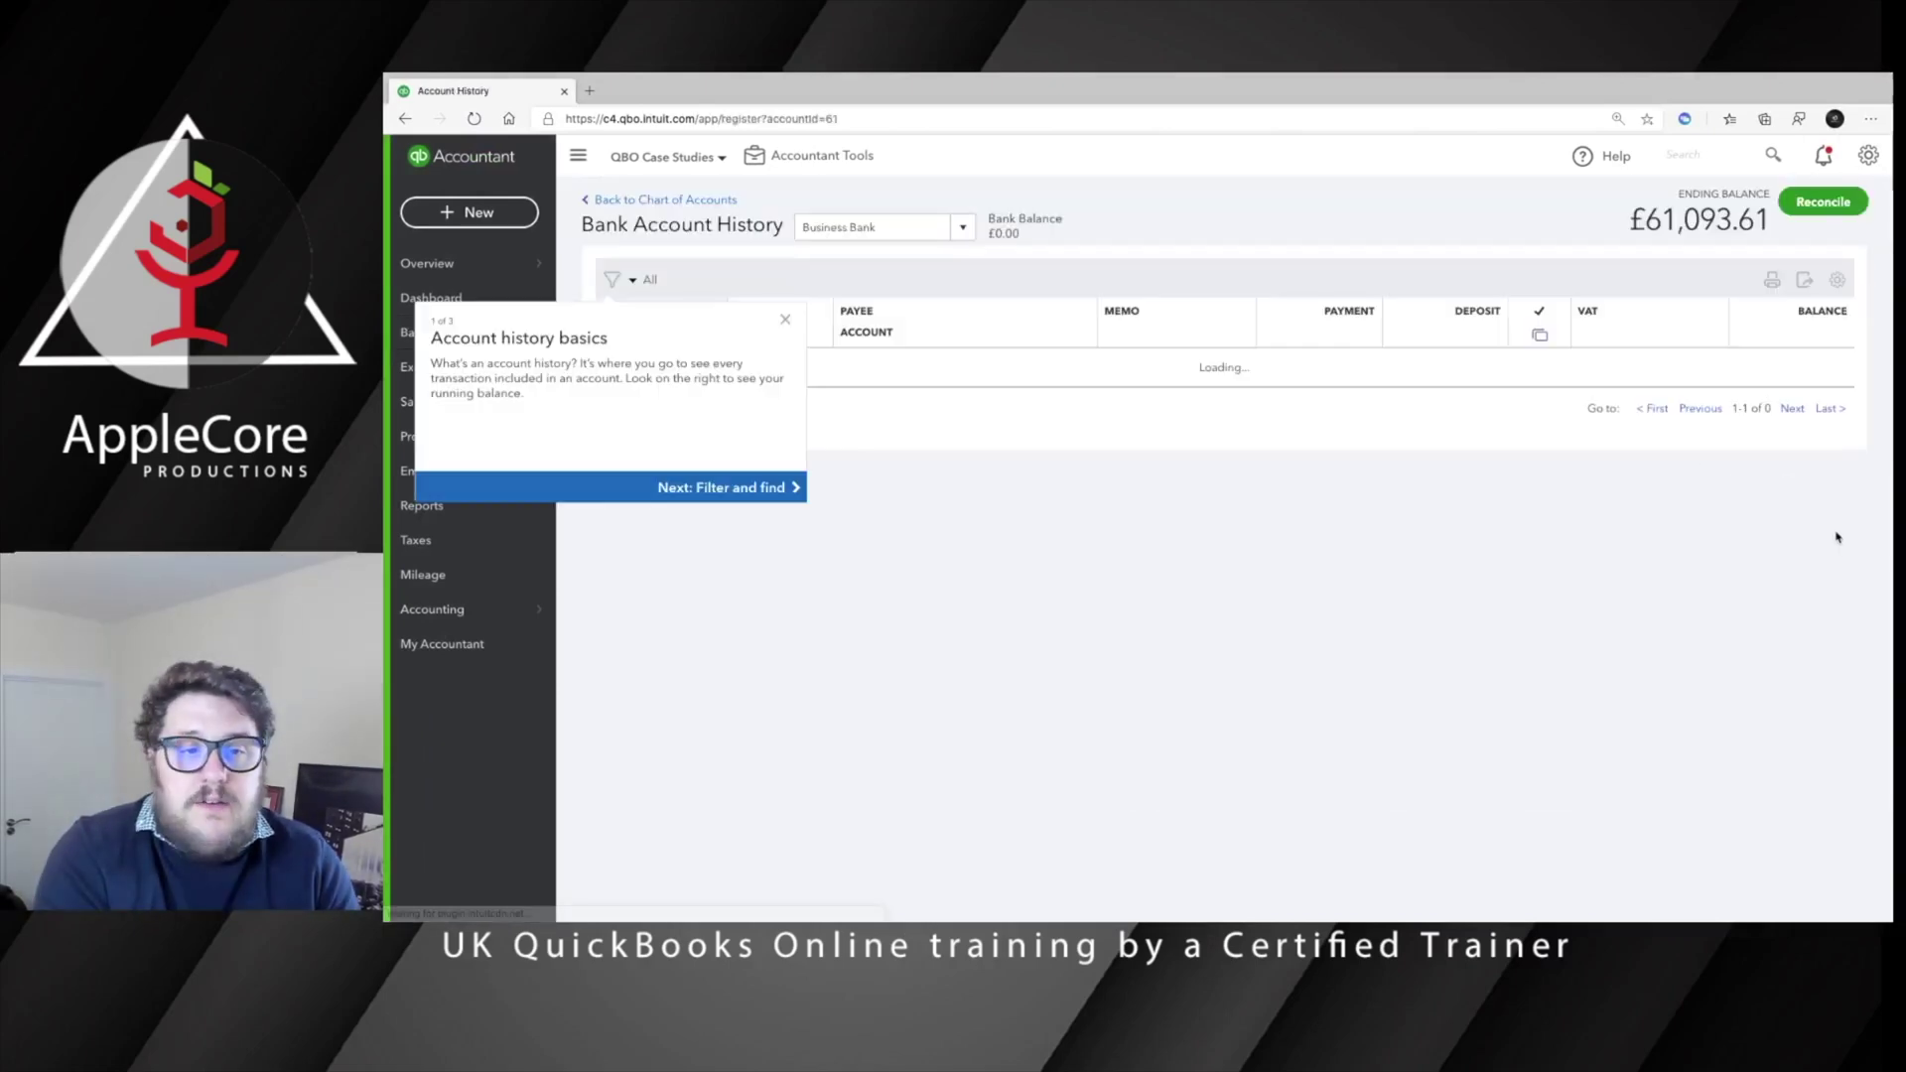
{"action": "left_click", "coordinate": [1823, 202]}
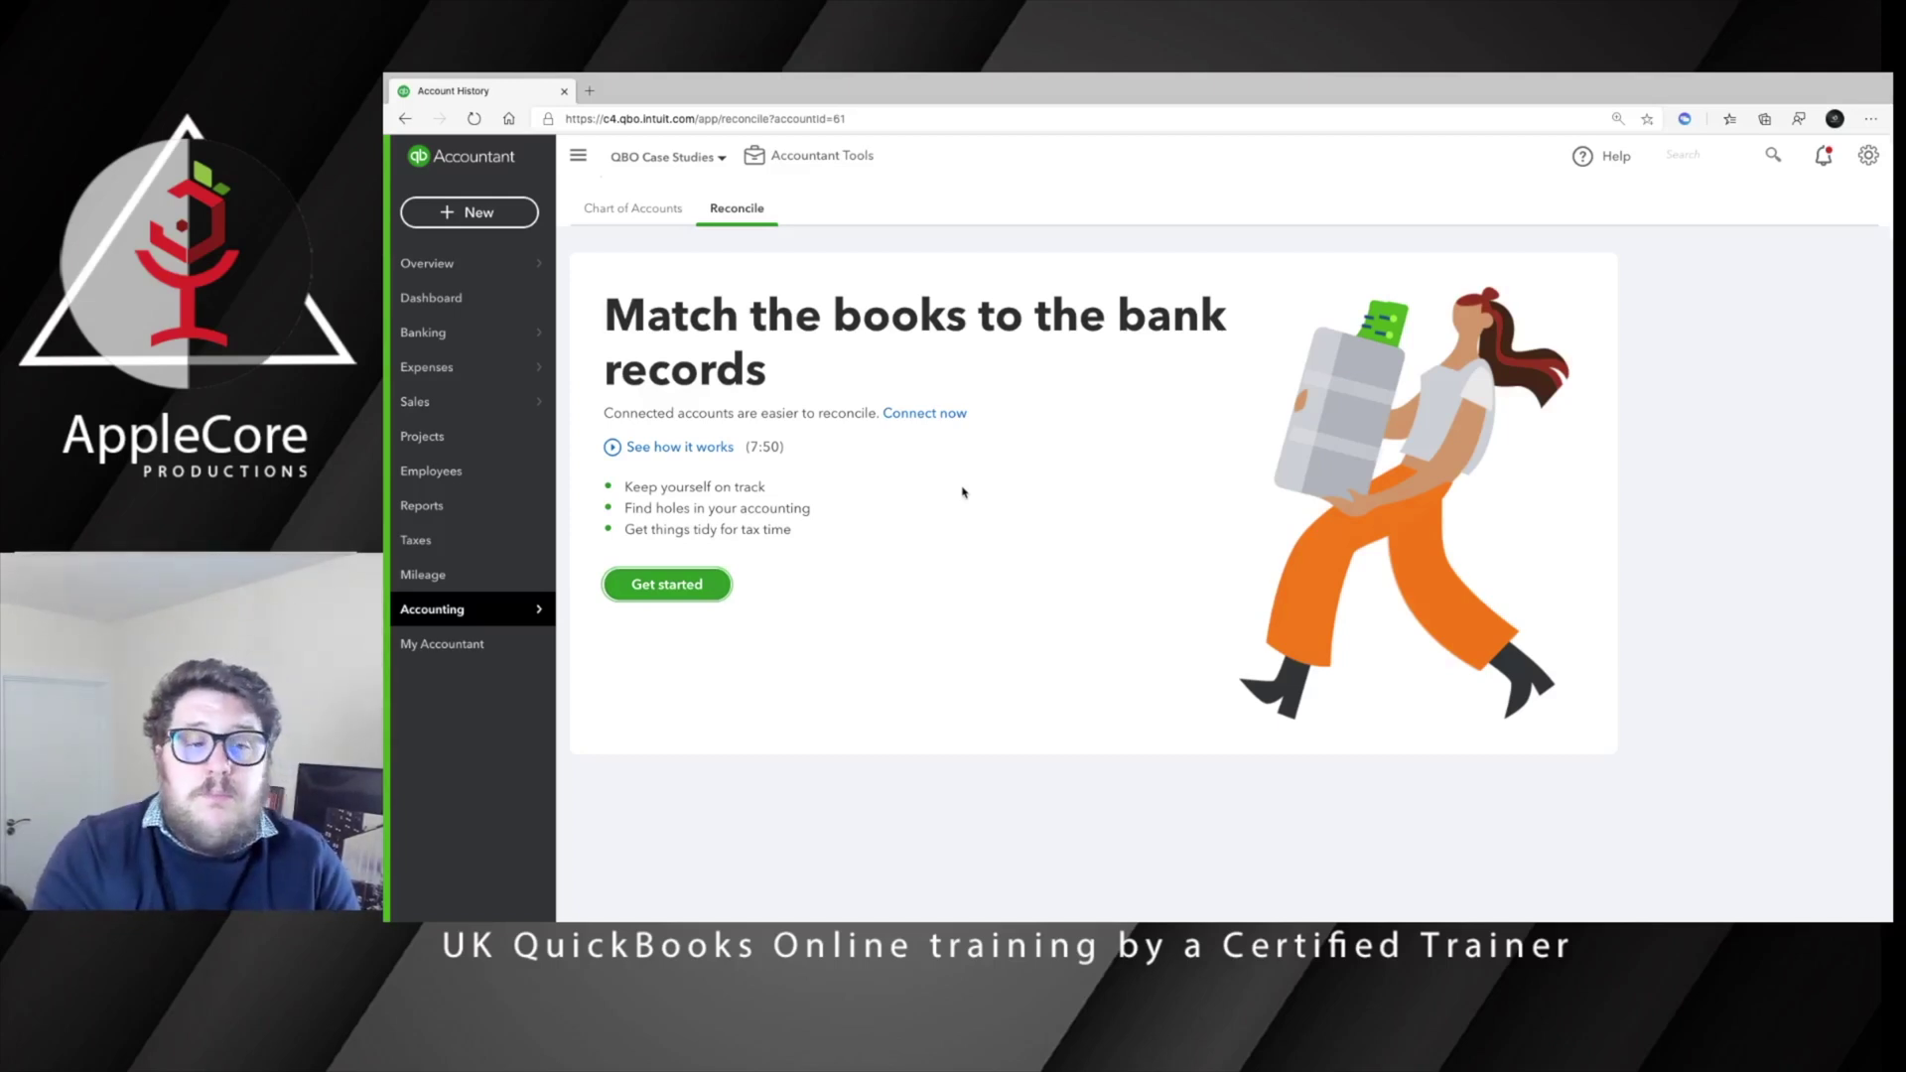
{"action": "left_click", "coordinate": [647, 588]}
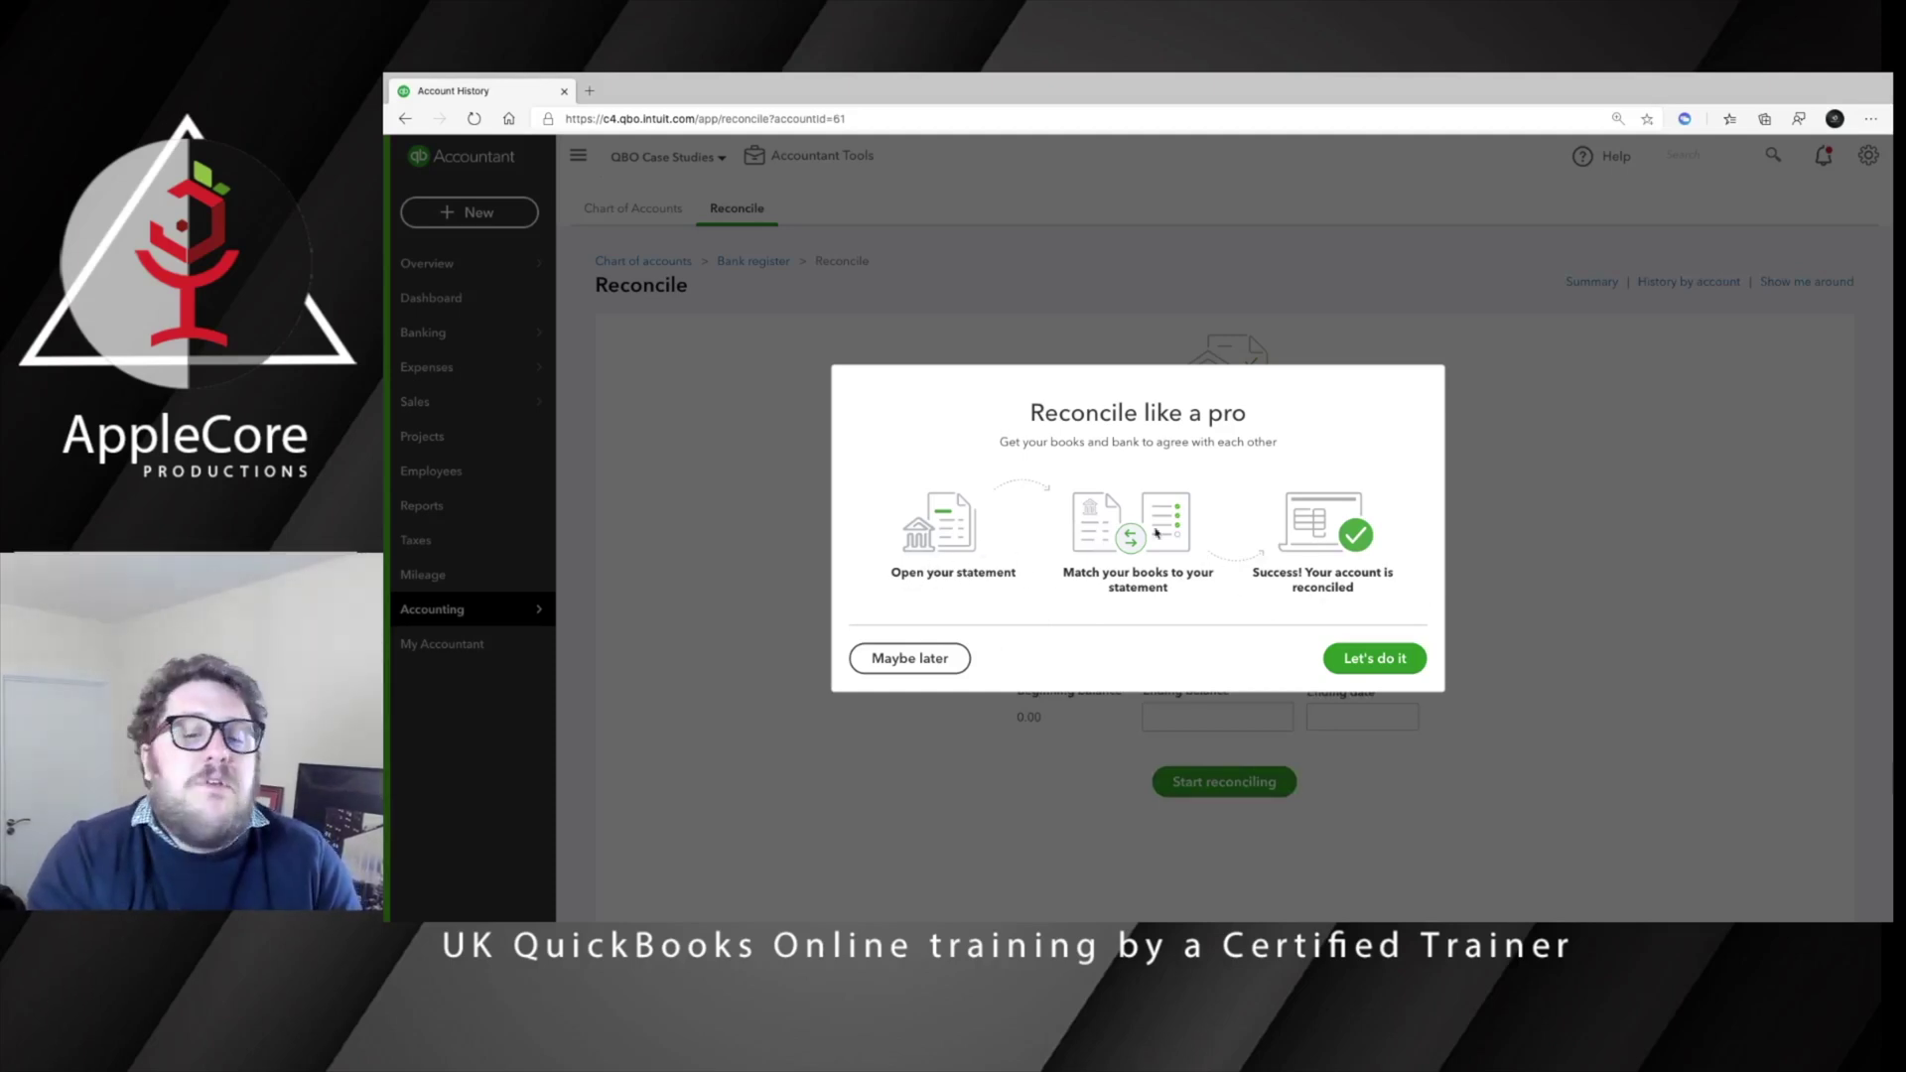
{"action": "left_click", "coordinate": [1375, 663]}
{"action": "left_click", "coordinate": [1204, 712]}
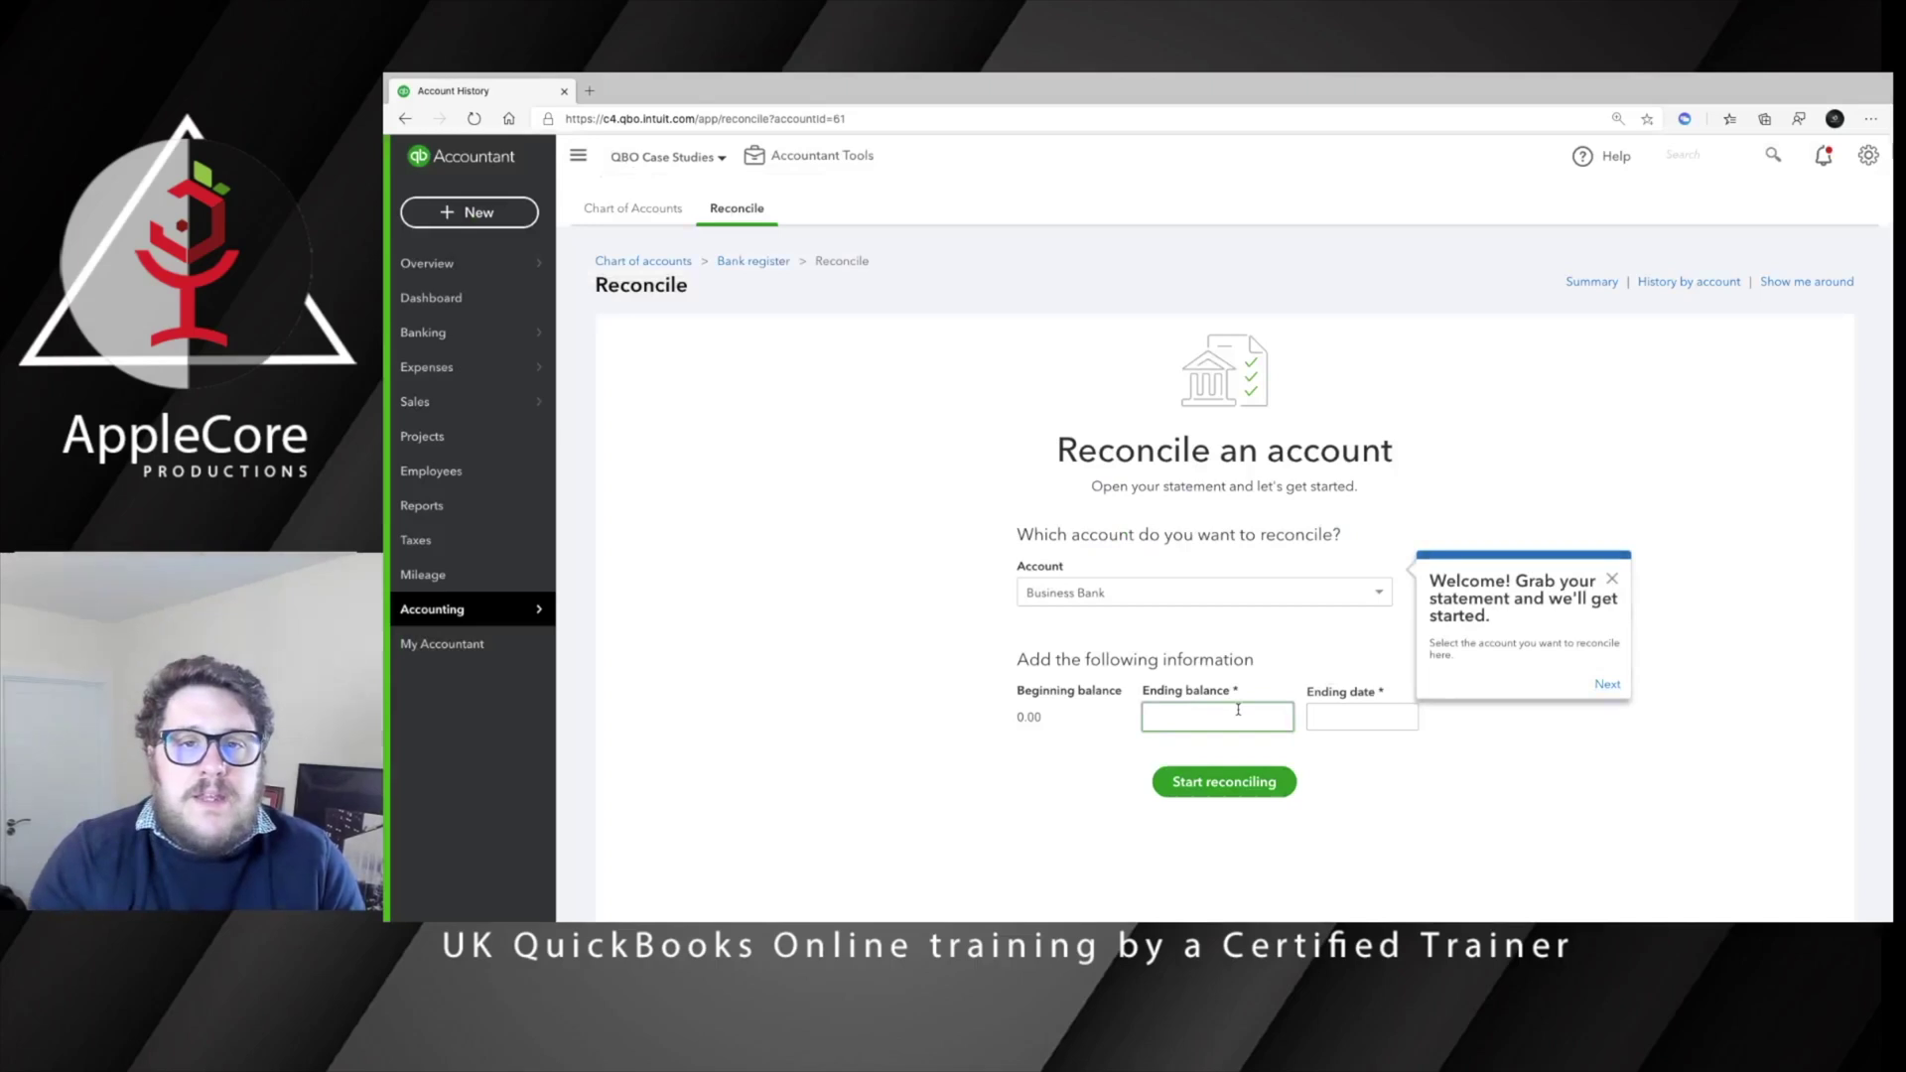
{"action": "left_click", "coordinate": [1359, 705]}
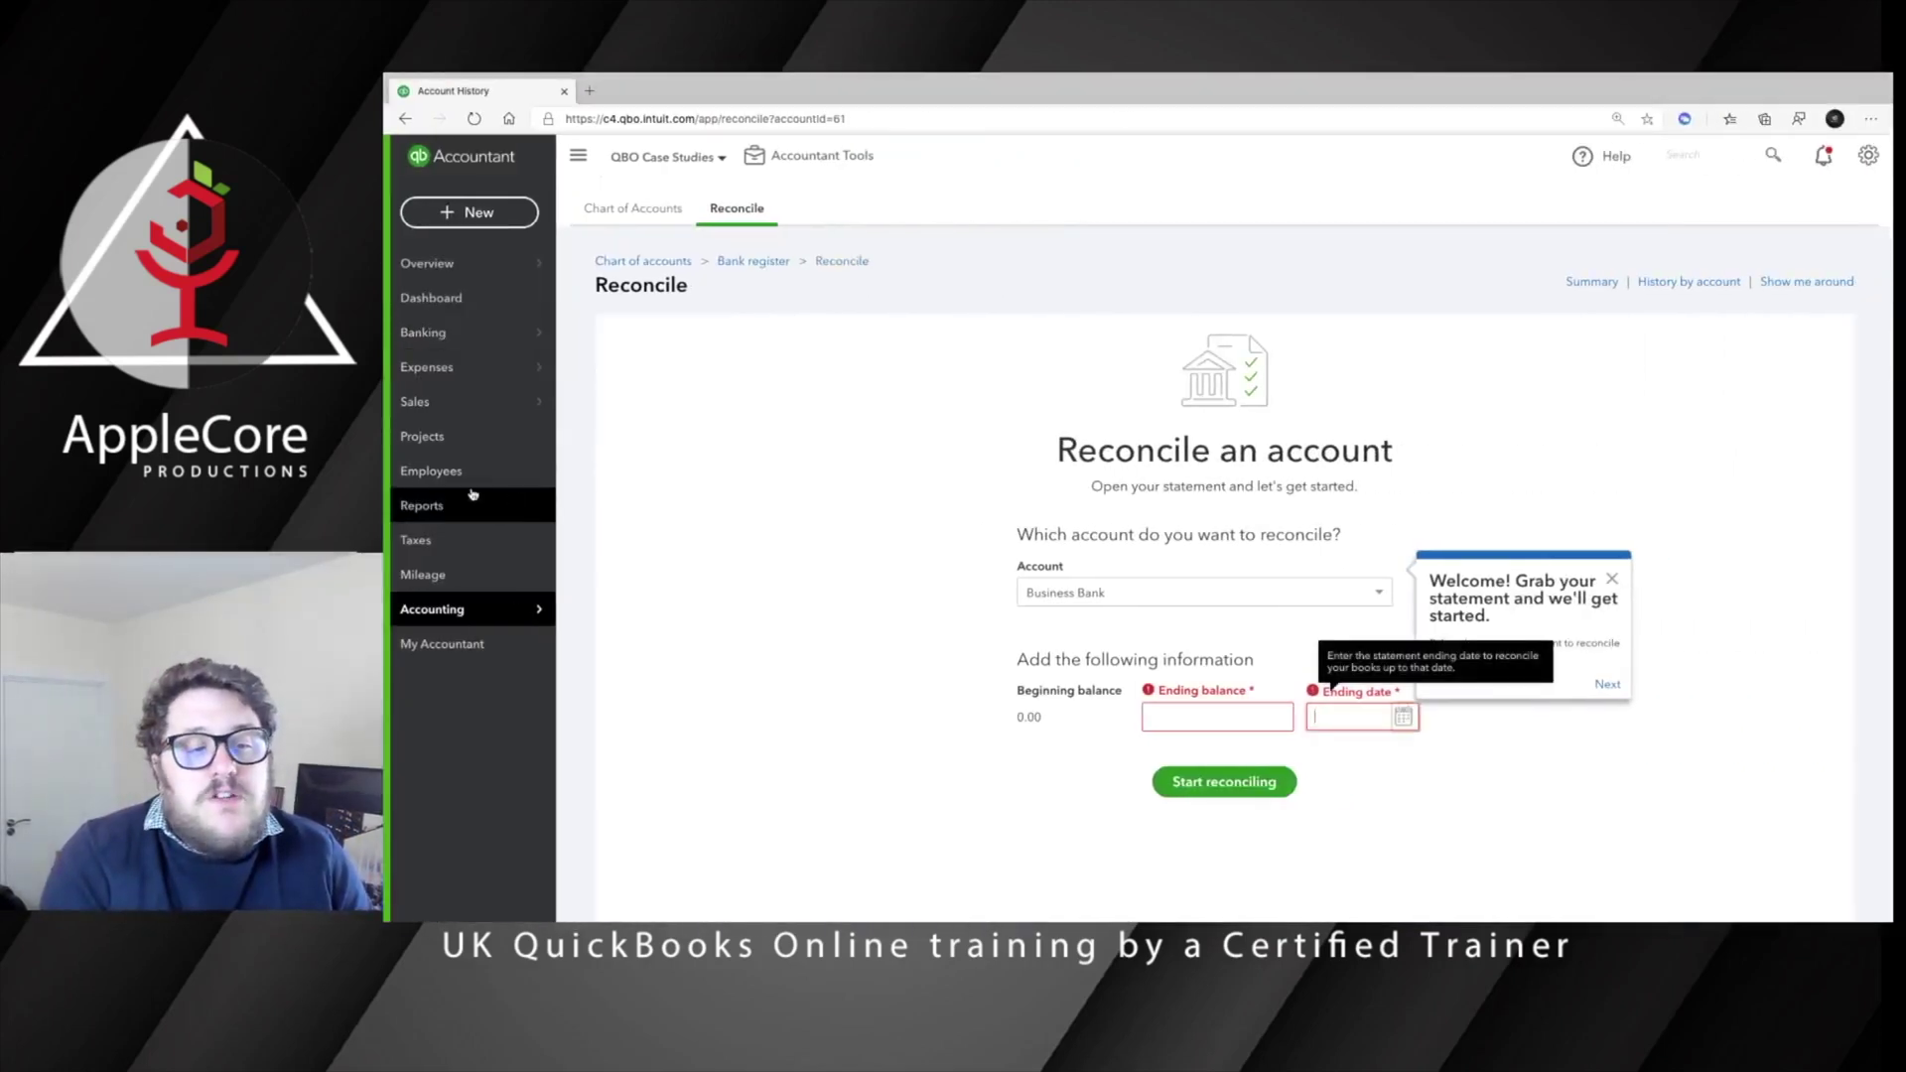
- Open the Business Snapshot report and examine its income, expense, previous-year comparison and amounts-owed sections
{"action": "left_click", "coordinate": [472, 498]}
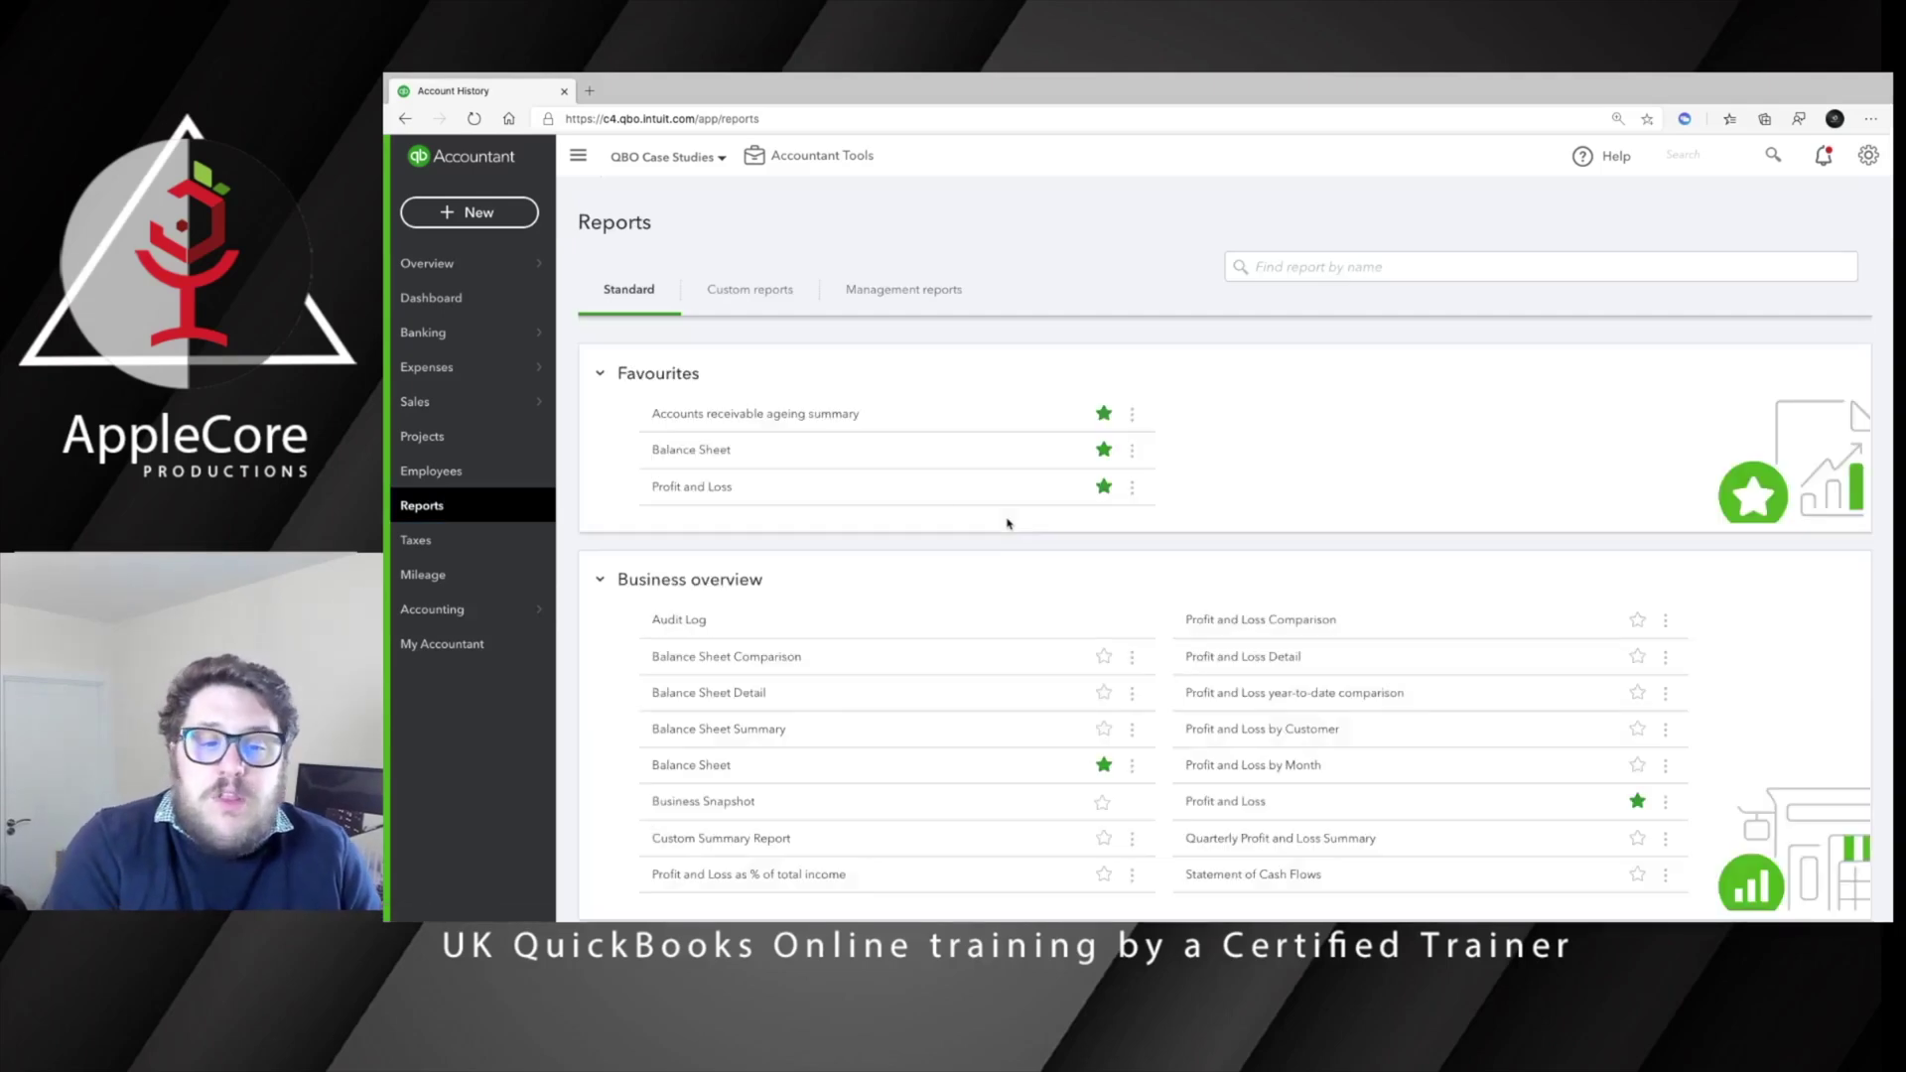
{"action": "scroll", "coordinate": [963, 501], "scroll_direction": "down", "scroll_amount": 1}
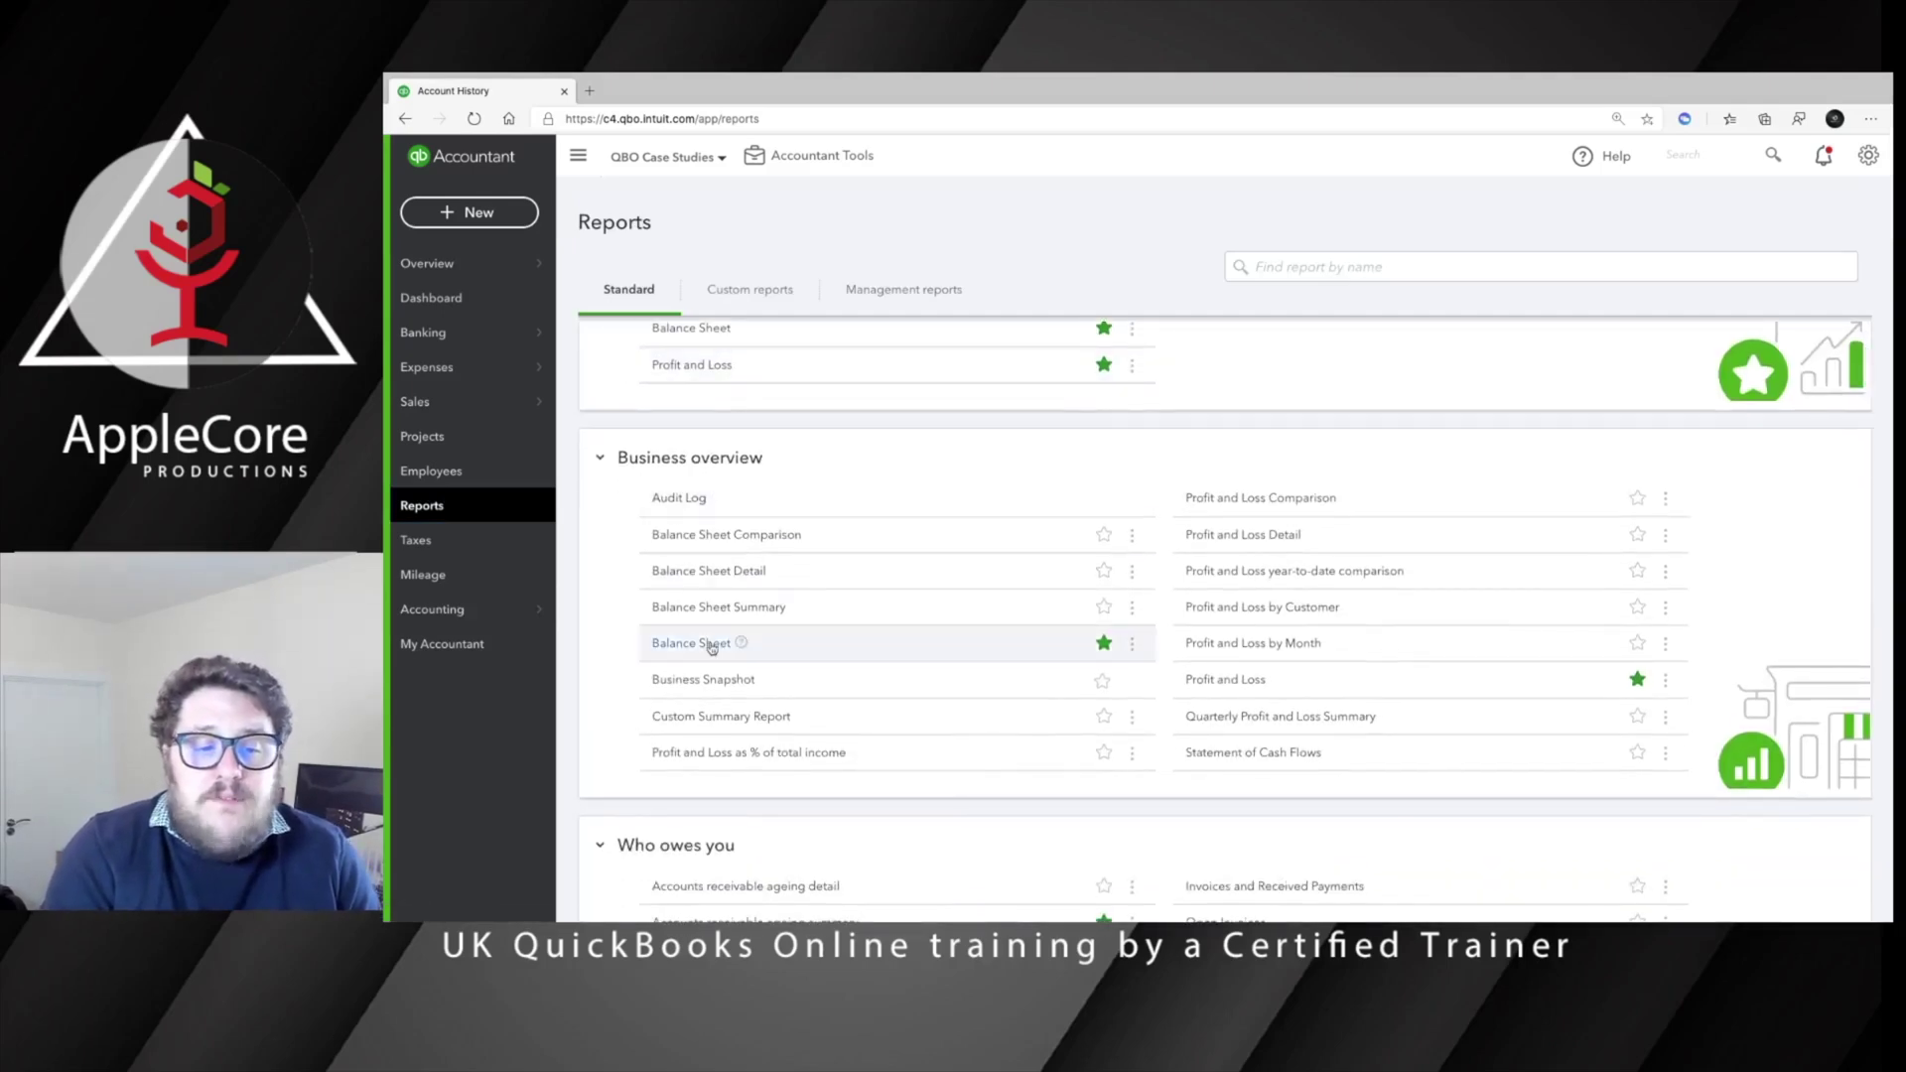
{"action": "left_click", "coordinate": [705, 681]}
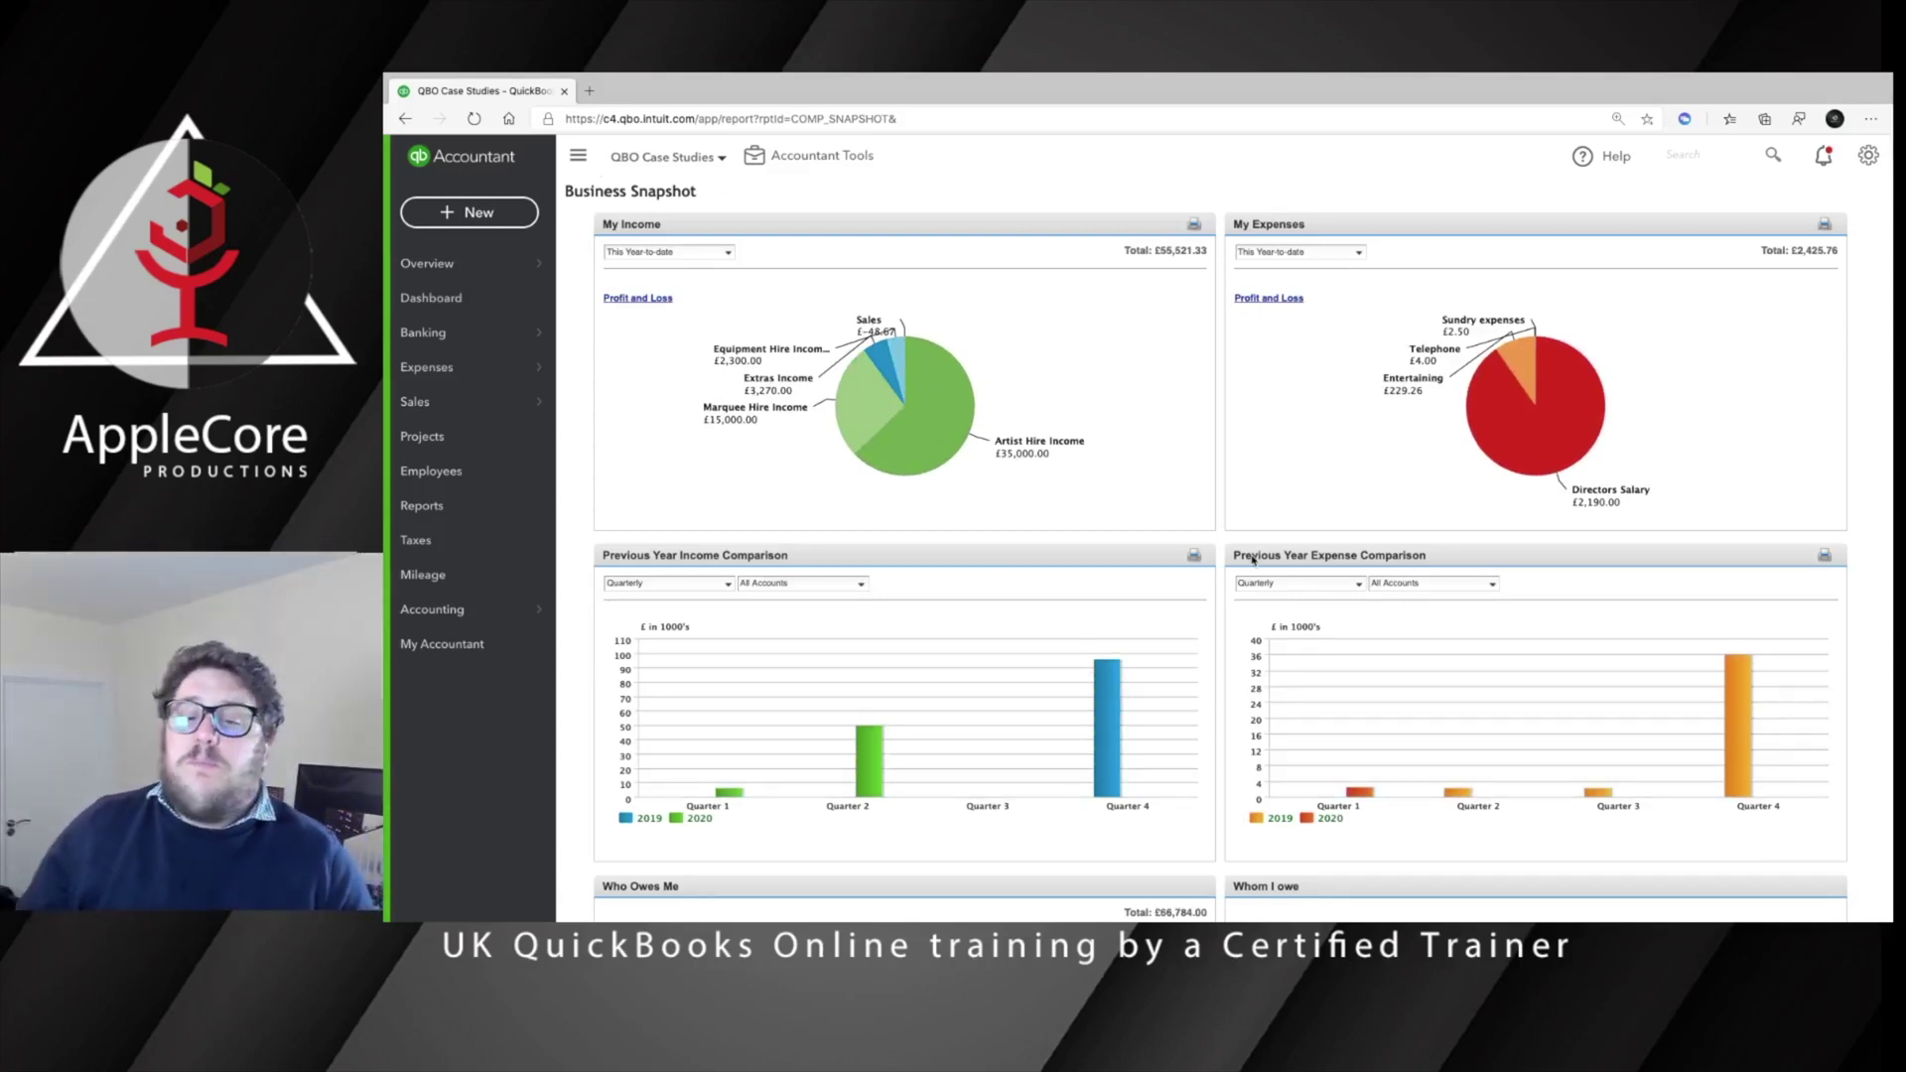
{"action": "scroll", "coordinate": [1290, 561], "scroll_direction": "down", "scroll_amount": 3}
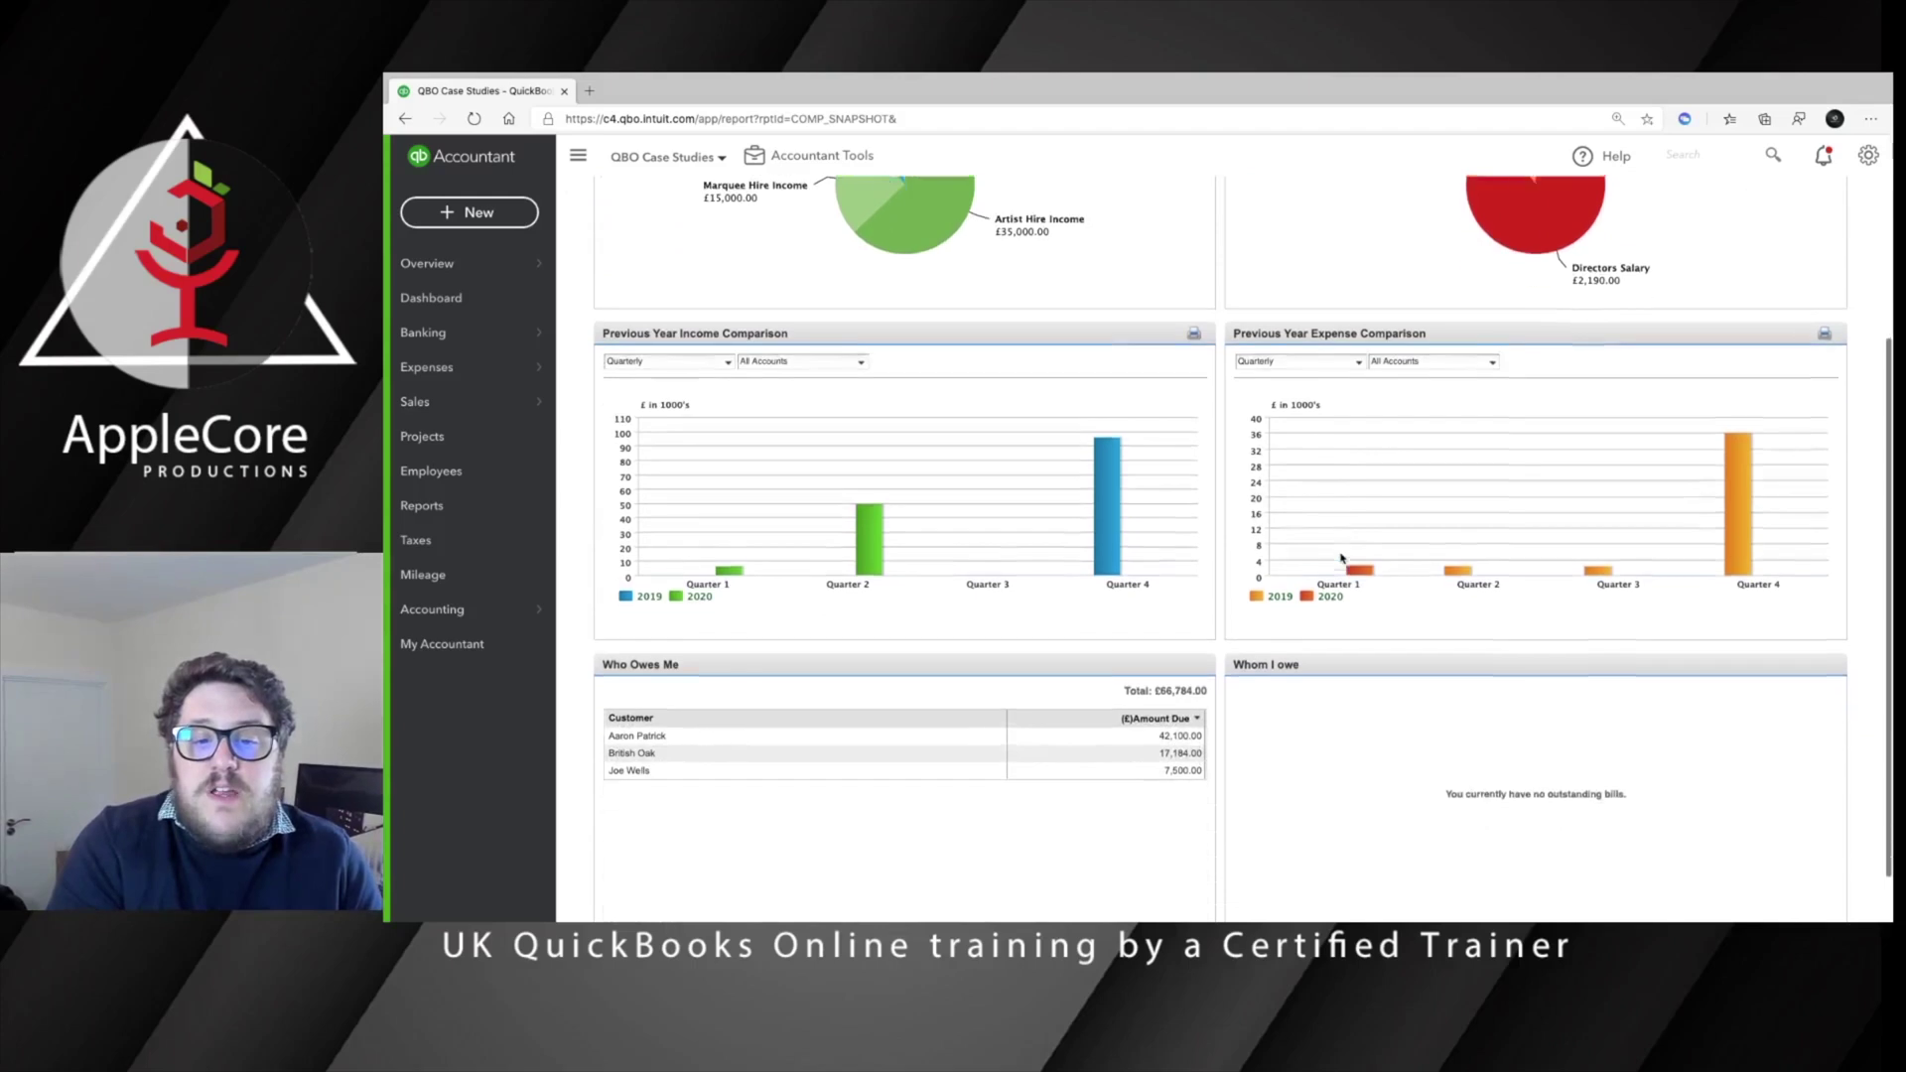
{"action": "scroll", "coordinate": [1340, 558], "scroll_direction": "up", "scroll_amount": 3}
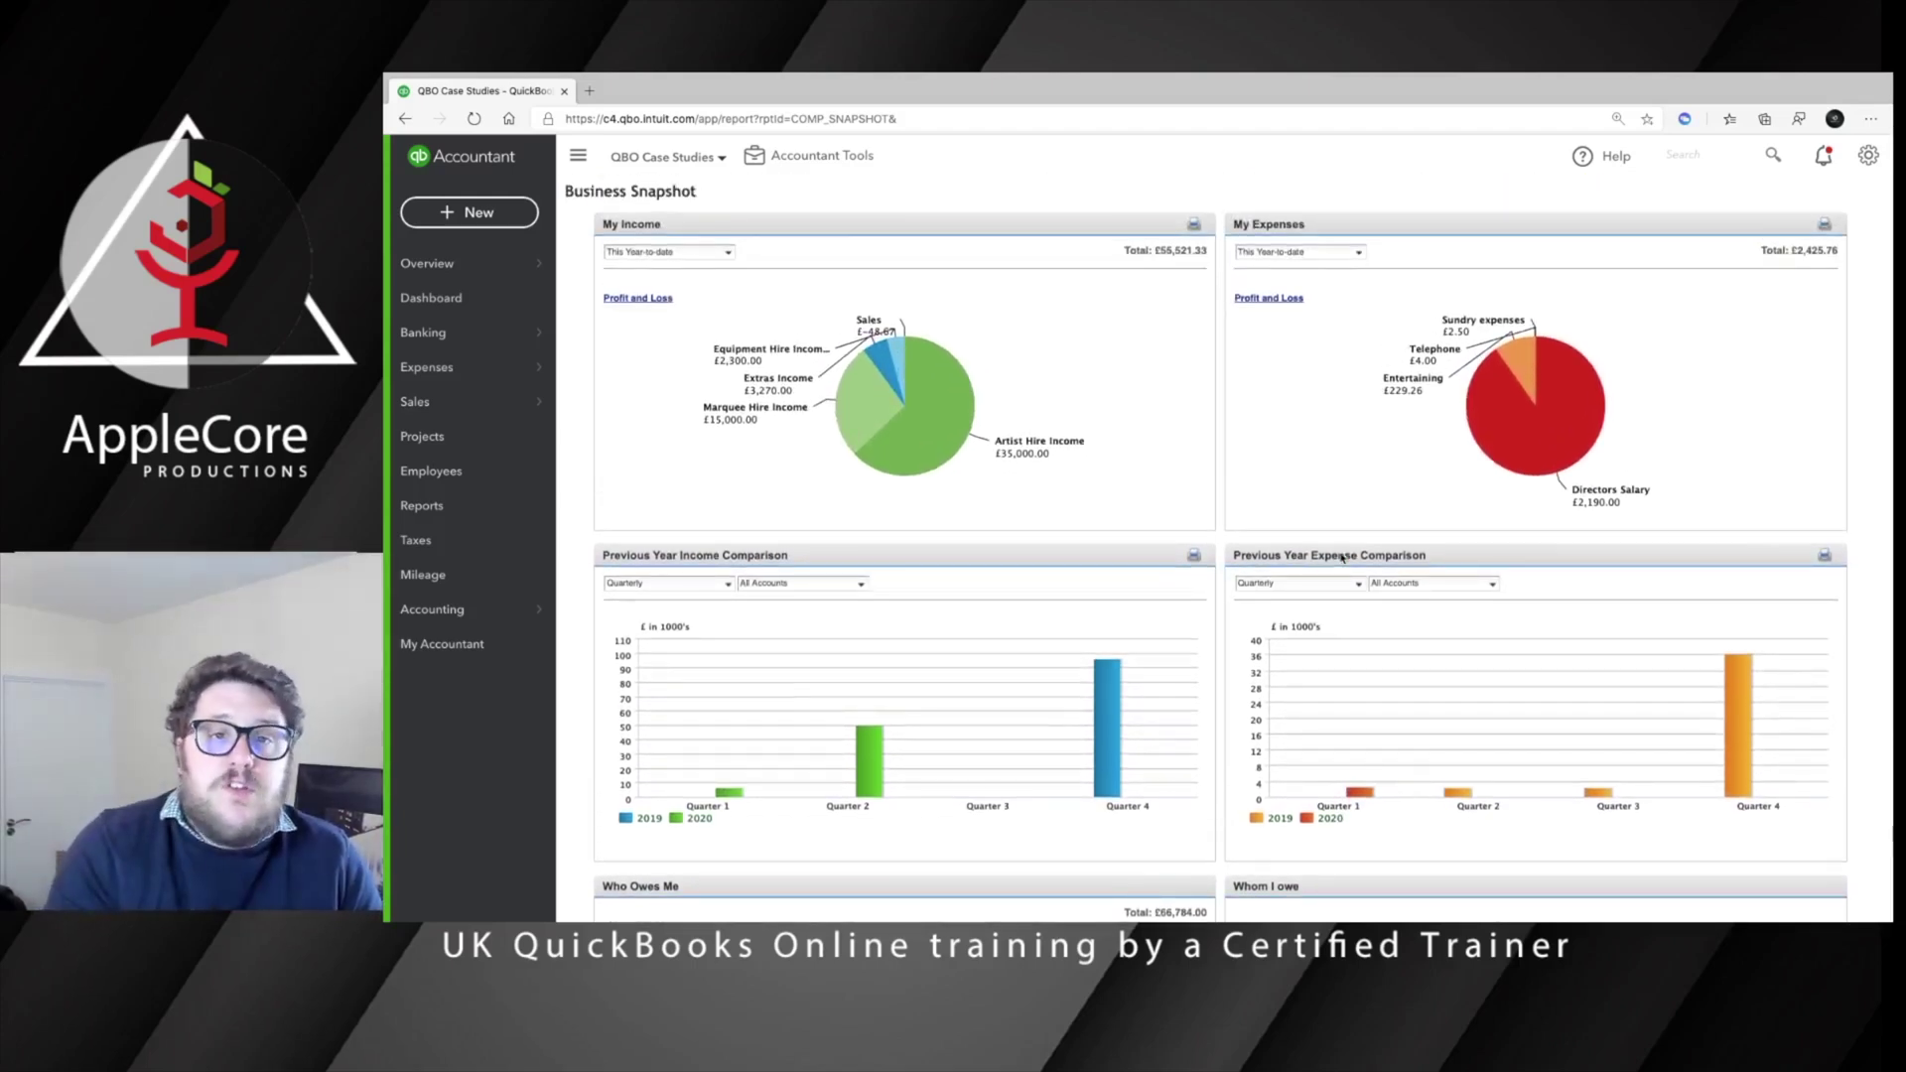
- Run the Profit and Loss by Month report with the report period set to All Dates
{"action": "left_click", "coordinate": [426, 505]}
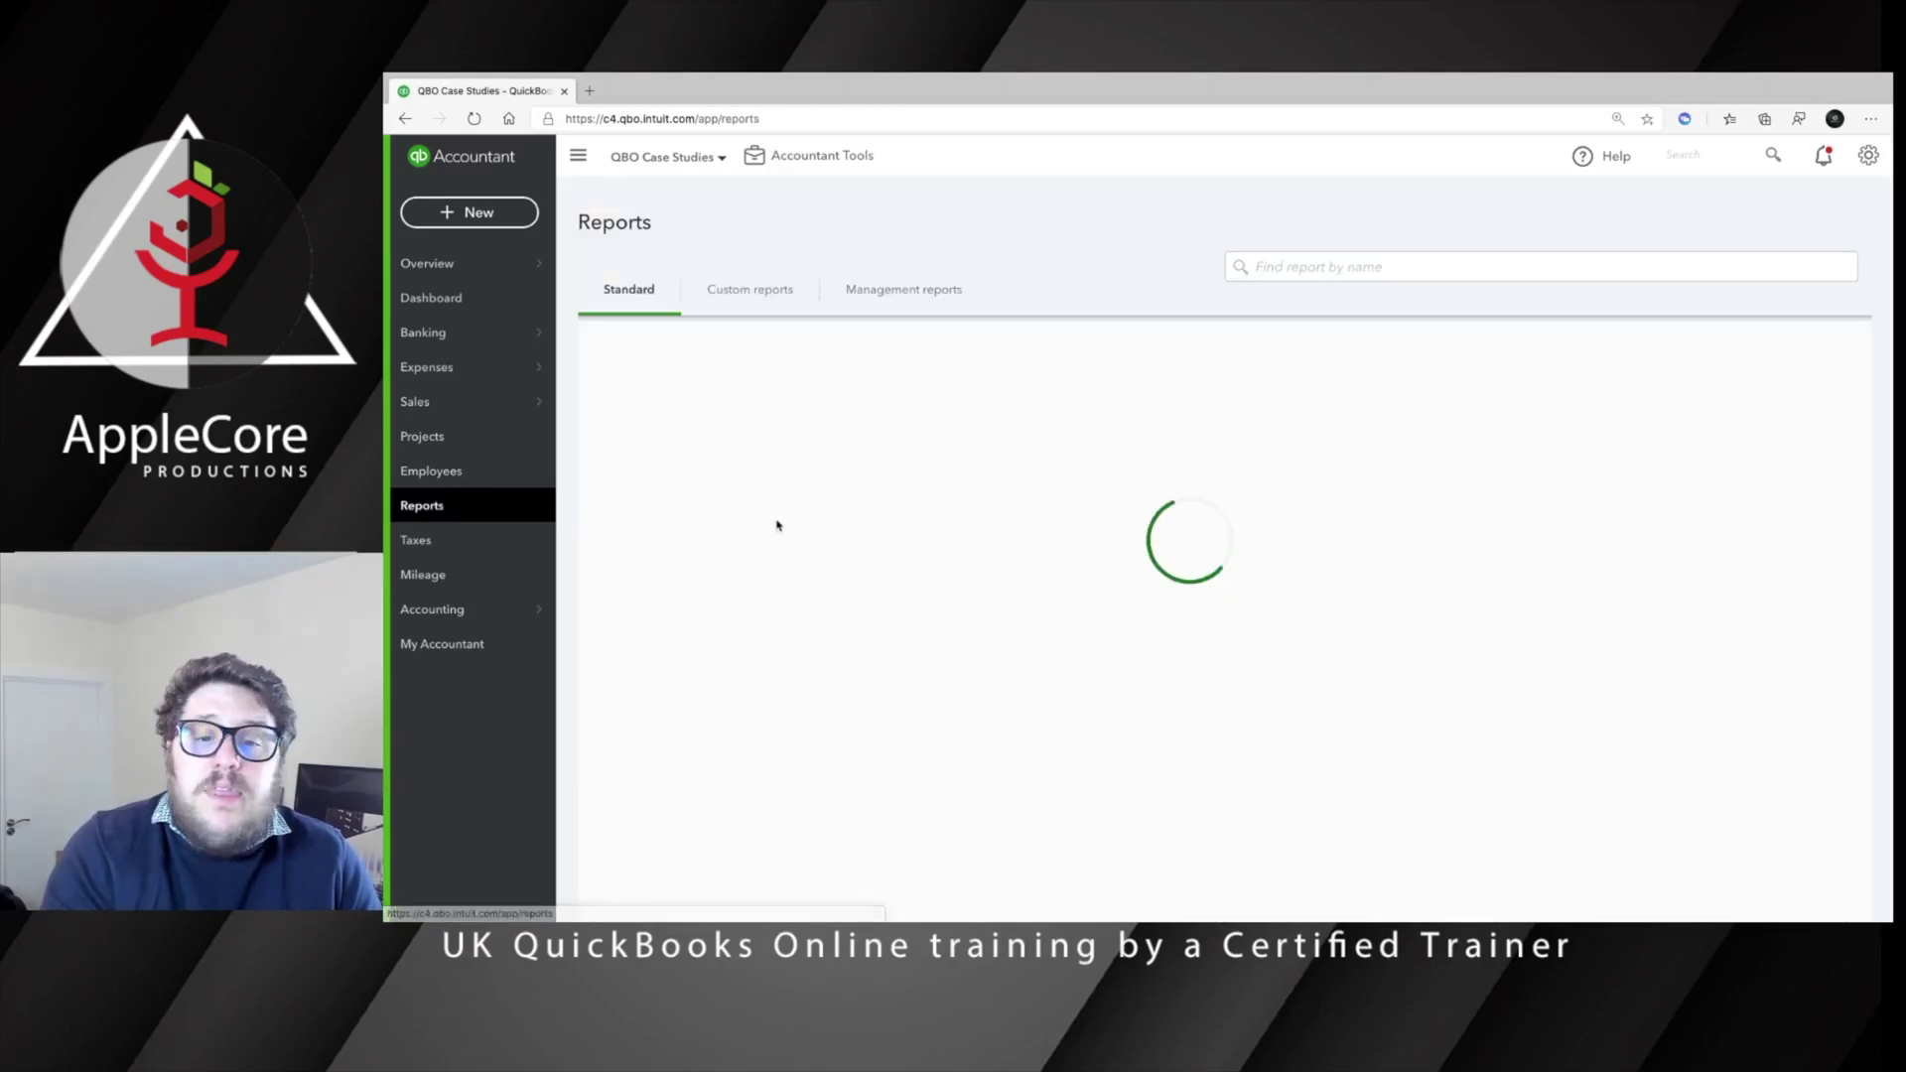
{"action": "scroll", "coordinate": [1390, 645], "scroll_direction": "down", "scroll_amount": 2}
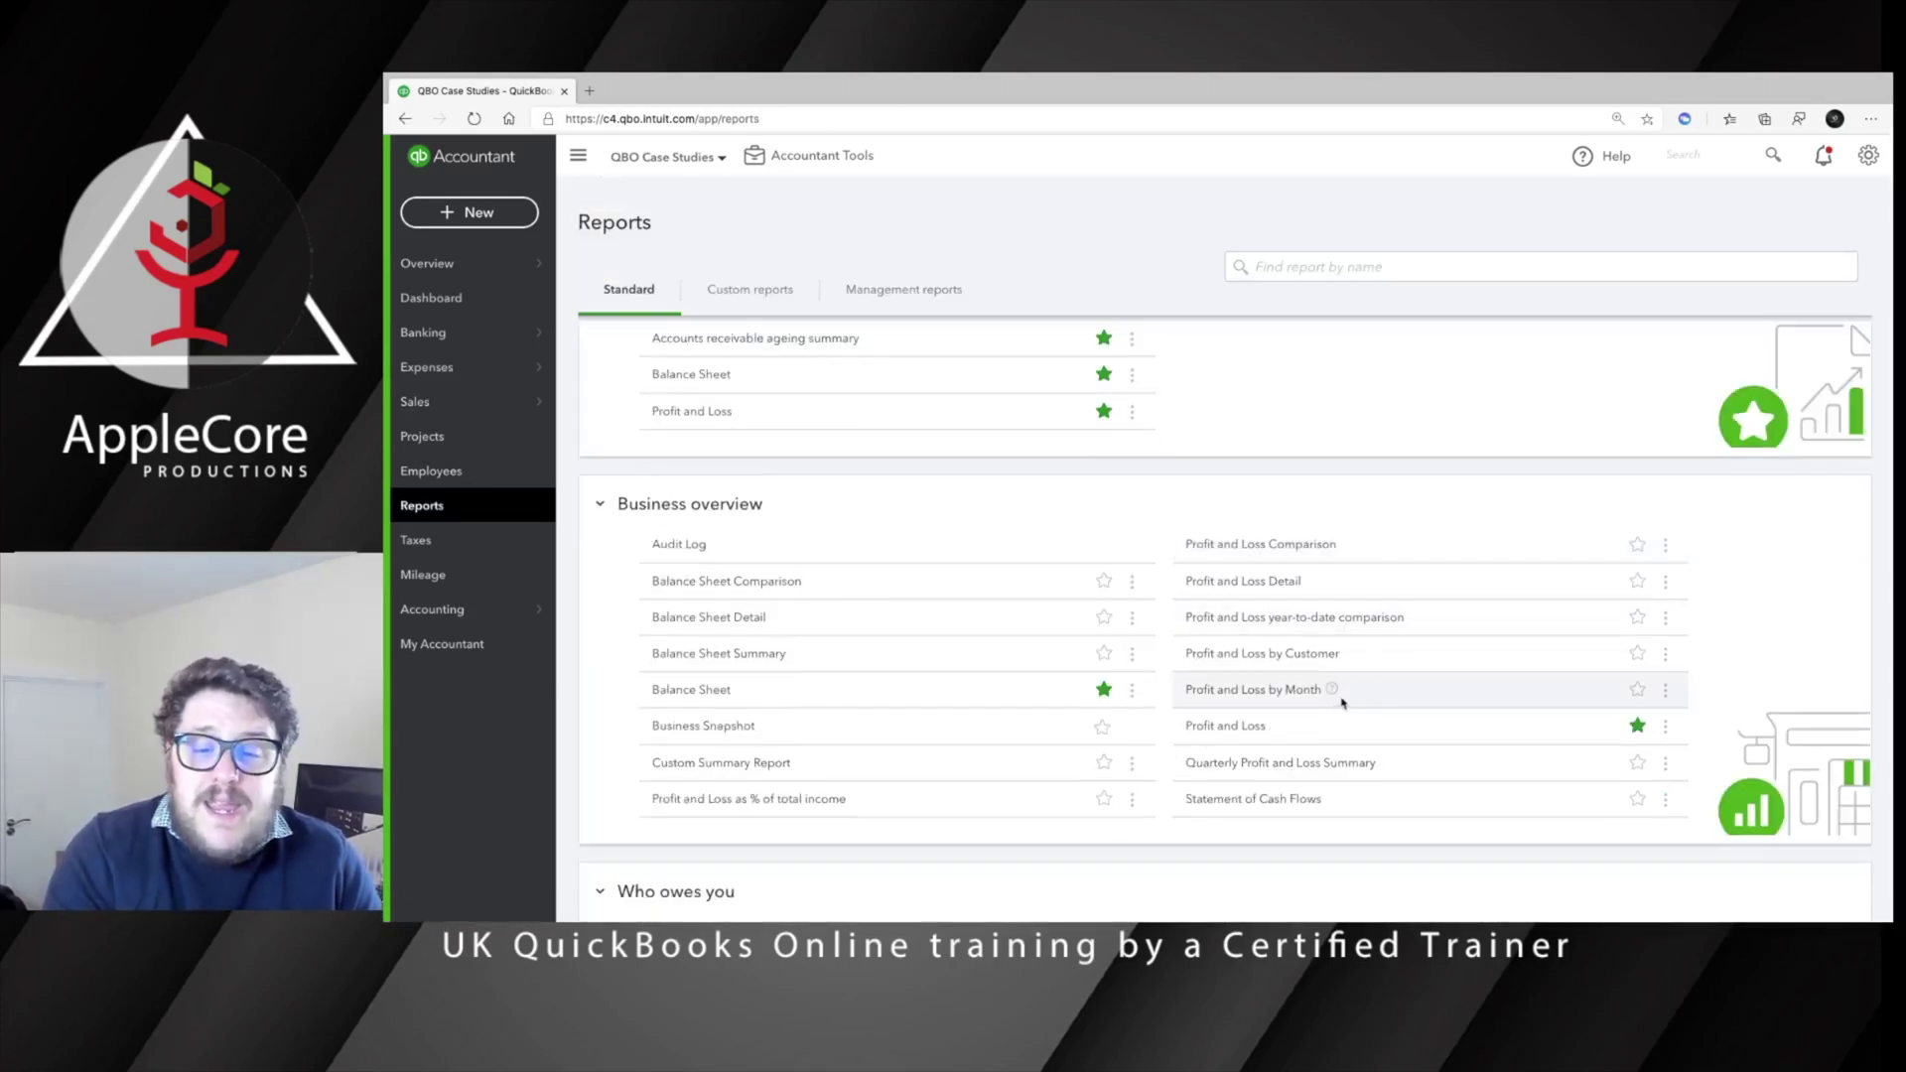
{"action": "left_click", "coordinate": [1272, 691]}
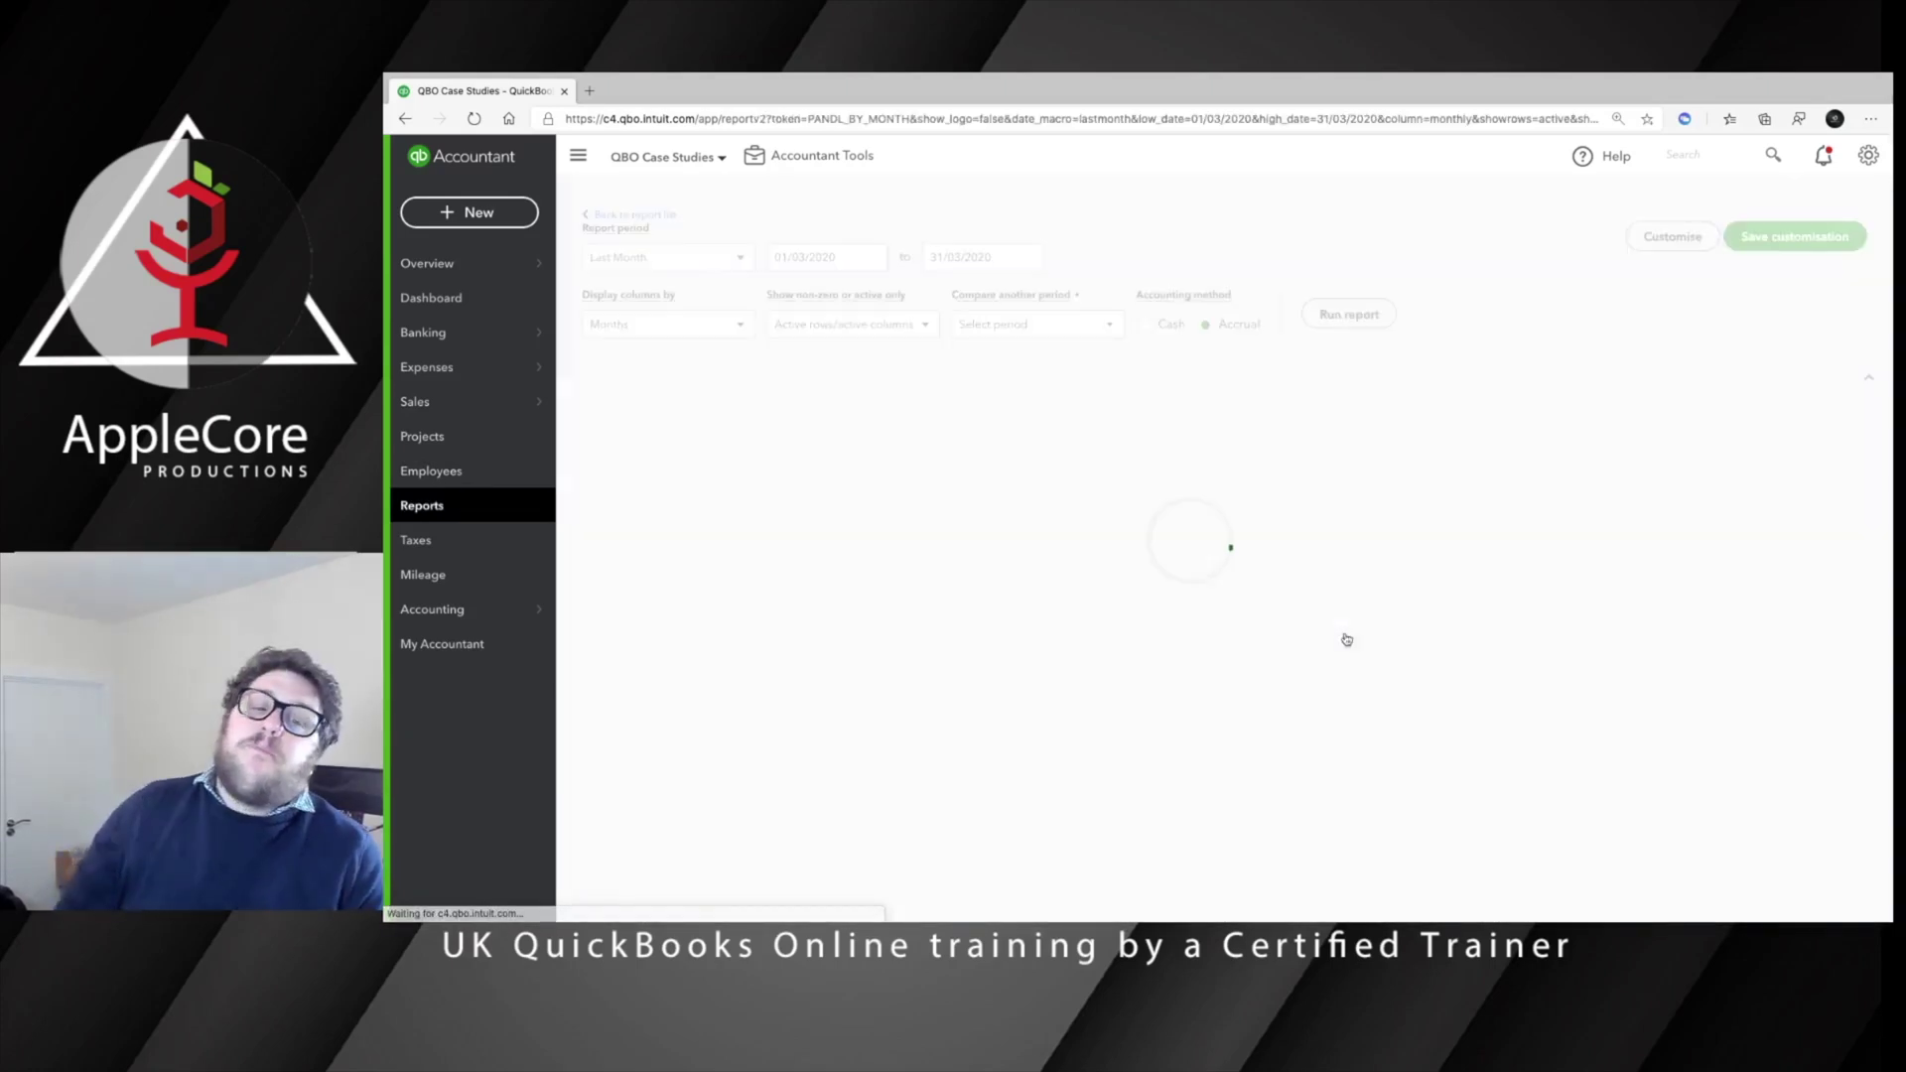
{"action": "left_click", "coordinate": [701, 264]}
{"action": "scroll", "coordinate": [701, 288], "scroll_direction": "up", "scroll_amount": 5}
{"action": "left_click", "coordinate": [675, 298]}
{"action": "left_click", "coordinate": [1372, 320]}
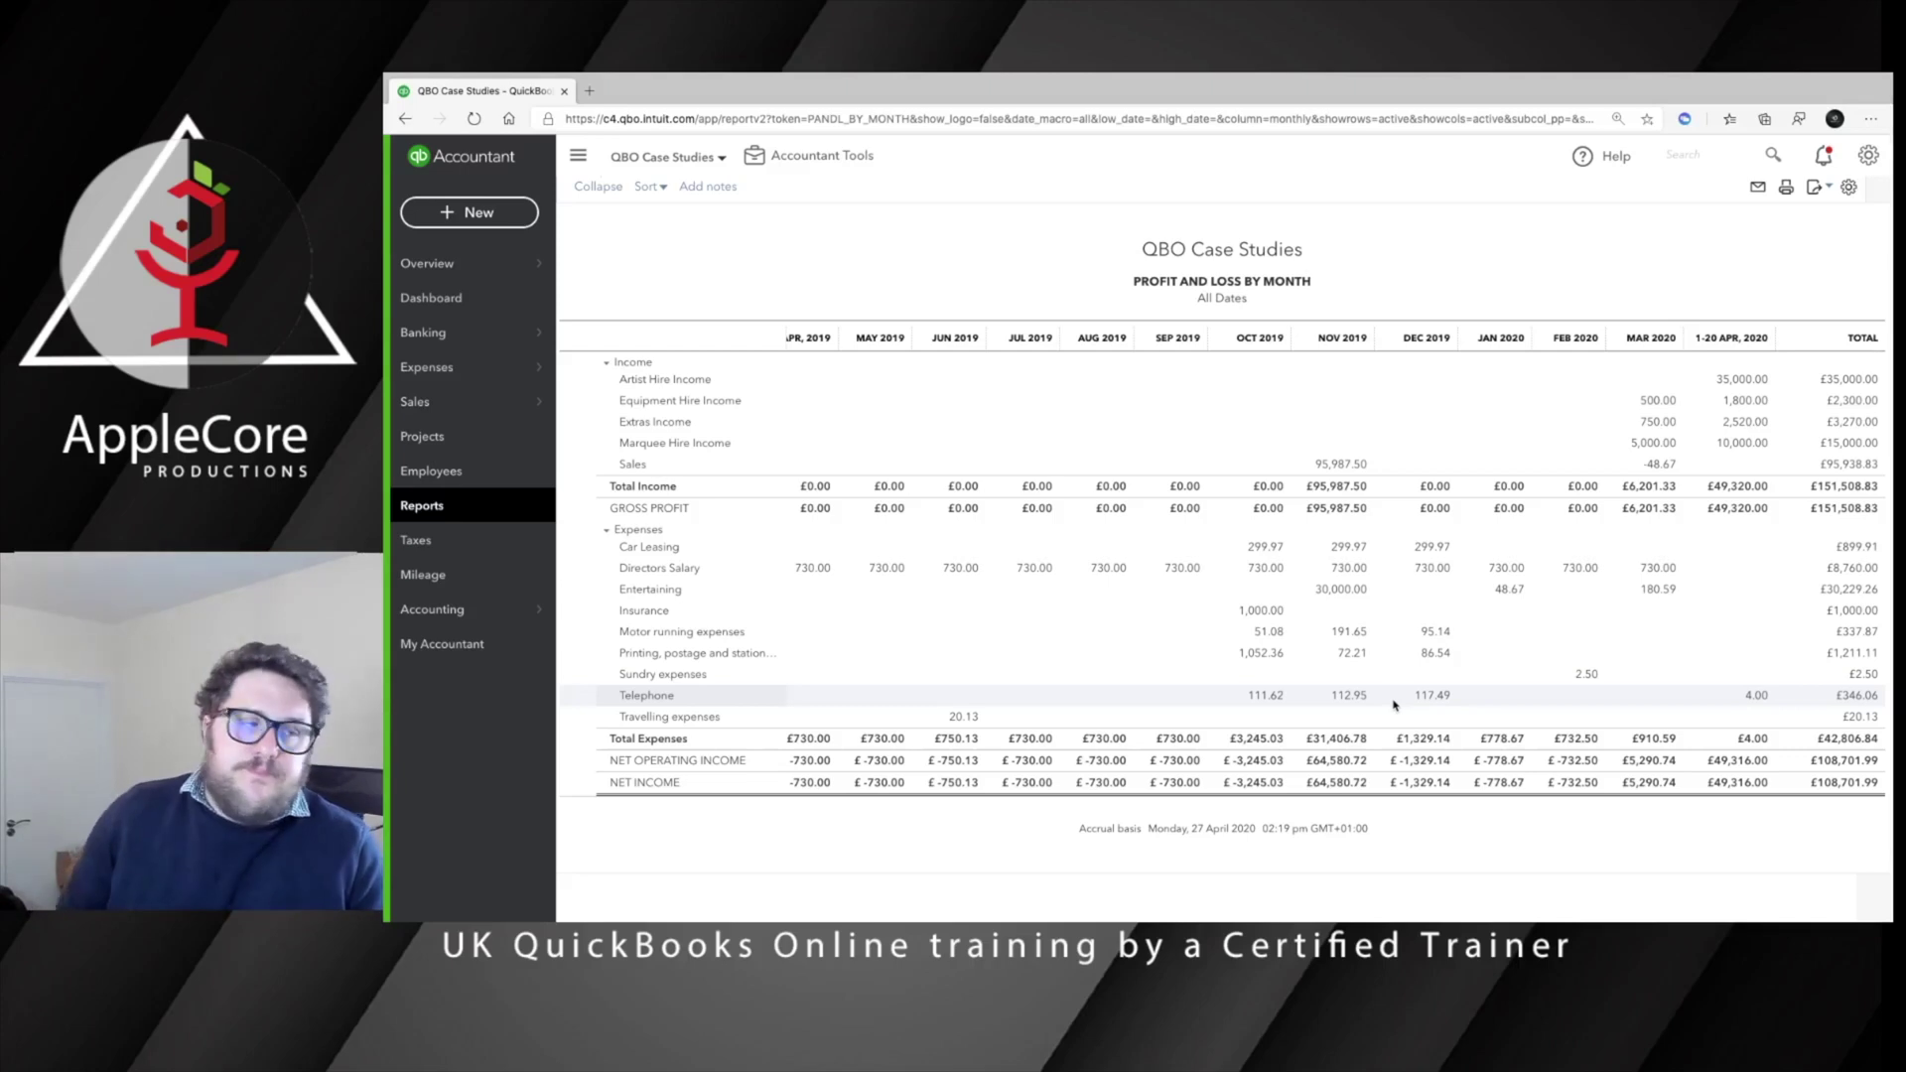
- Switch to Keynote, advance the presentation to the Budgets slide, and return to QuickBooks
{"action": "key", "text": "ctrl+Left"}
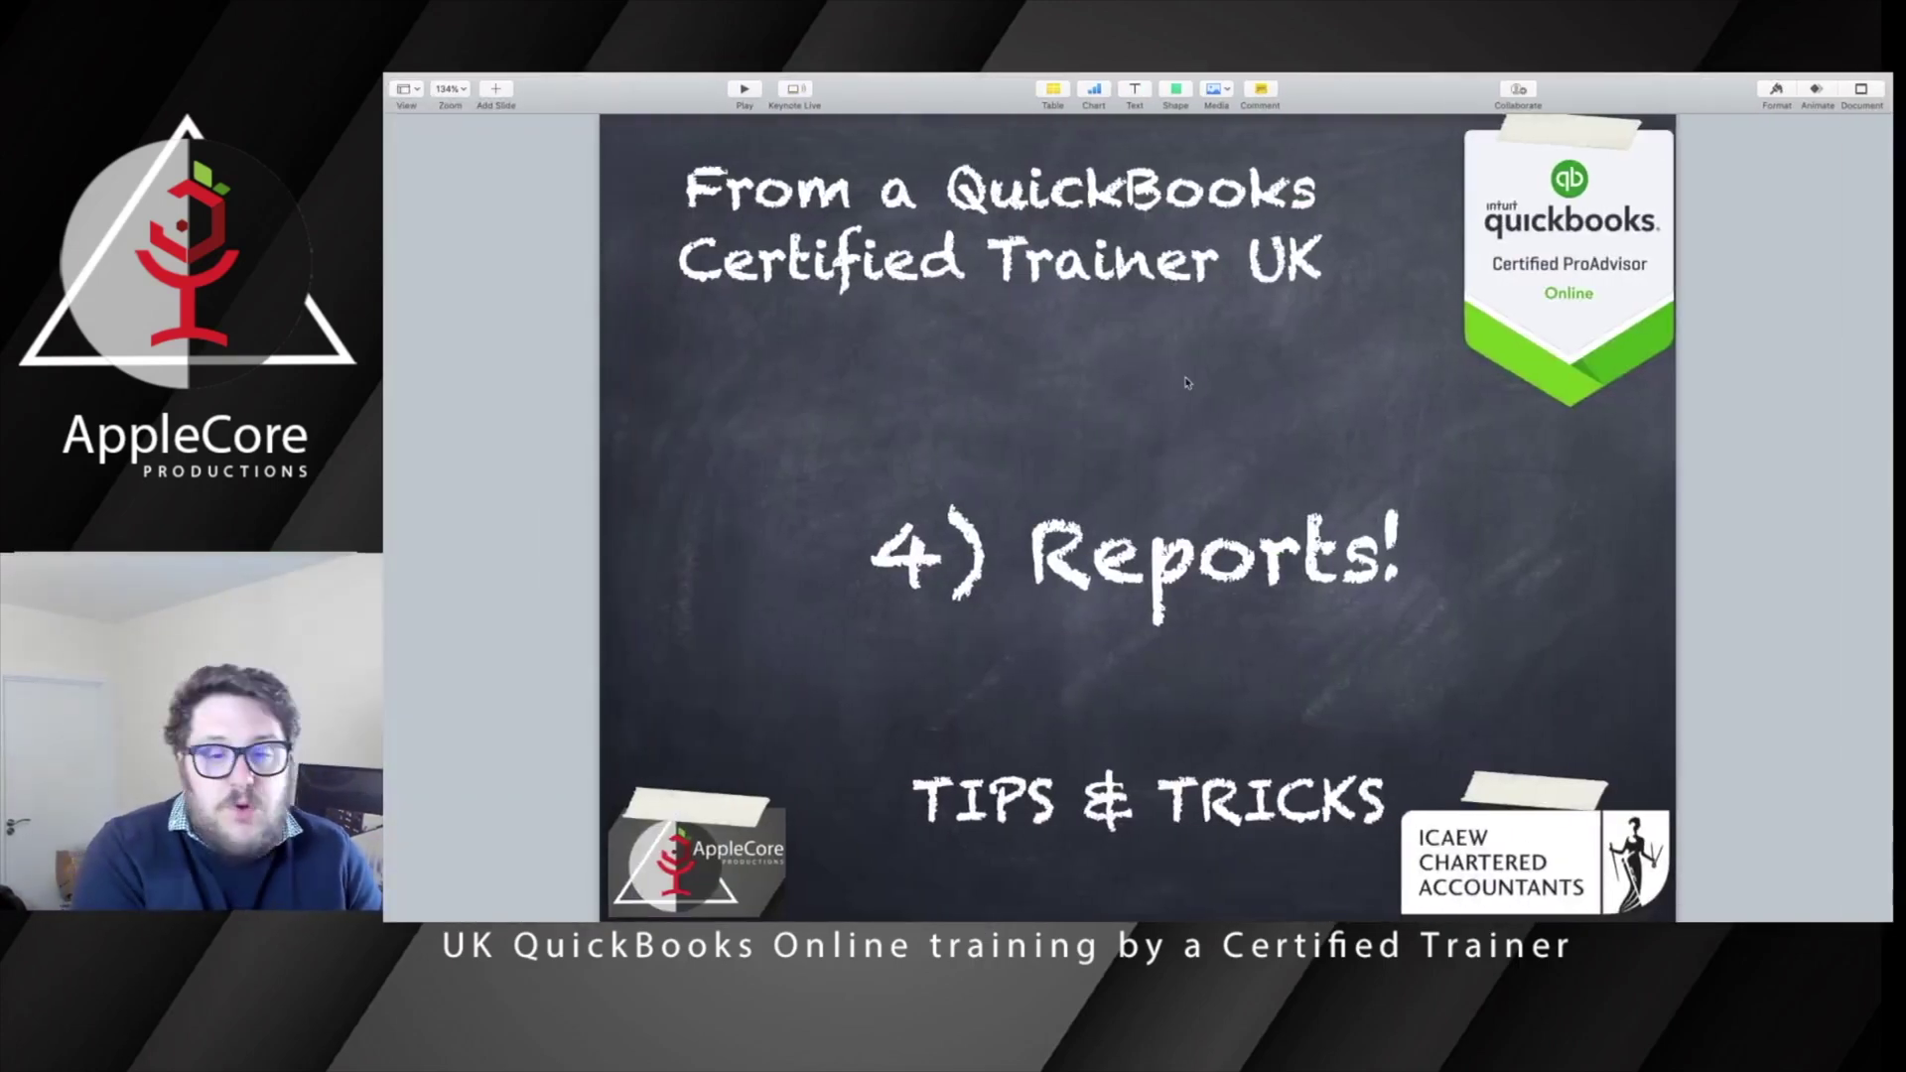
{"action": "key", "text": "Down"}
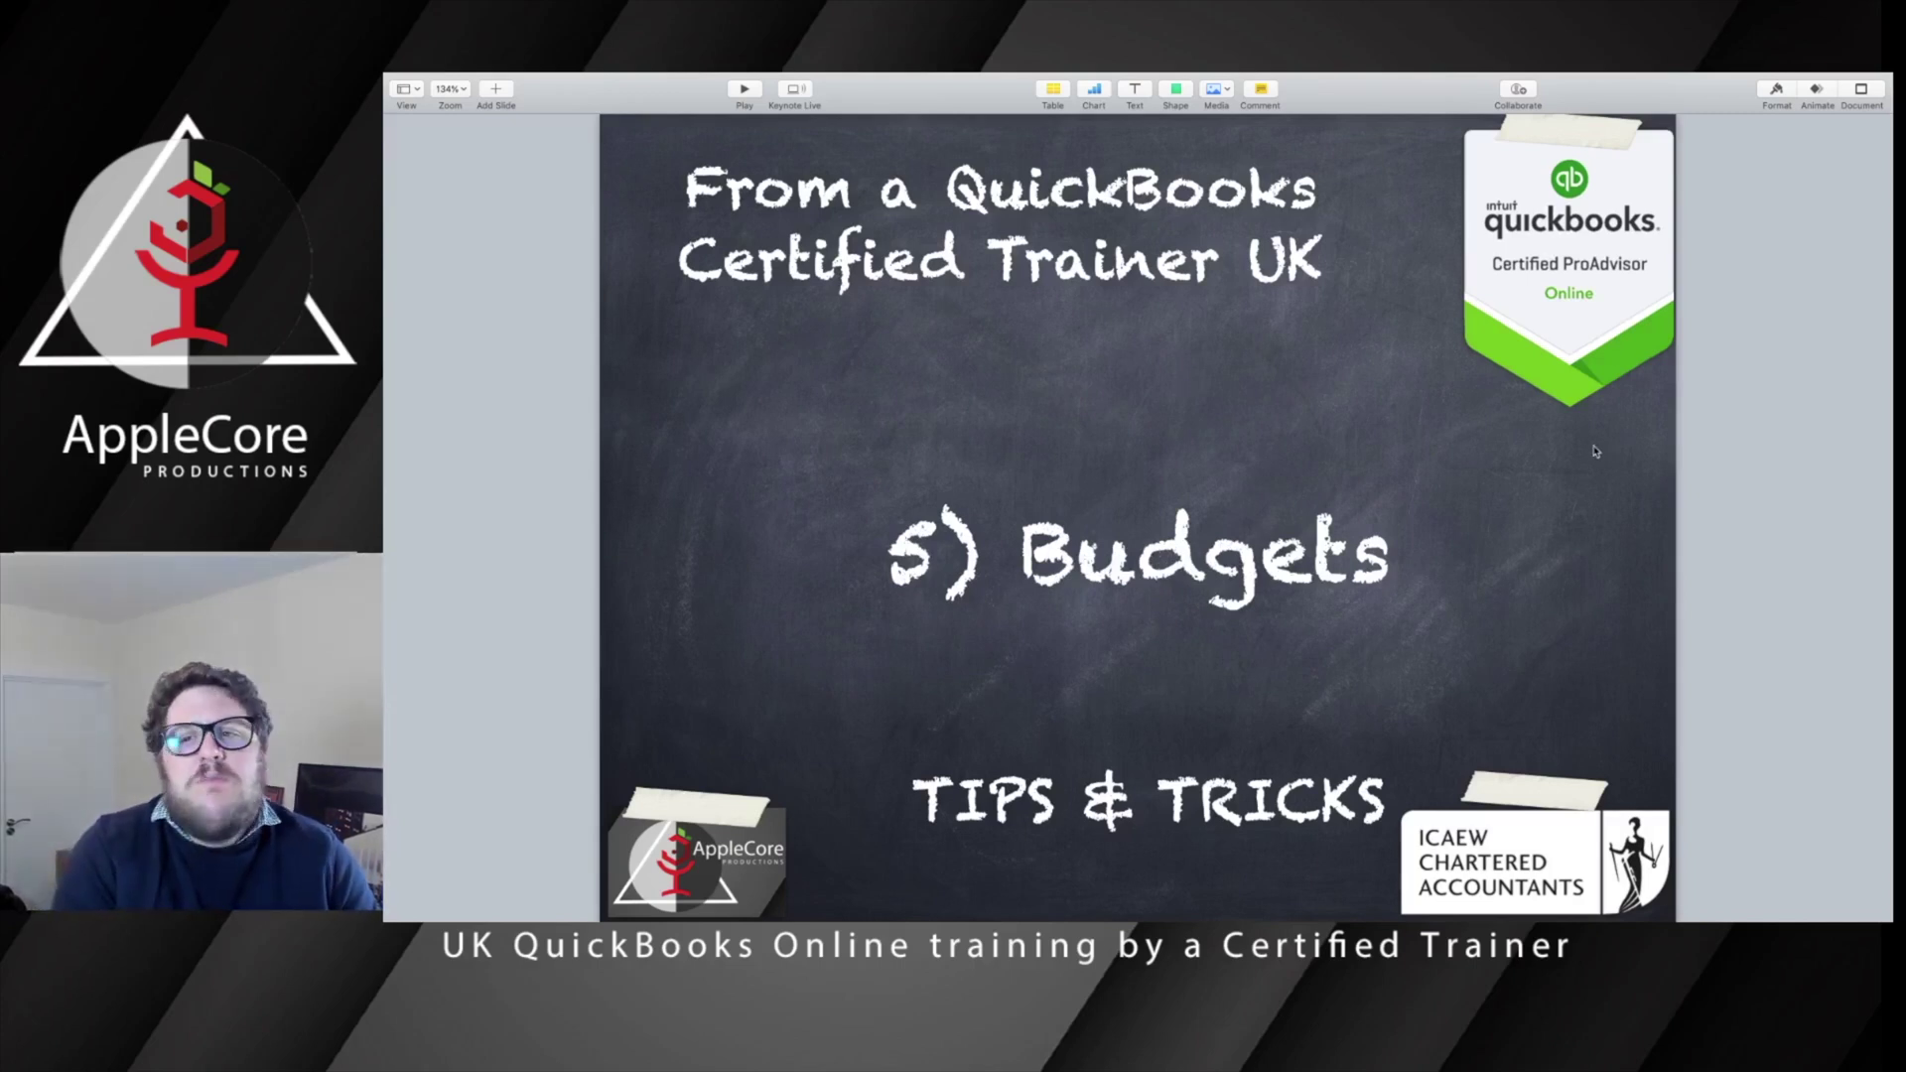
{"action": "key", "text": "ctrl+Right"}
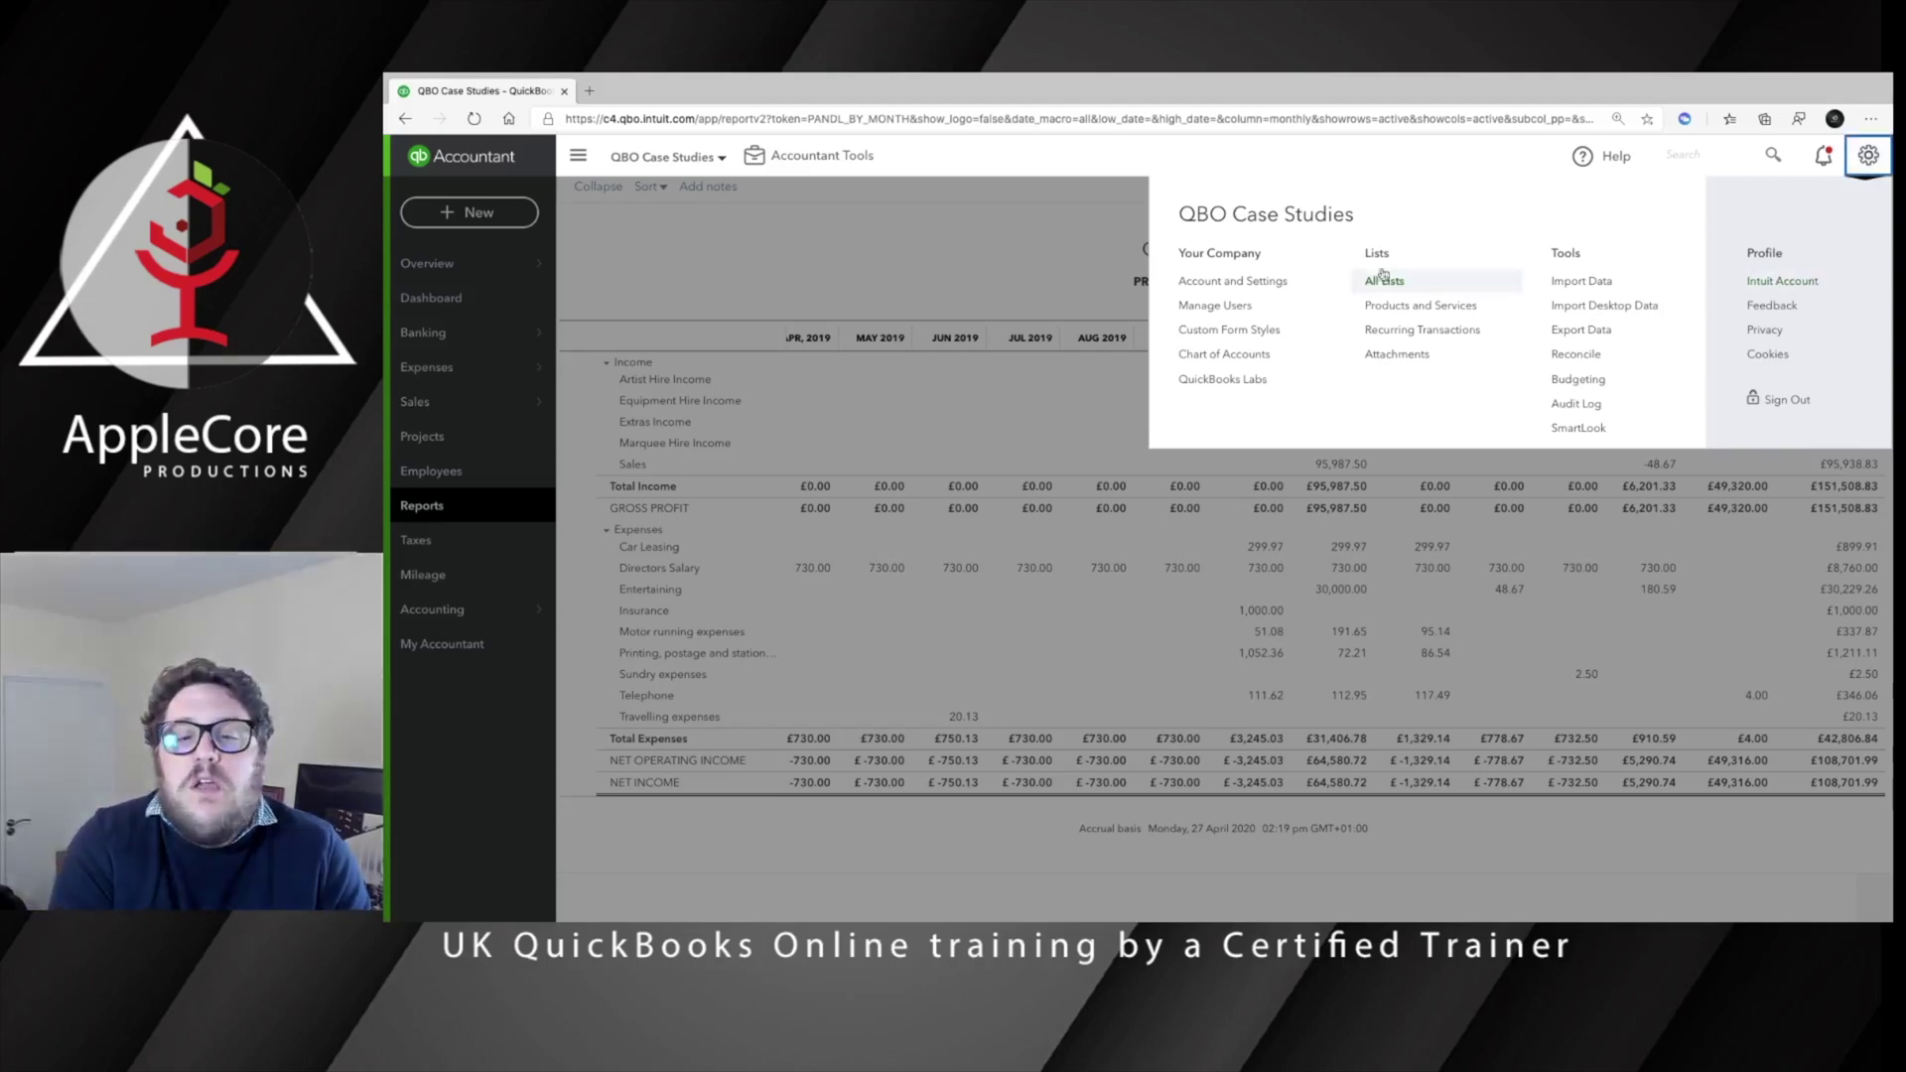
- Create a monthly FY2020 budget named Budget, without subdivision, pre-filled with Actual data - 2020
{"action": "left_click", "coordinate": [1581, 383]}
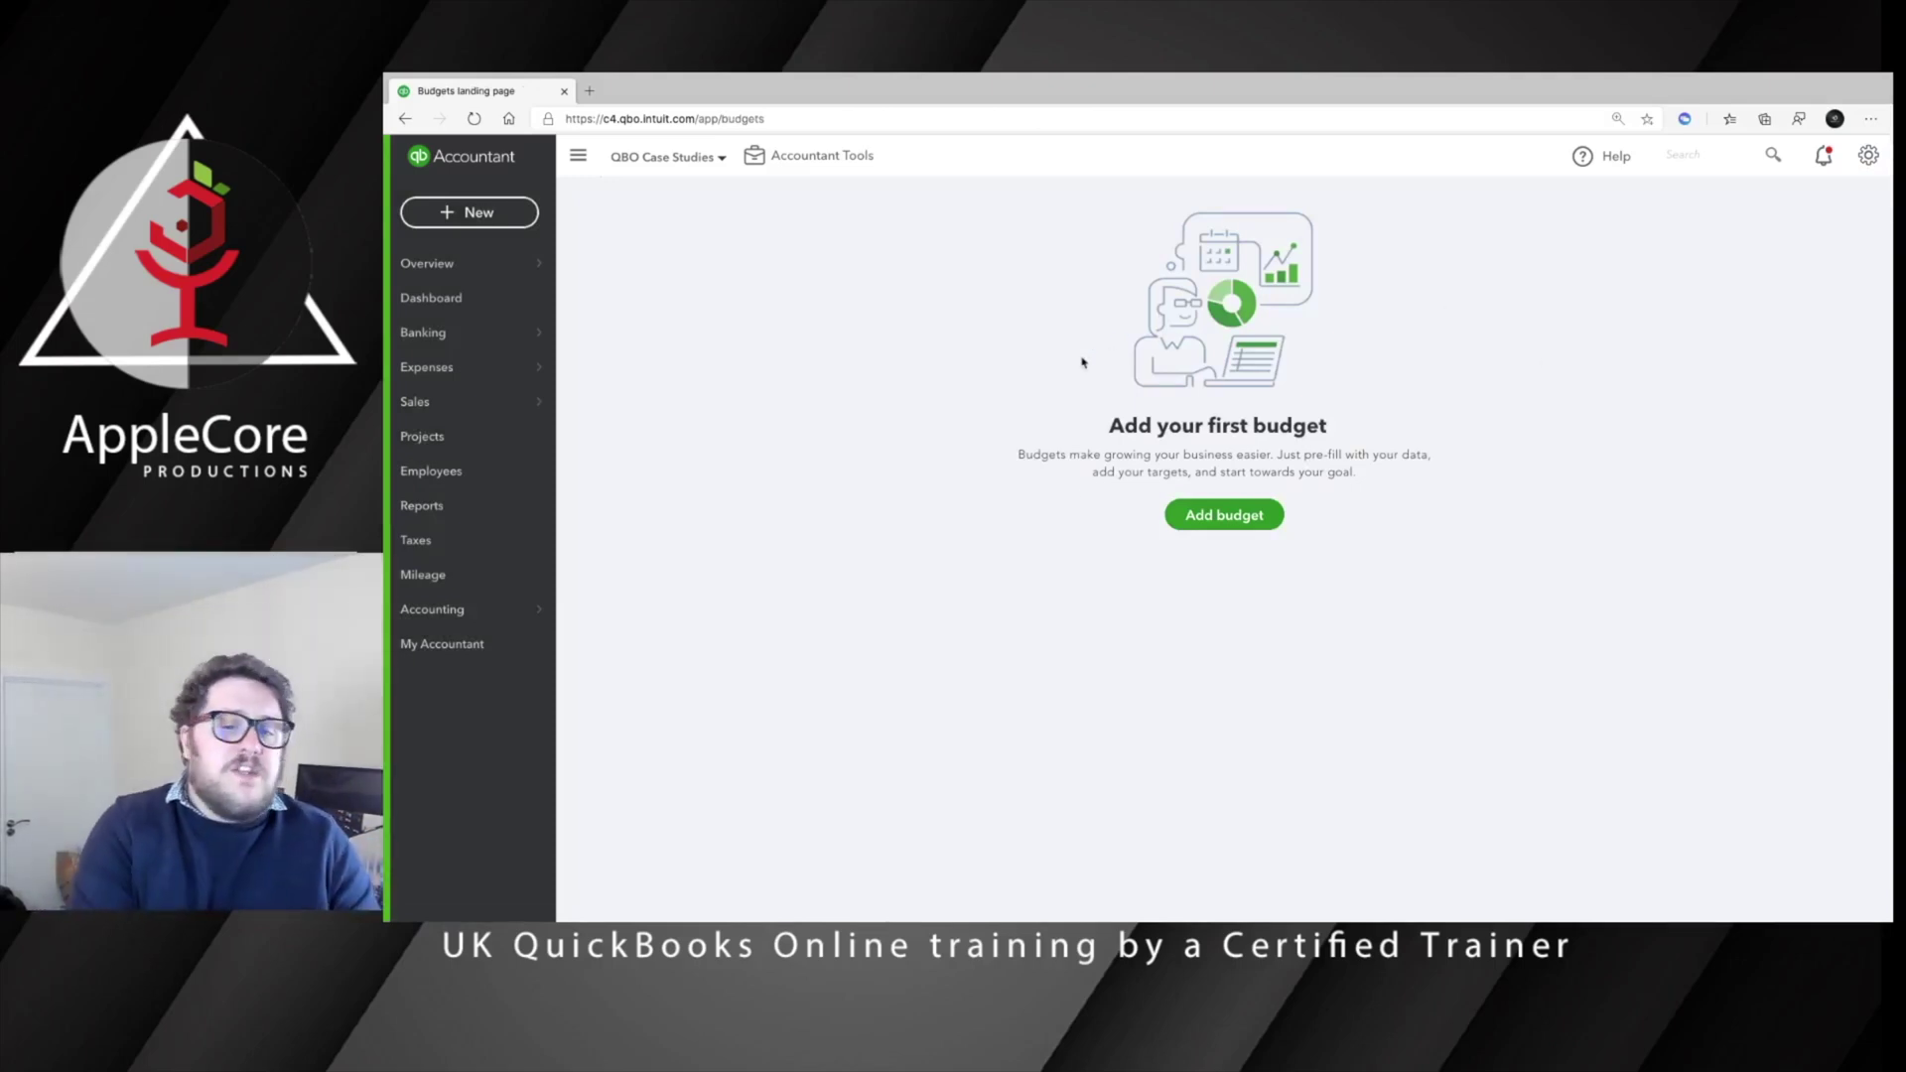
{"action": "left_click", "coordinate": [1220, 517]}
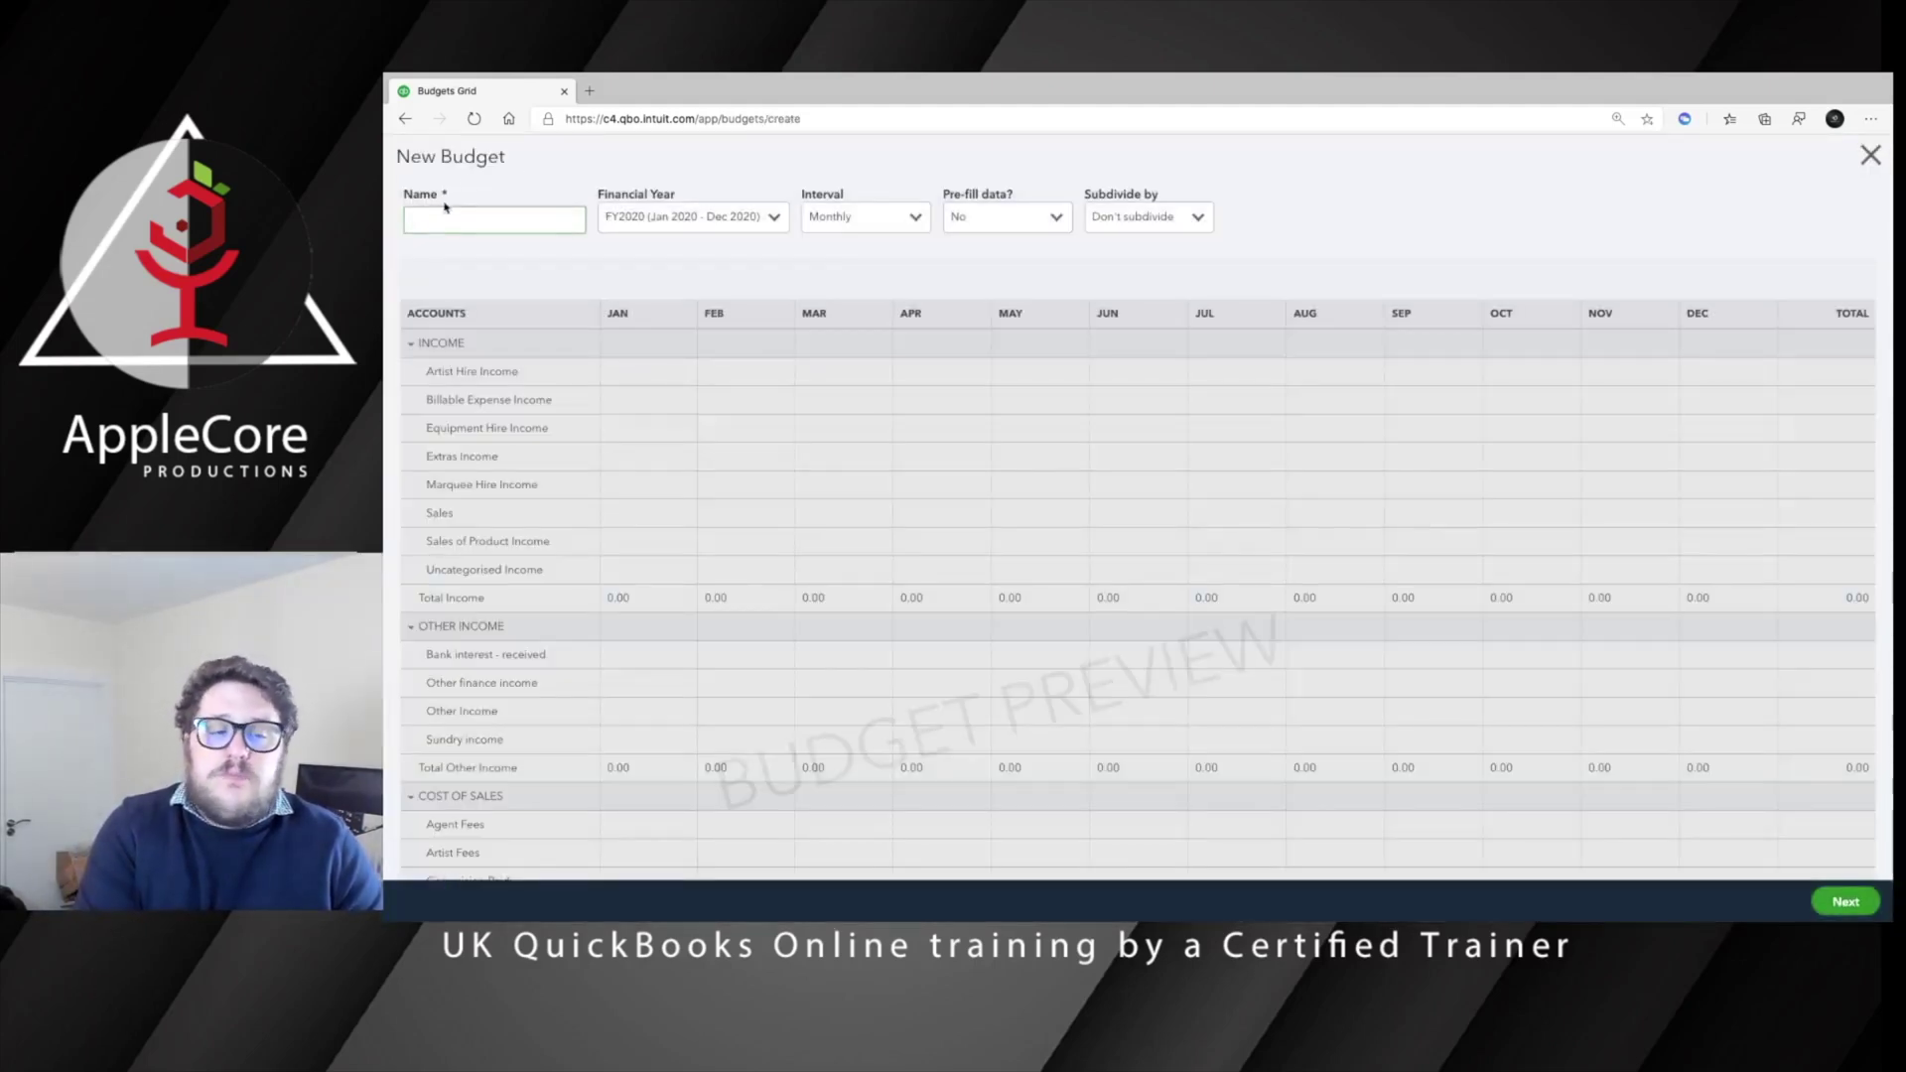
{"action": "left_click", "coordinate": [443, 214]}
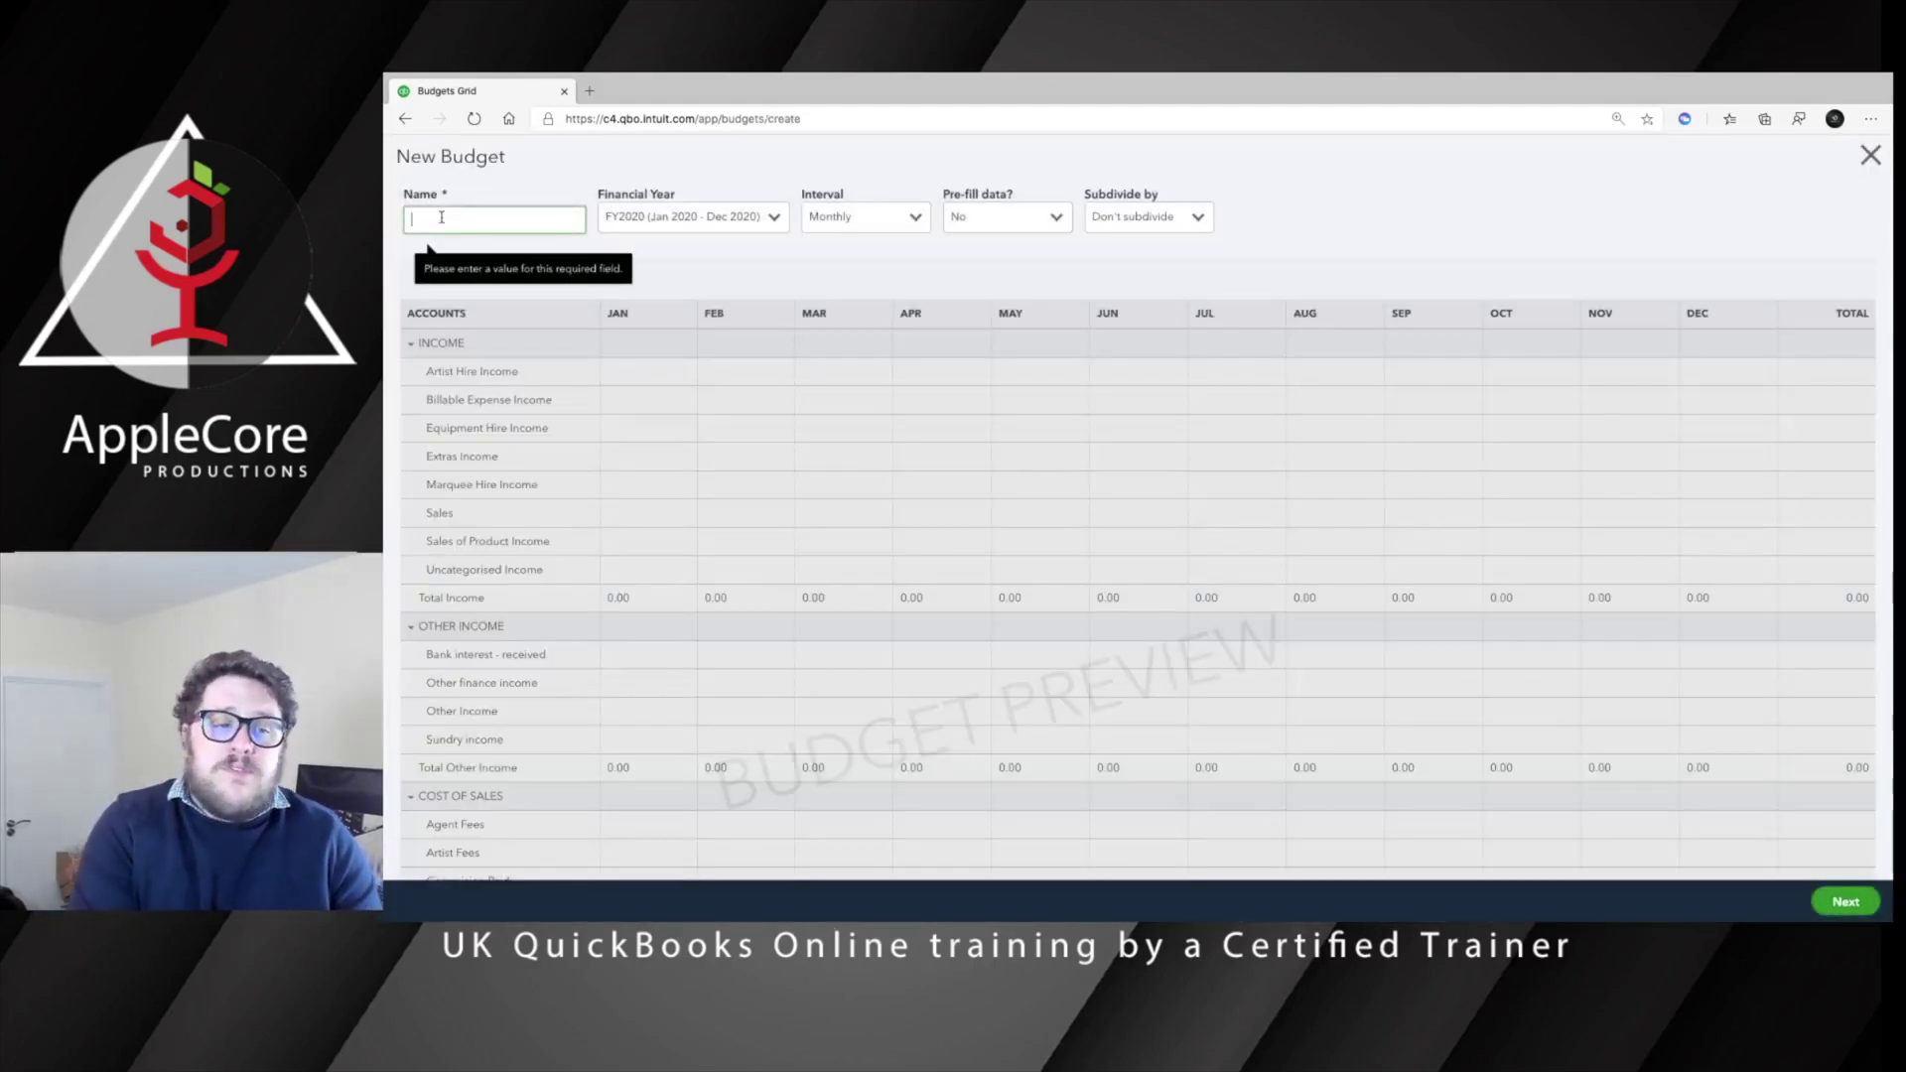
{"action": "type", "text": "Budget"}
{"action": "key", "text": "Tab"}
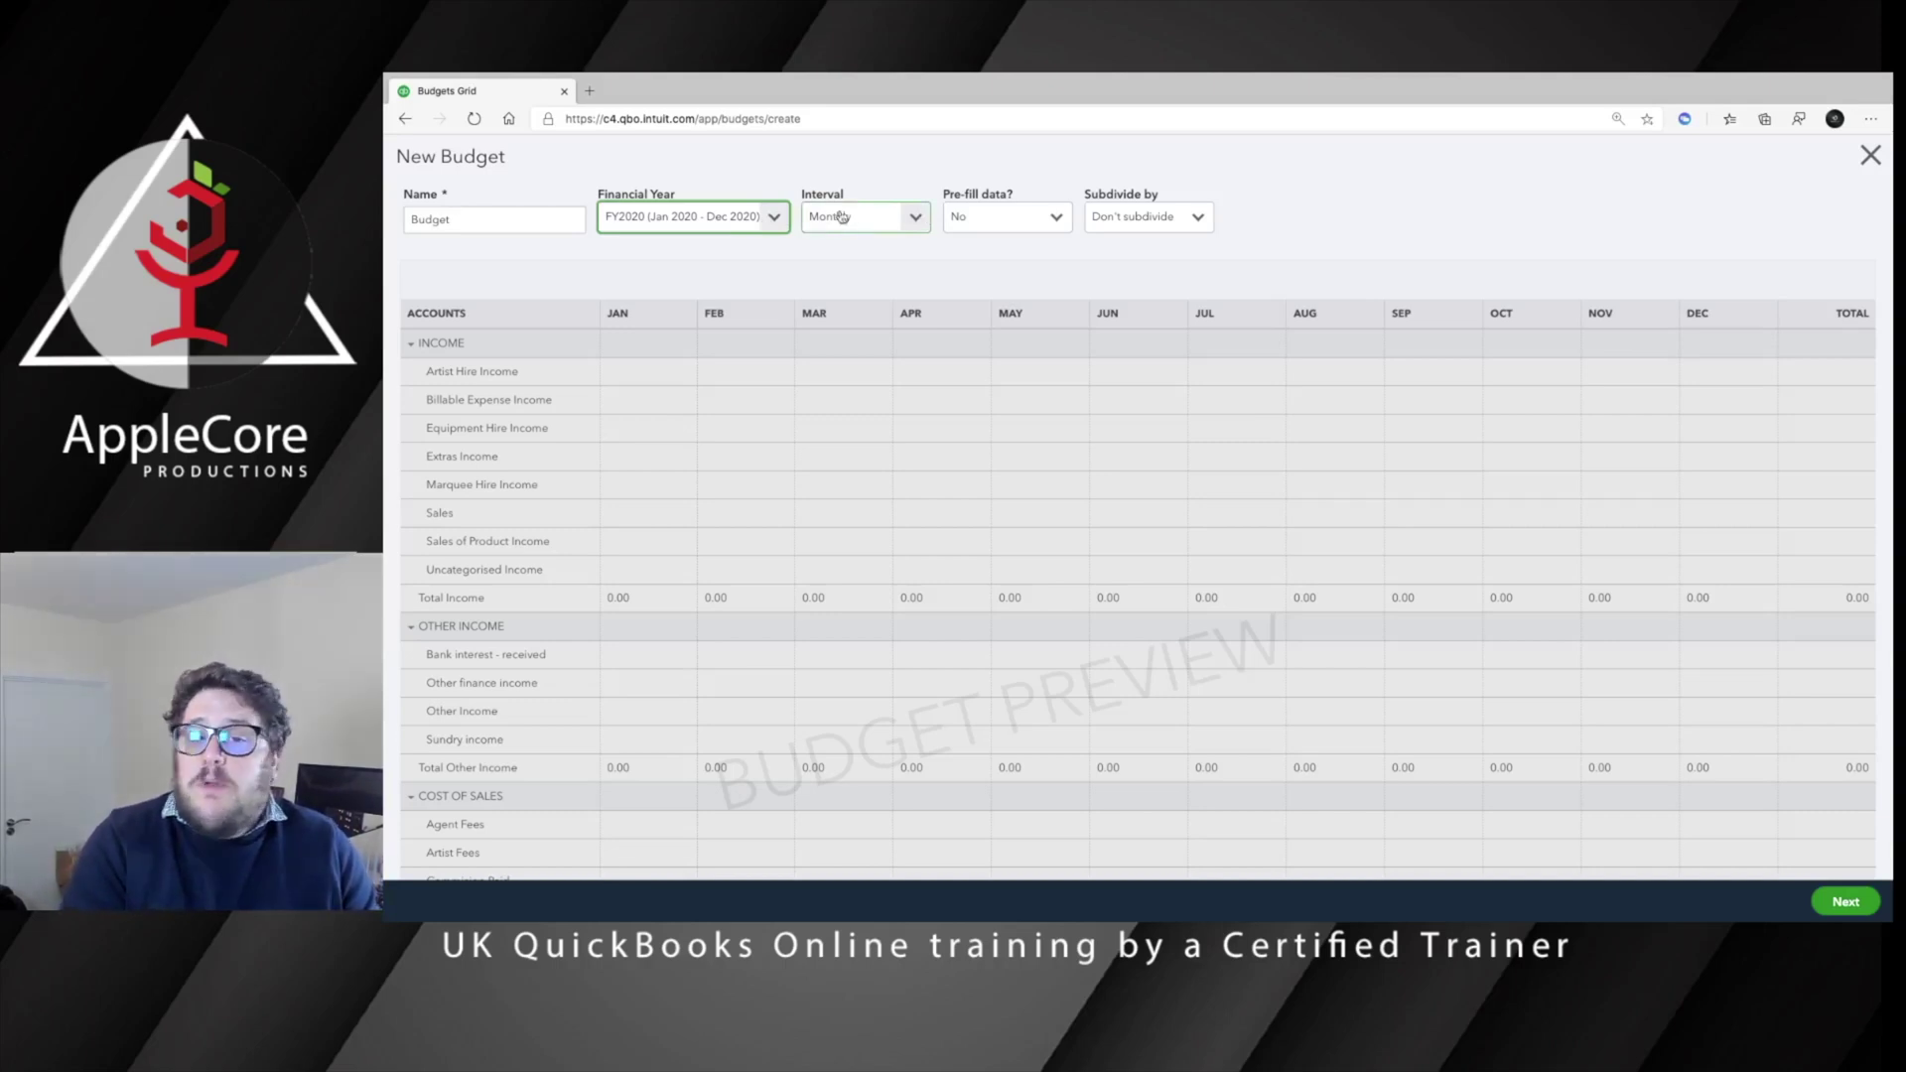
{"action": "left_click", "coordinate": [1061, 219]}
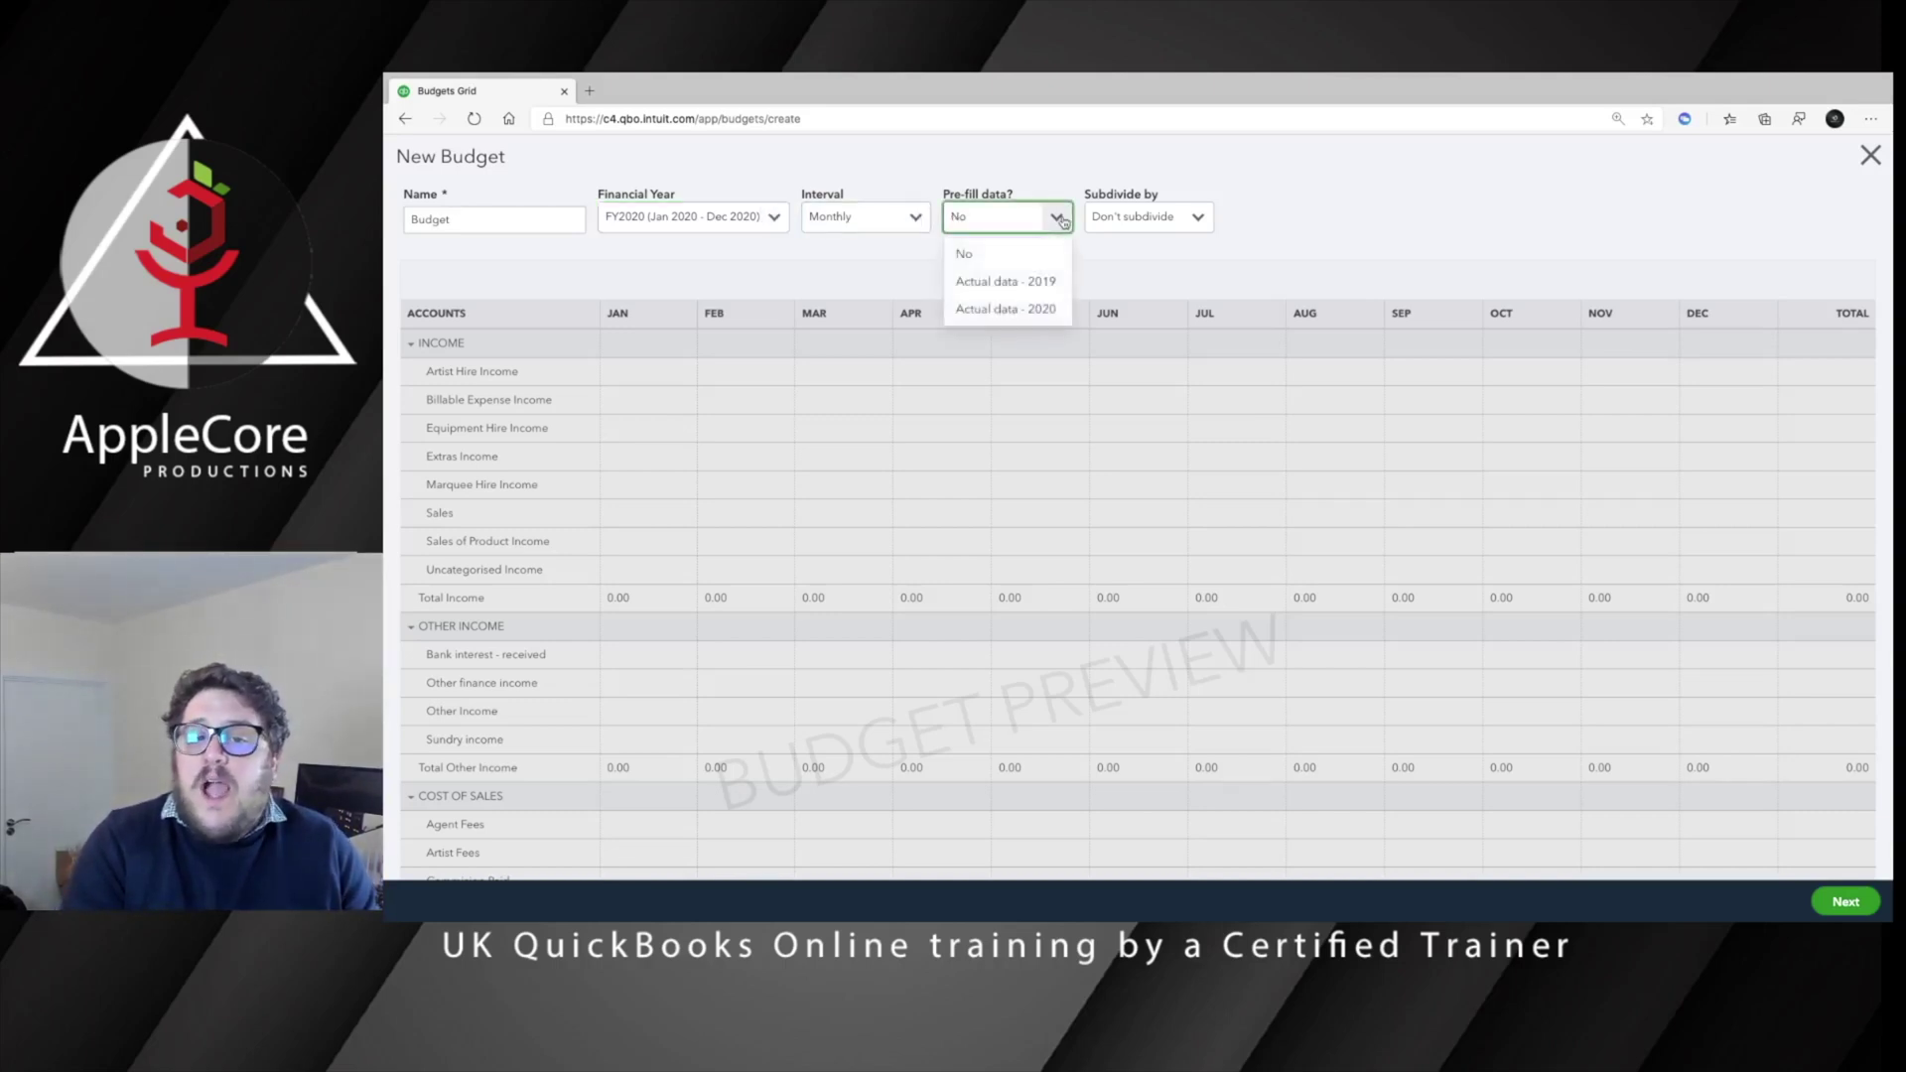
{"action": "left_click", "coordinate": [1020, 310]}
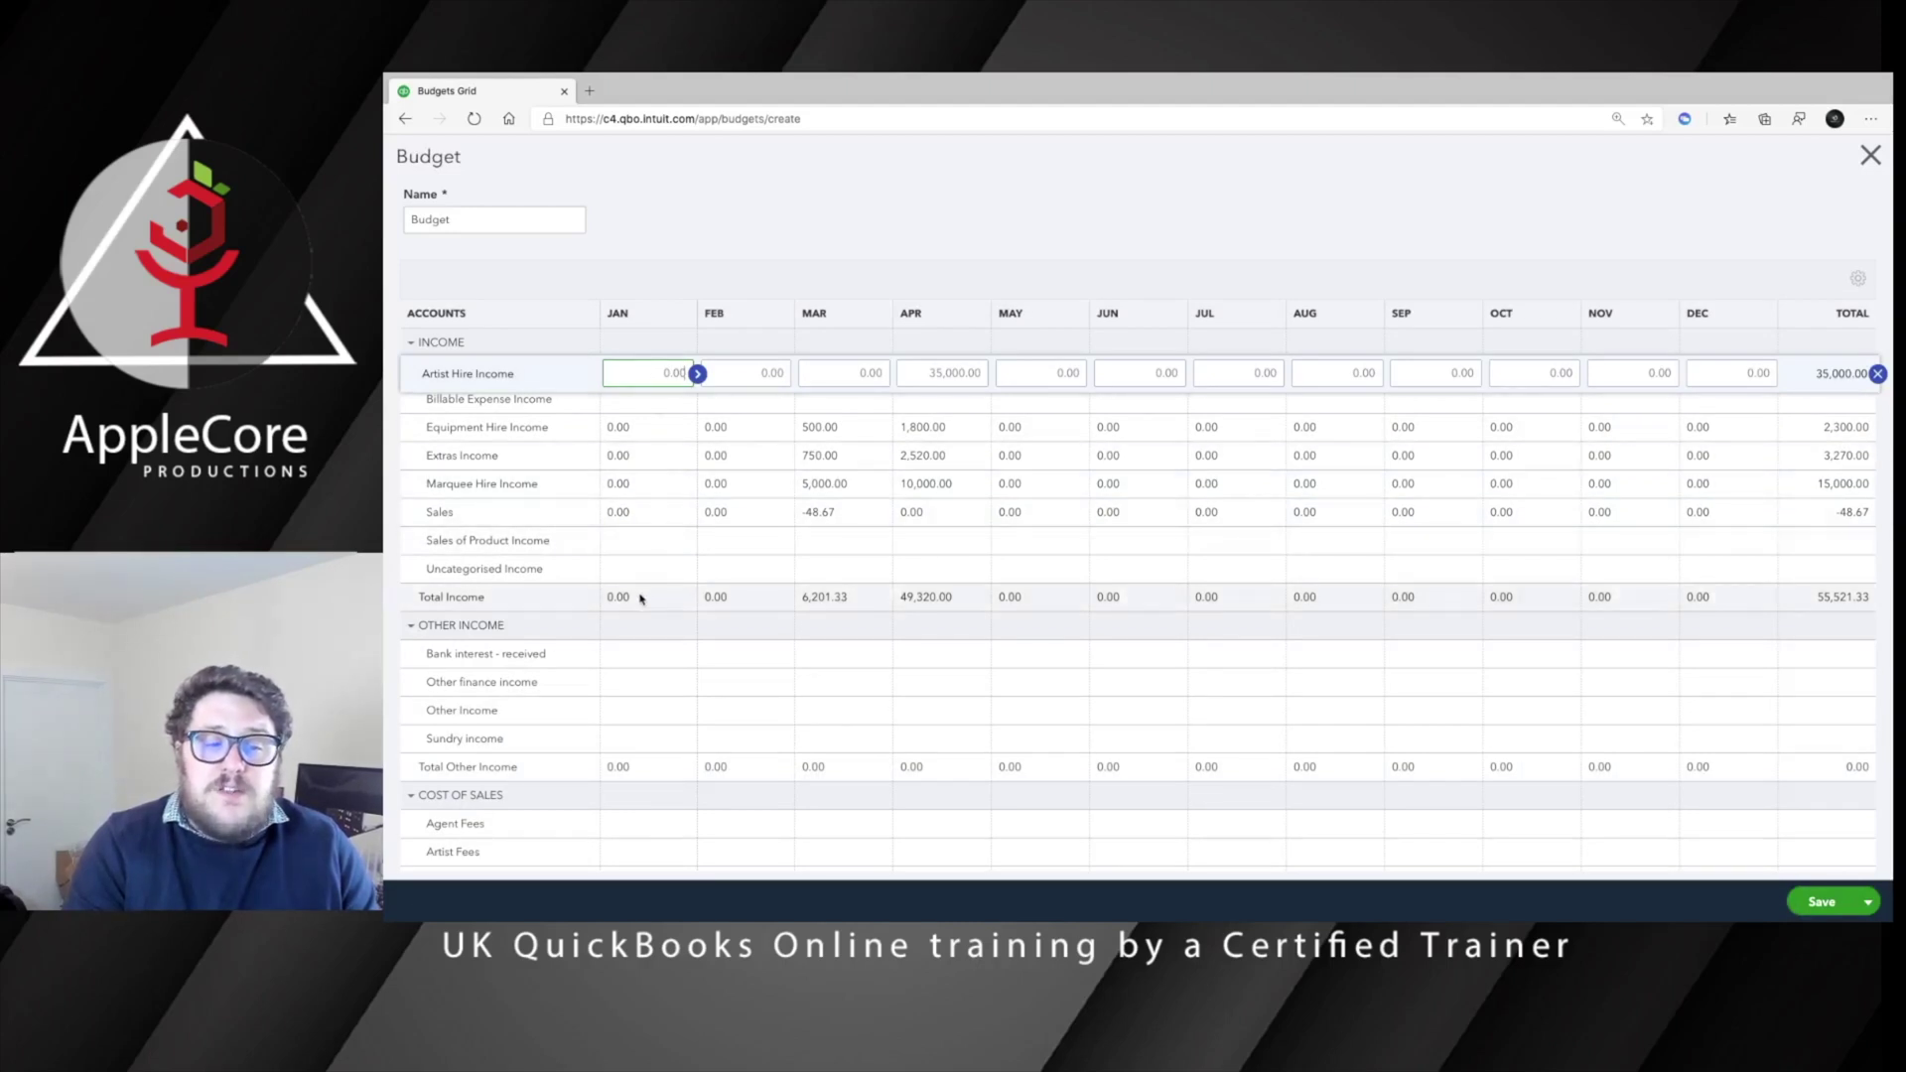
- In the budget's Expenses section, set Car Leasing to 110 for January and copy it across all remaining months
{"action": "scroll", "coordinate": [668, 685], "scroll_direction": "down", "scroll_amount": 2}
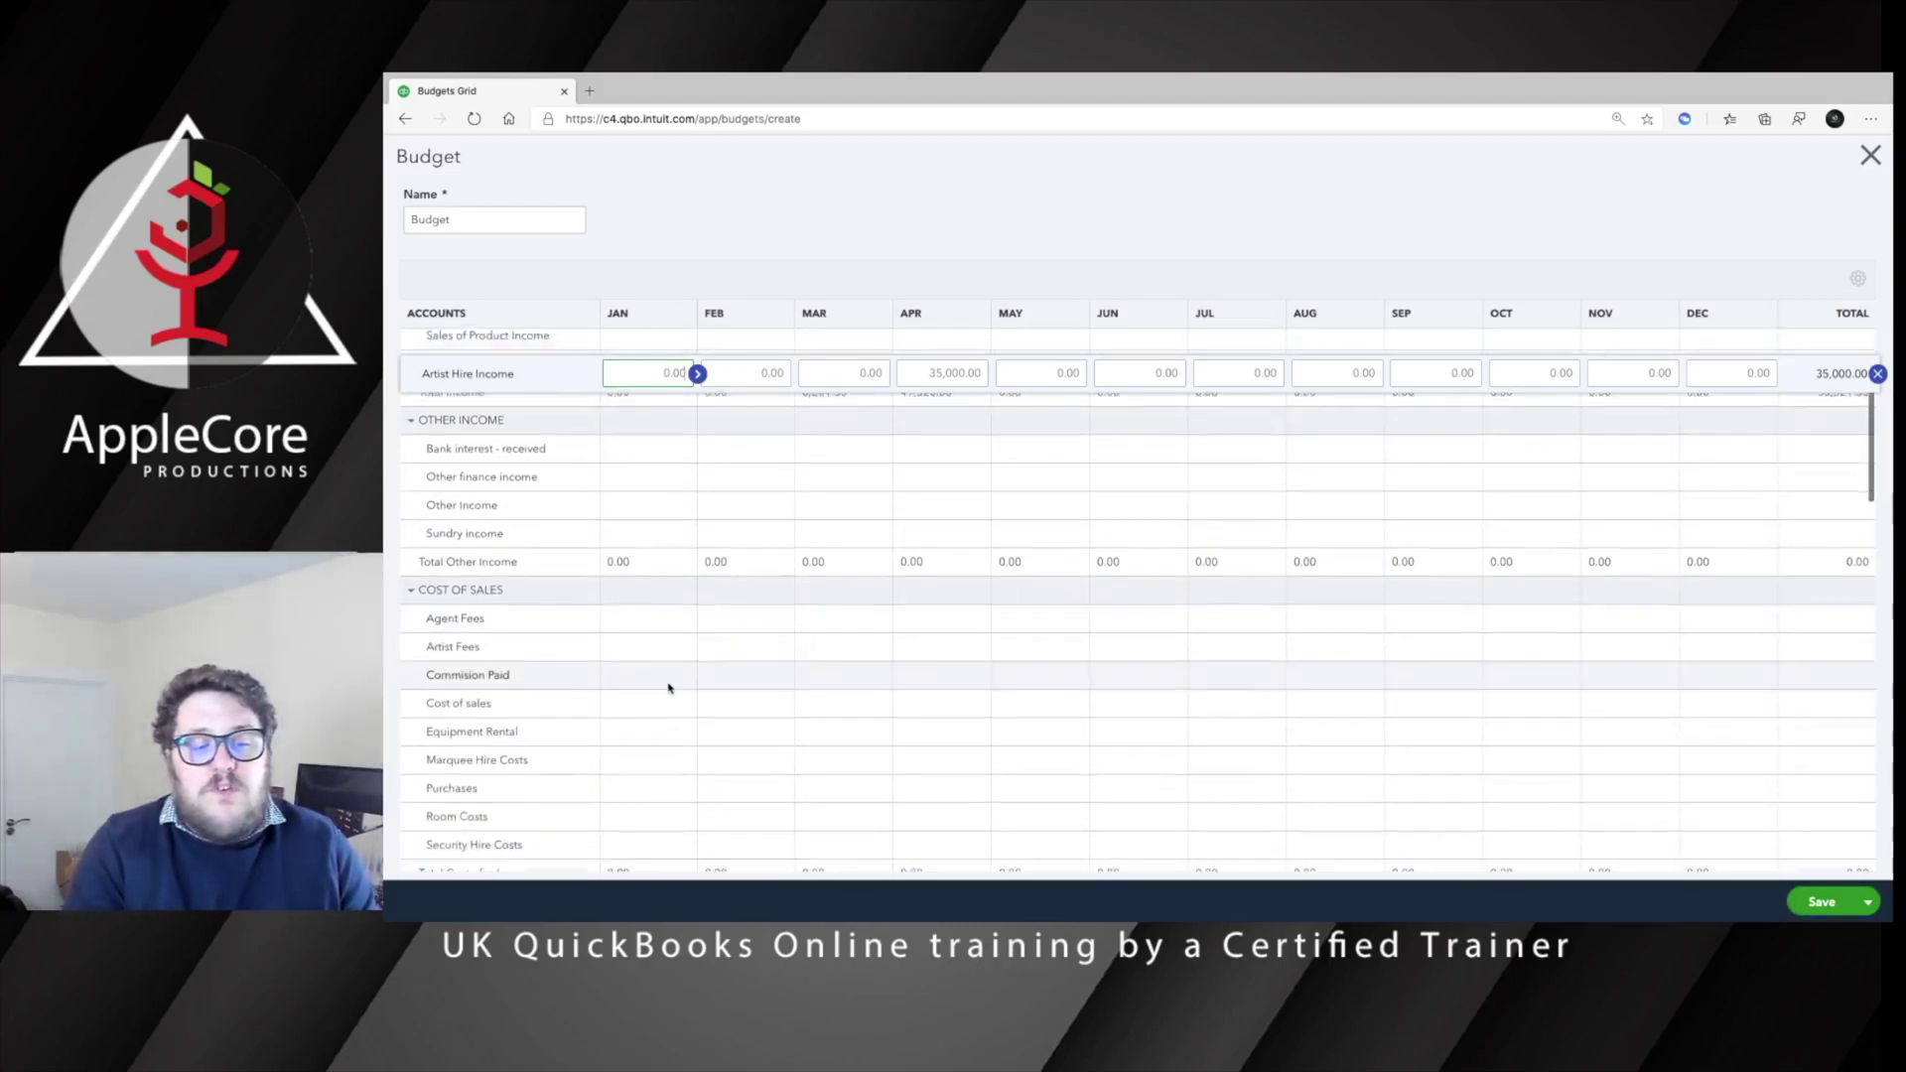
{"action": "left_click", "coordinate": [642, 631]}
{"action": "scroll", "coordinate": [678, 689], "scroll_direction": "down", "scroll_amount": 4}
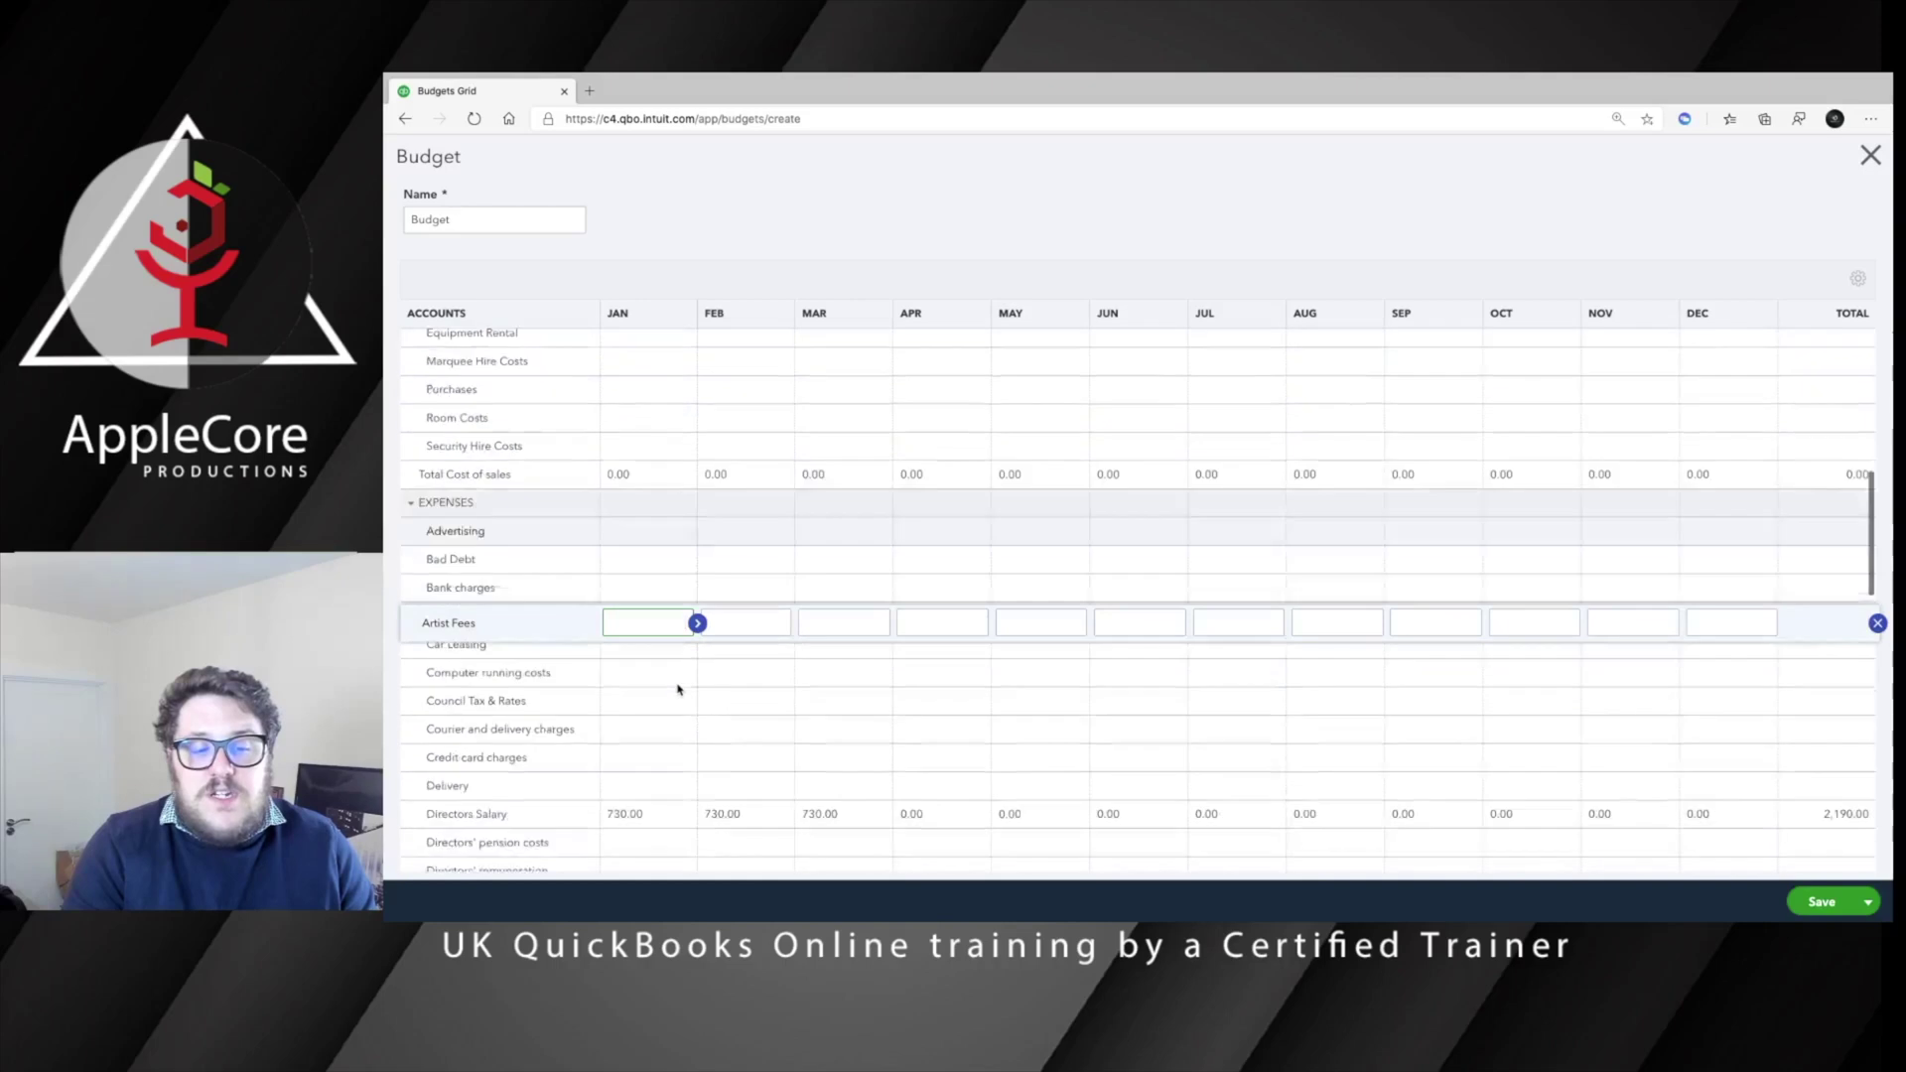
{"action": "scroll", "coordinate": [678, 689], "scroll_direction": "down", "scroll_amount": 1}
{"action": "left_click", "coordinate": [633, 511]}
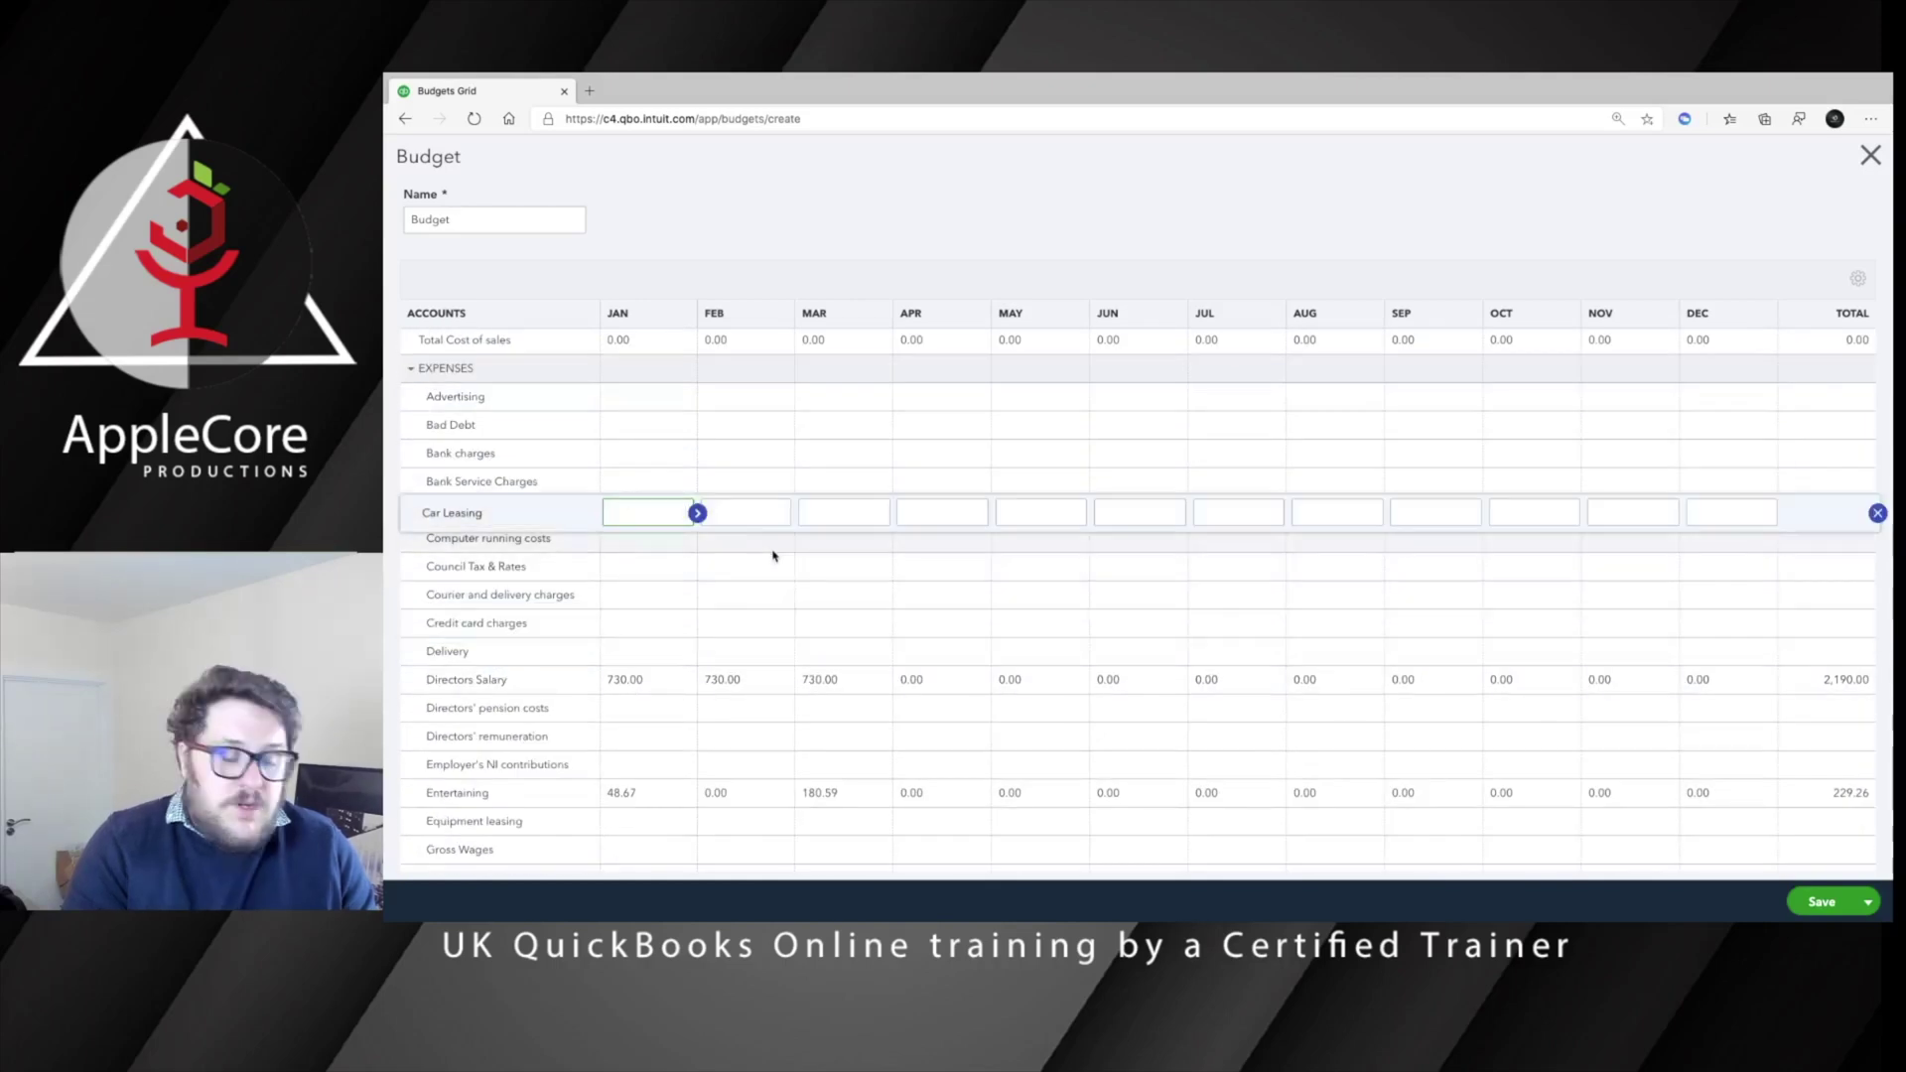
{"action": "type", "text": "1100"}
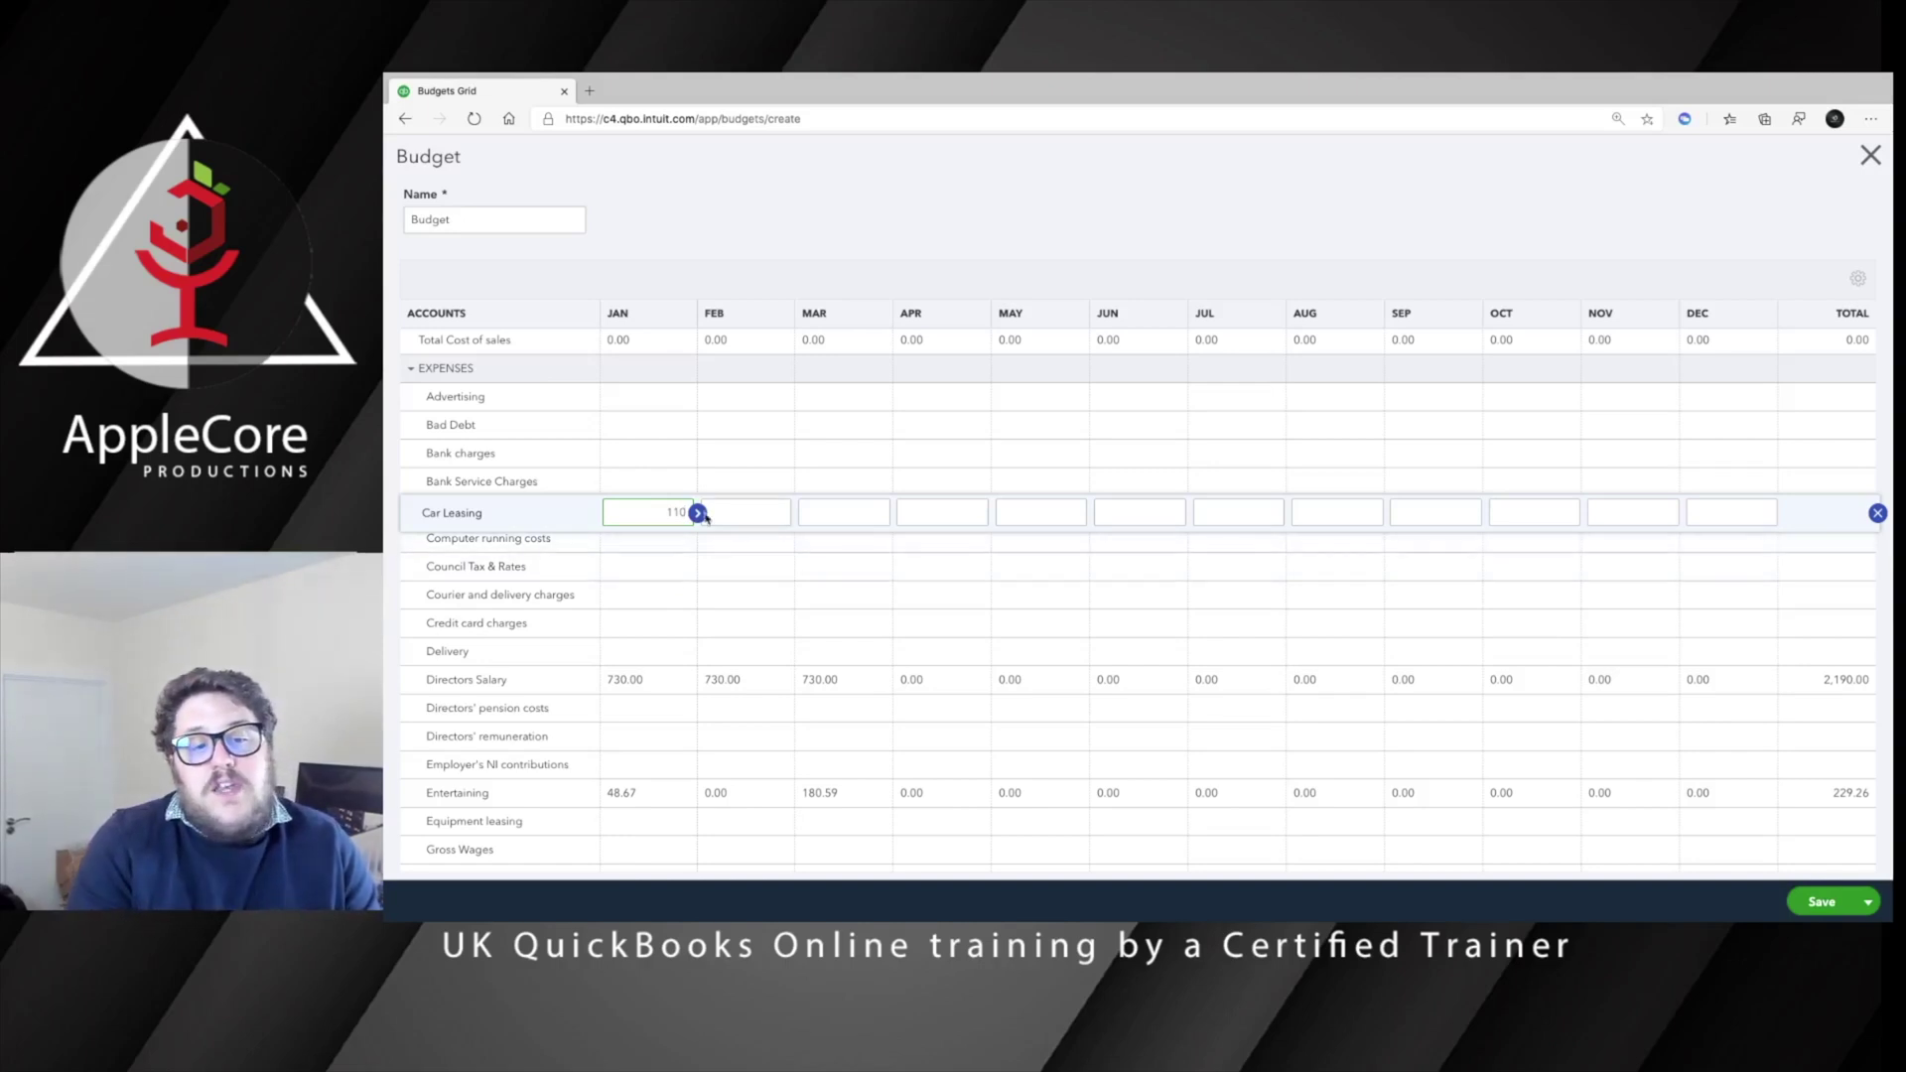
{"action": "left_click", "coordinate": [698, 512]}
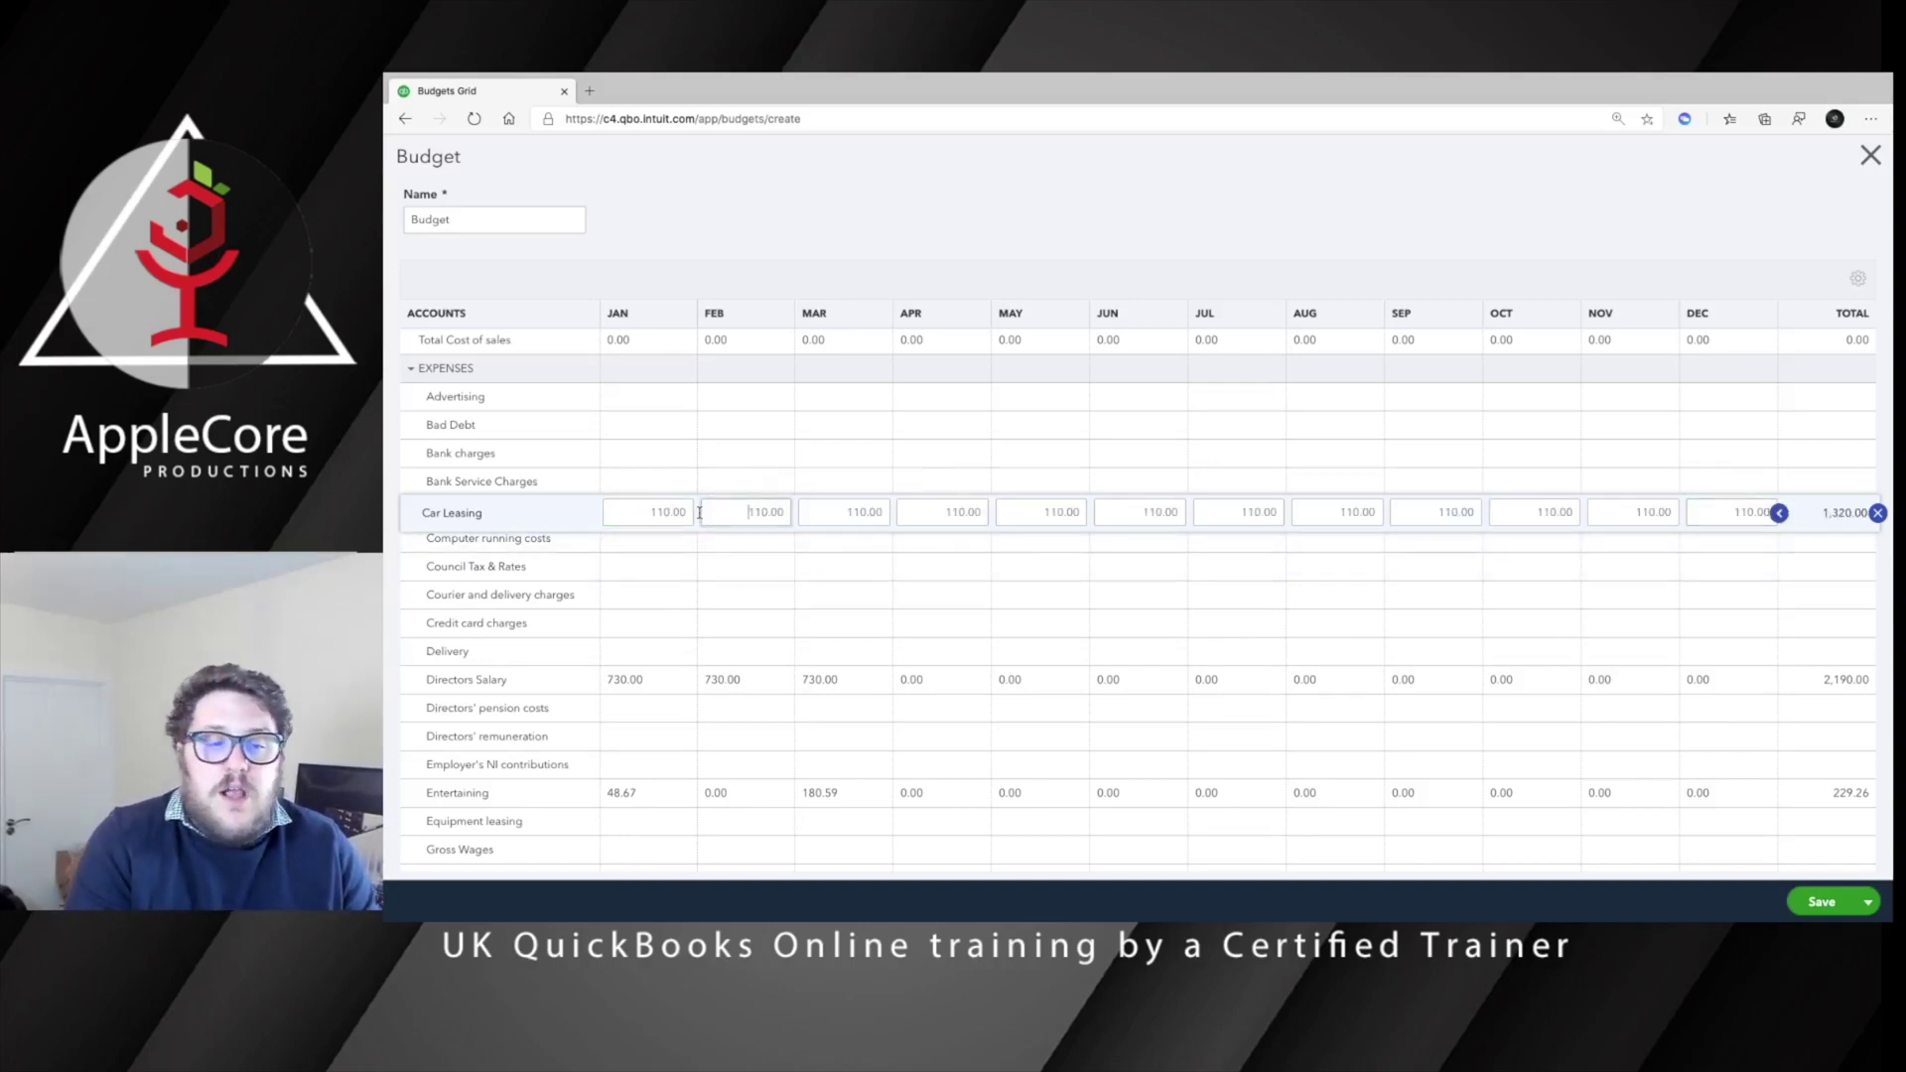
- Review the remaining expense rows, then save the budget and close it
{"action": "scroll", "coordinate": [1391, 549], "scroll_direction": "down", "scroll_amount": 1}
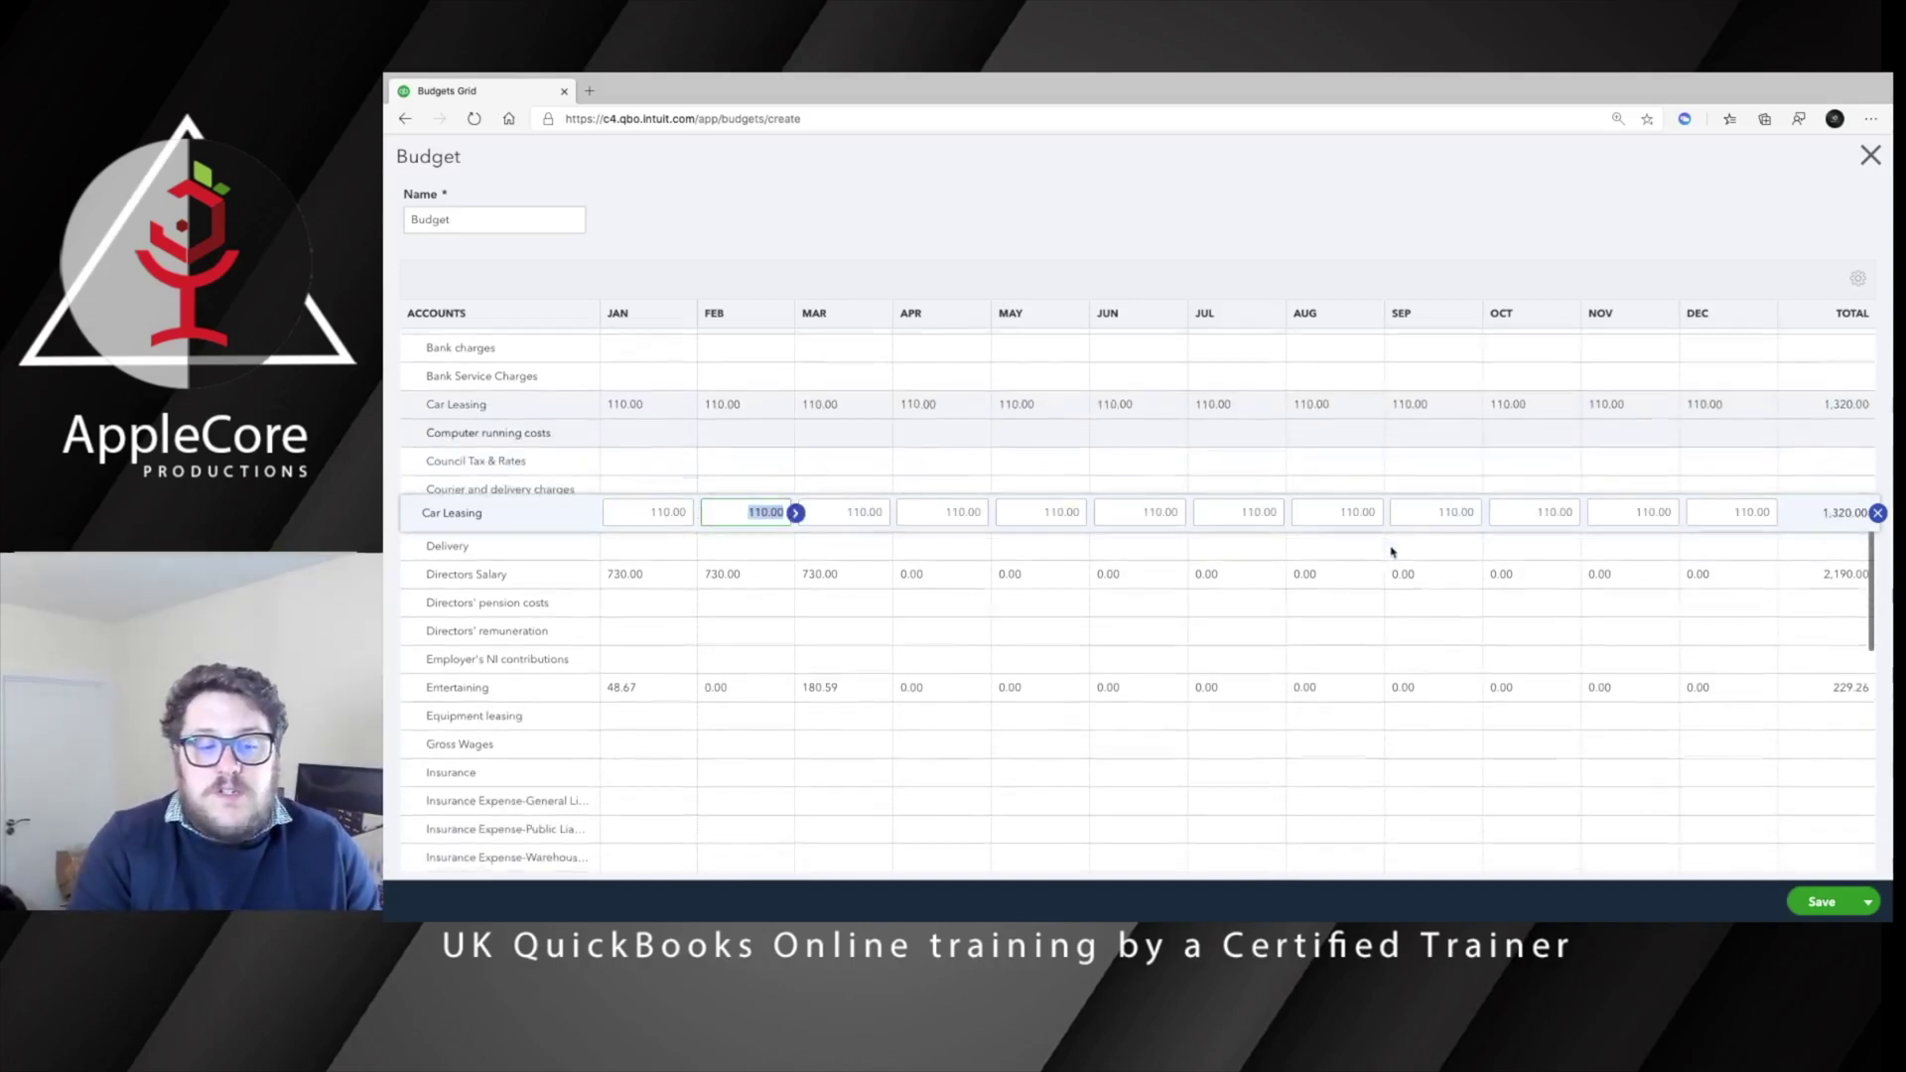
{"action": "scroll", "coordinate": [1391, 552], "scroll_direction": "down", "scroll_amount": 2}
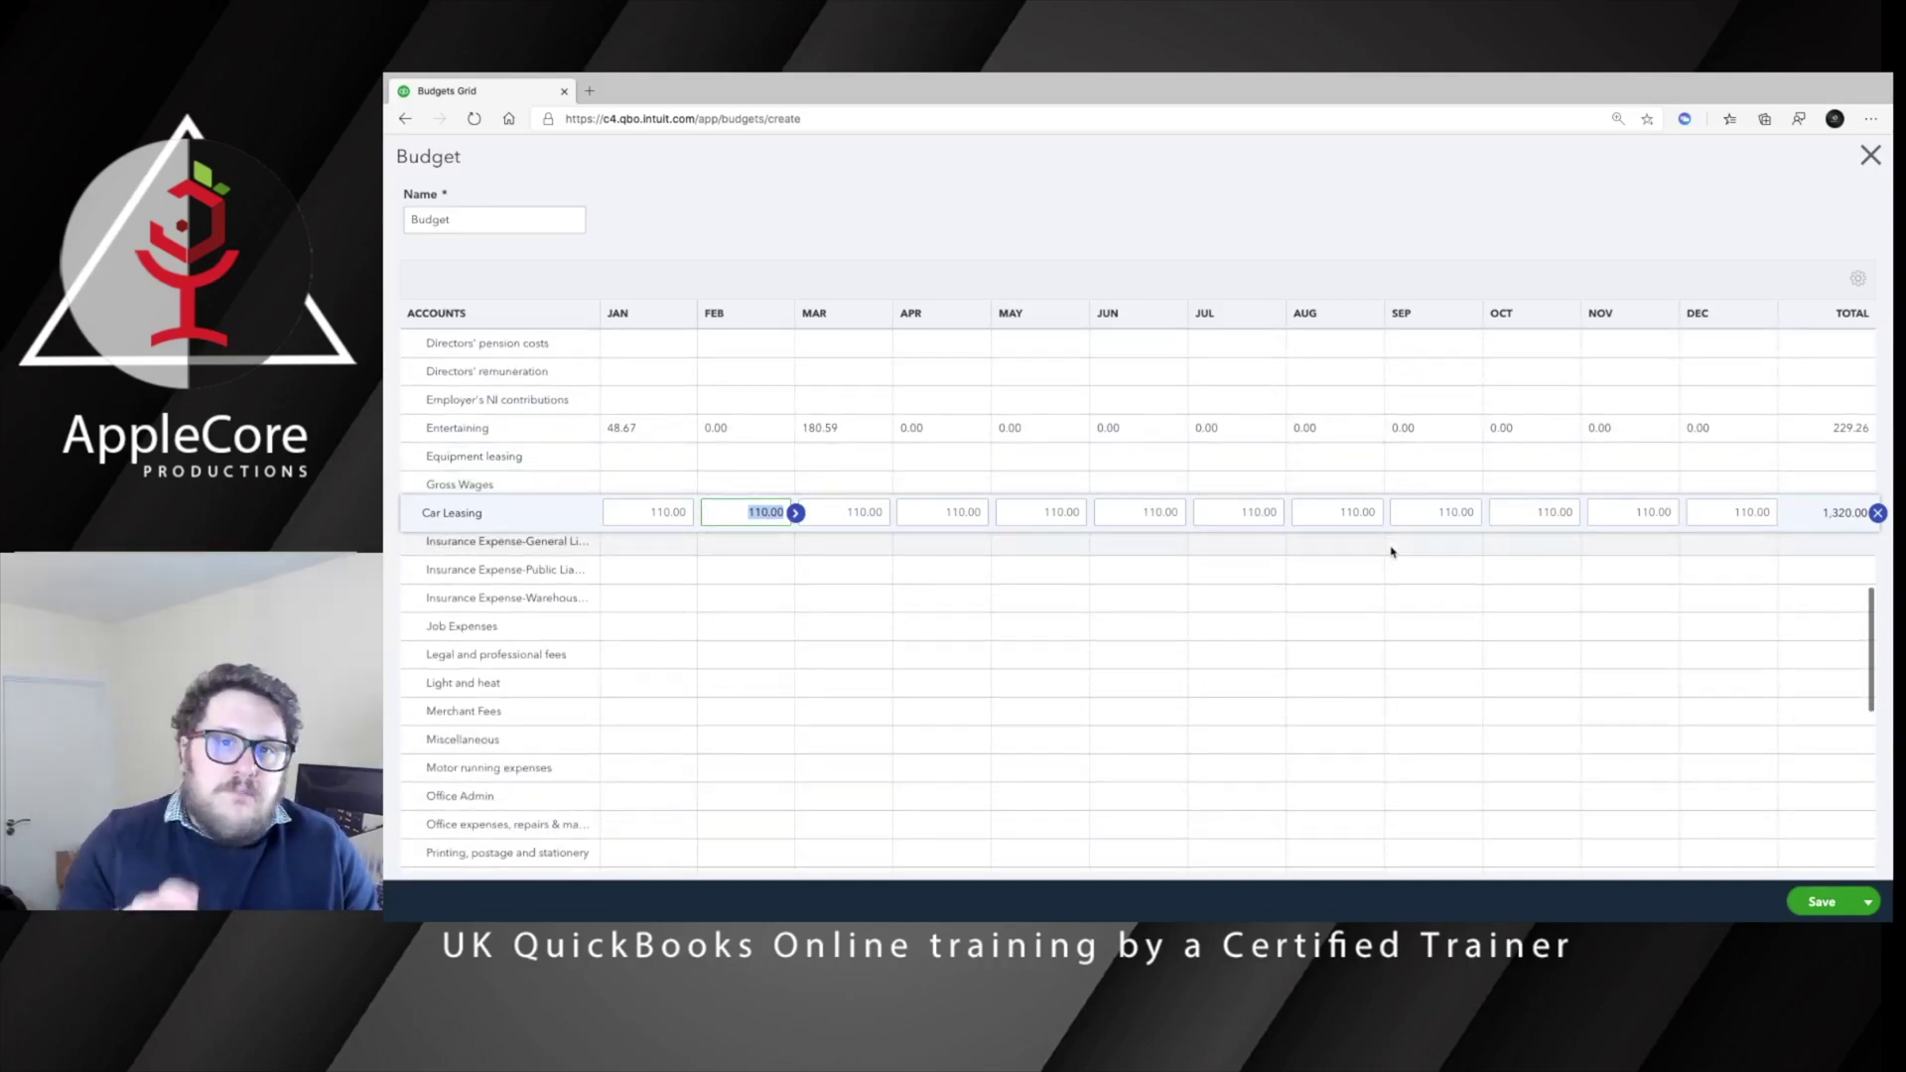
{"action": "scroll", "coordinate": [1400, 551], "scroll_direction": "down", "scroll_amount": 2}
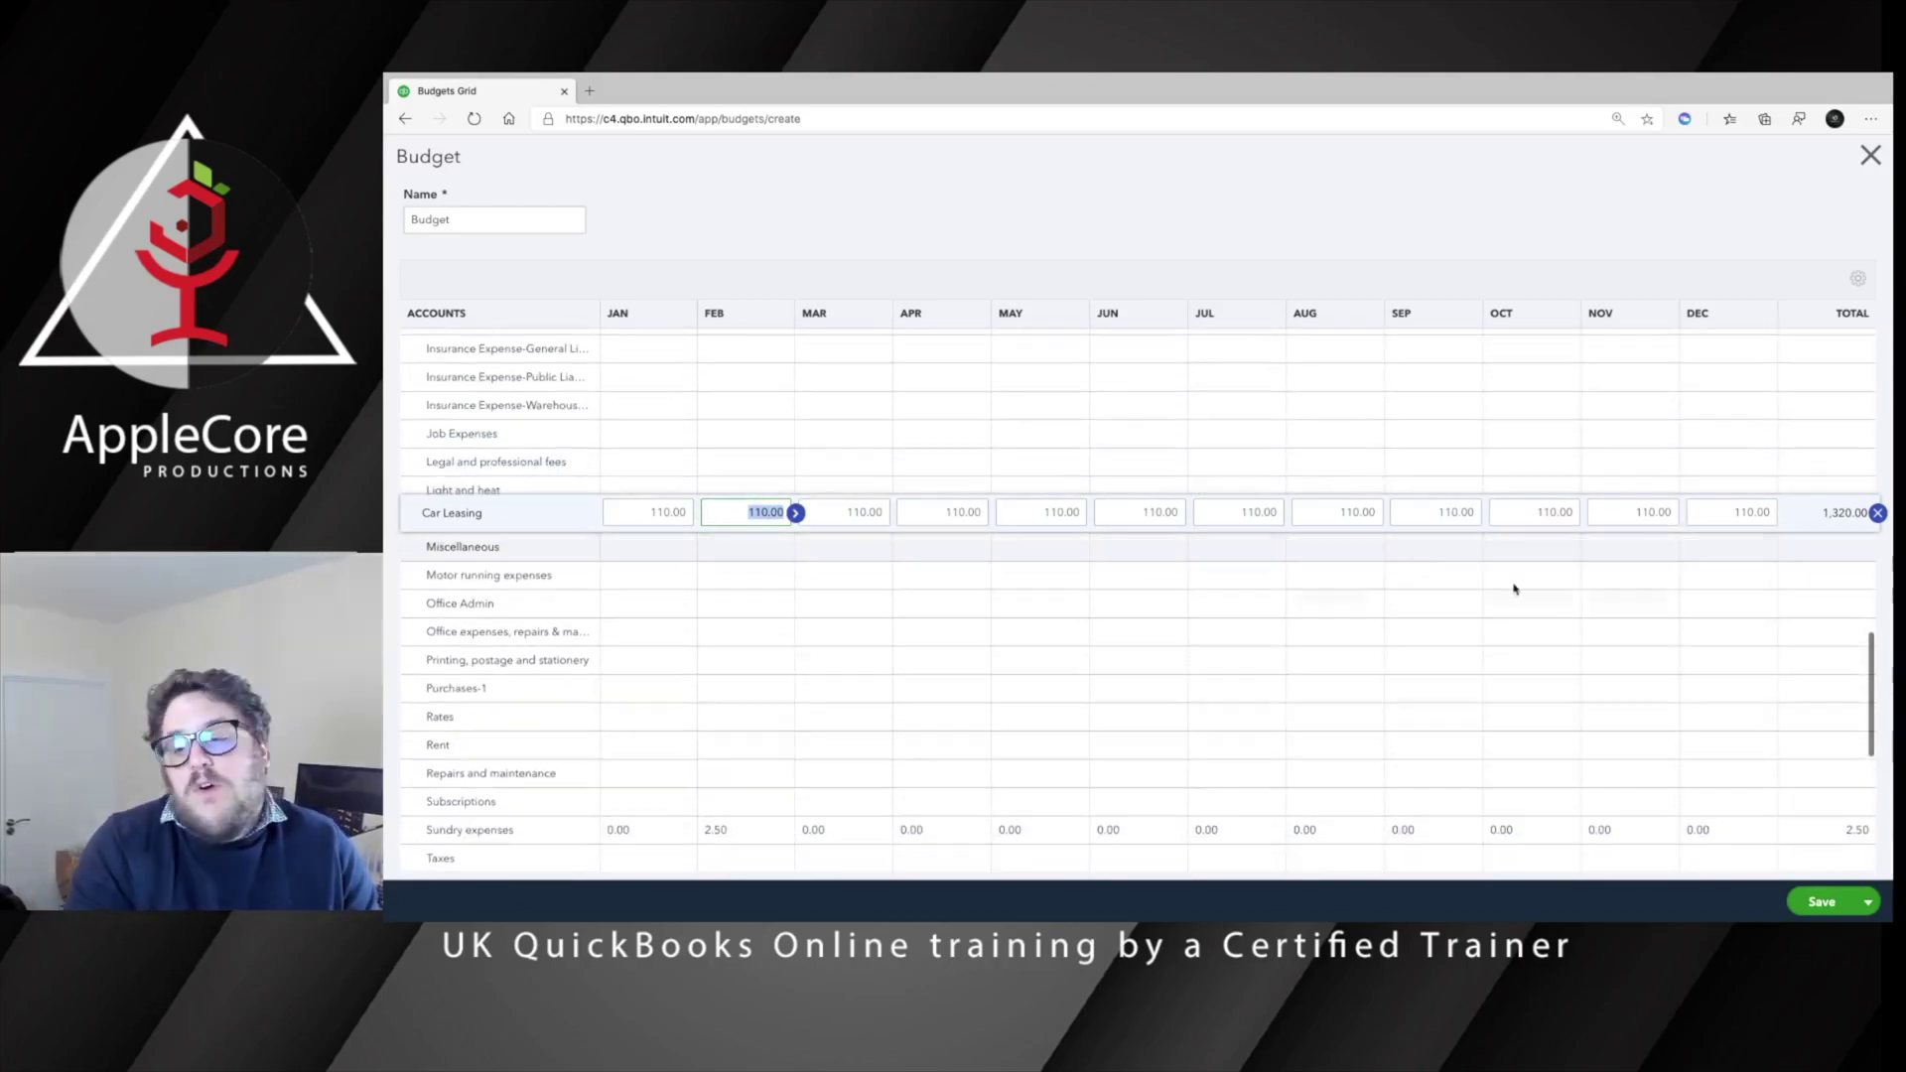
{"action": "scroll", "coordinate": [1550, 687], "scroll_direction": "down", "scroll_amount": 3}
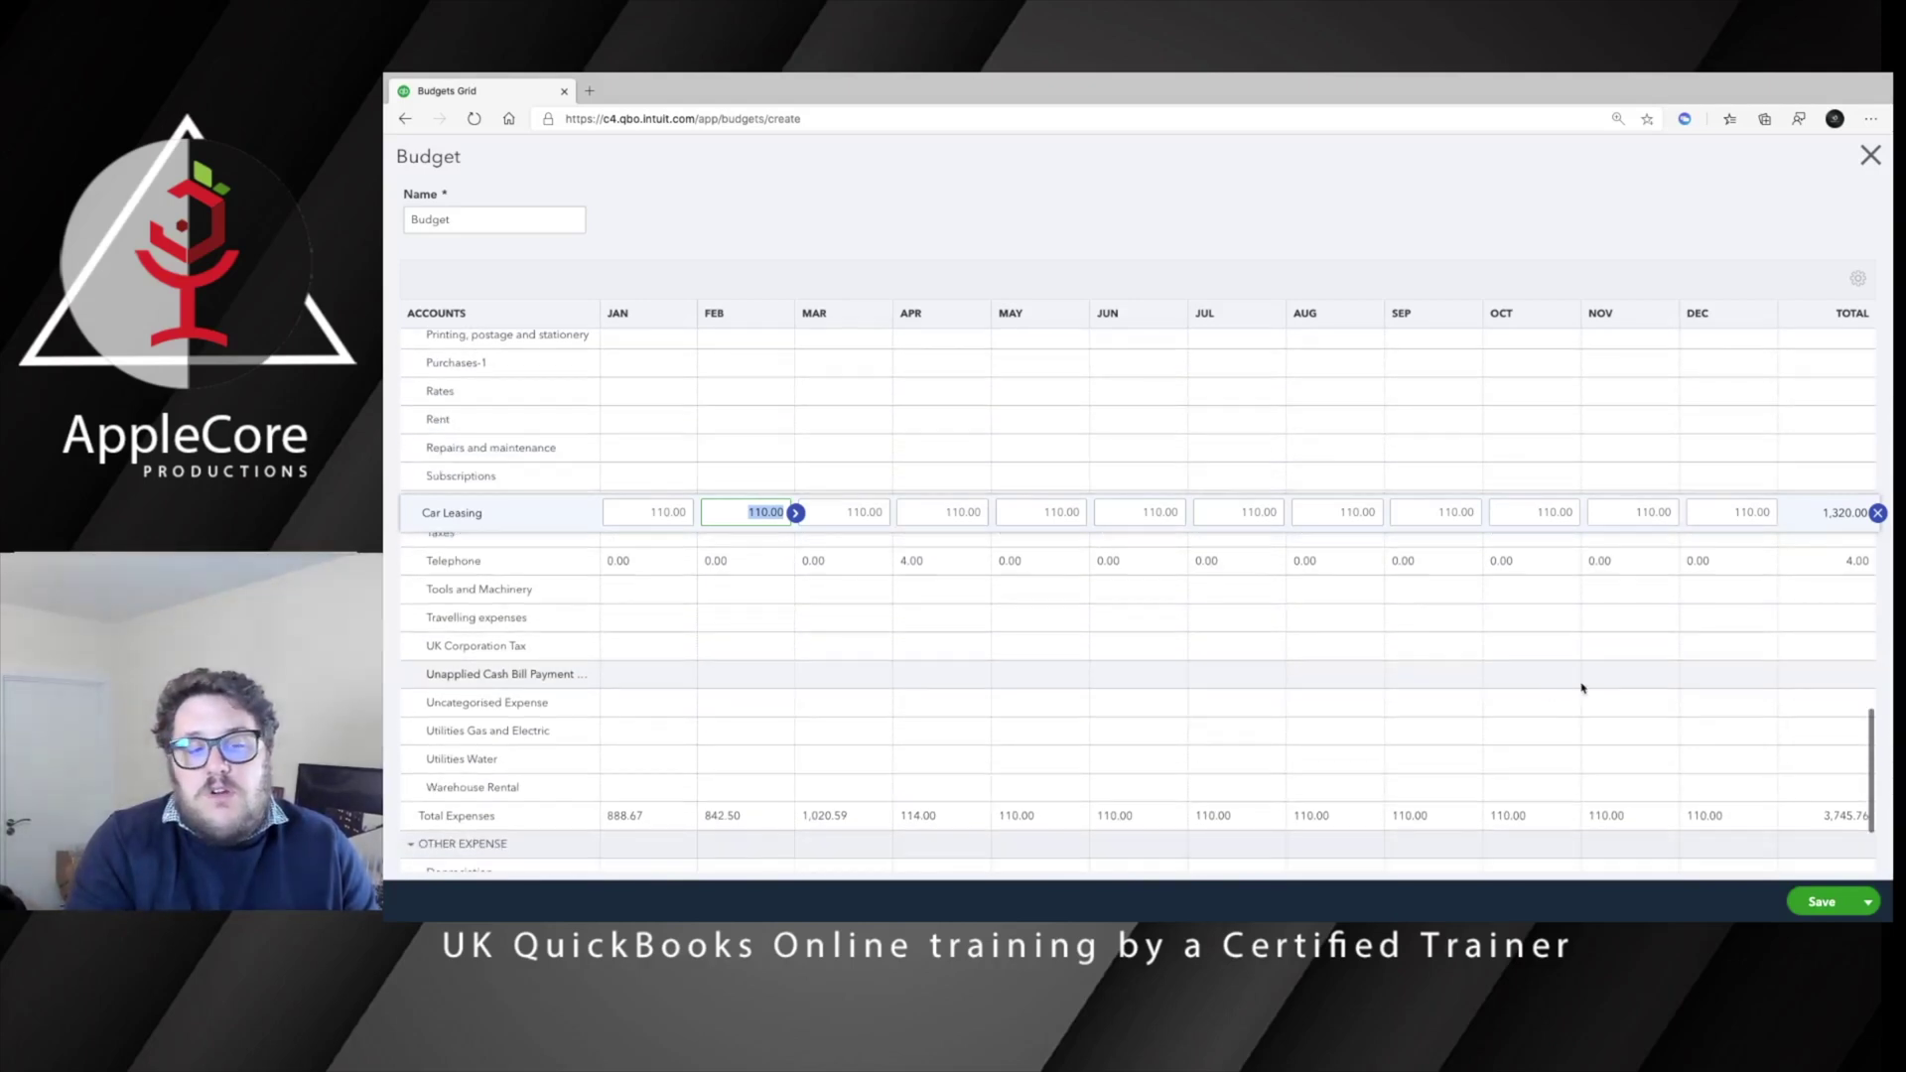
{"action": "left_click", "coordinate": [1832, 900]}
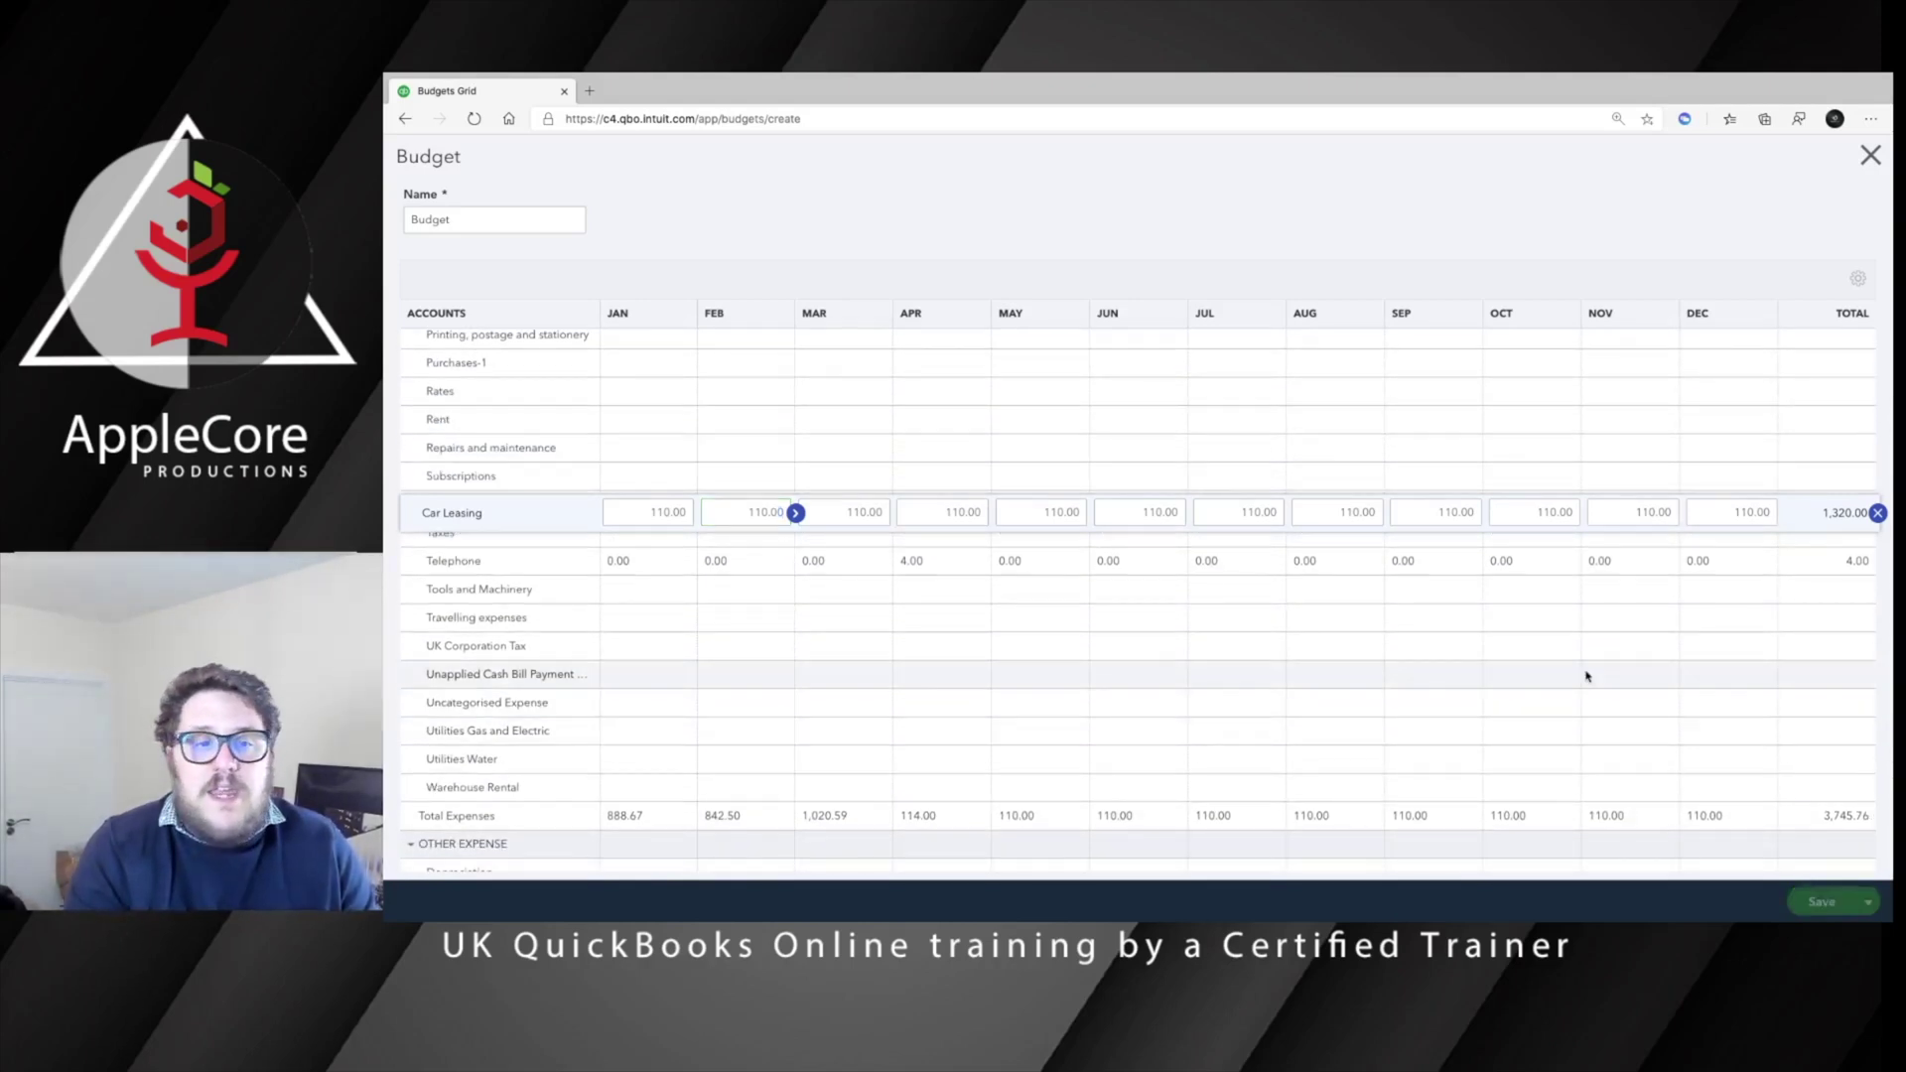
{"action": "left_click", "coordinate": [1871, 155]}
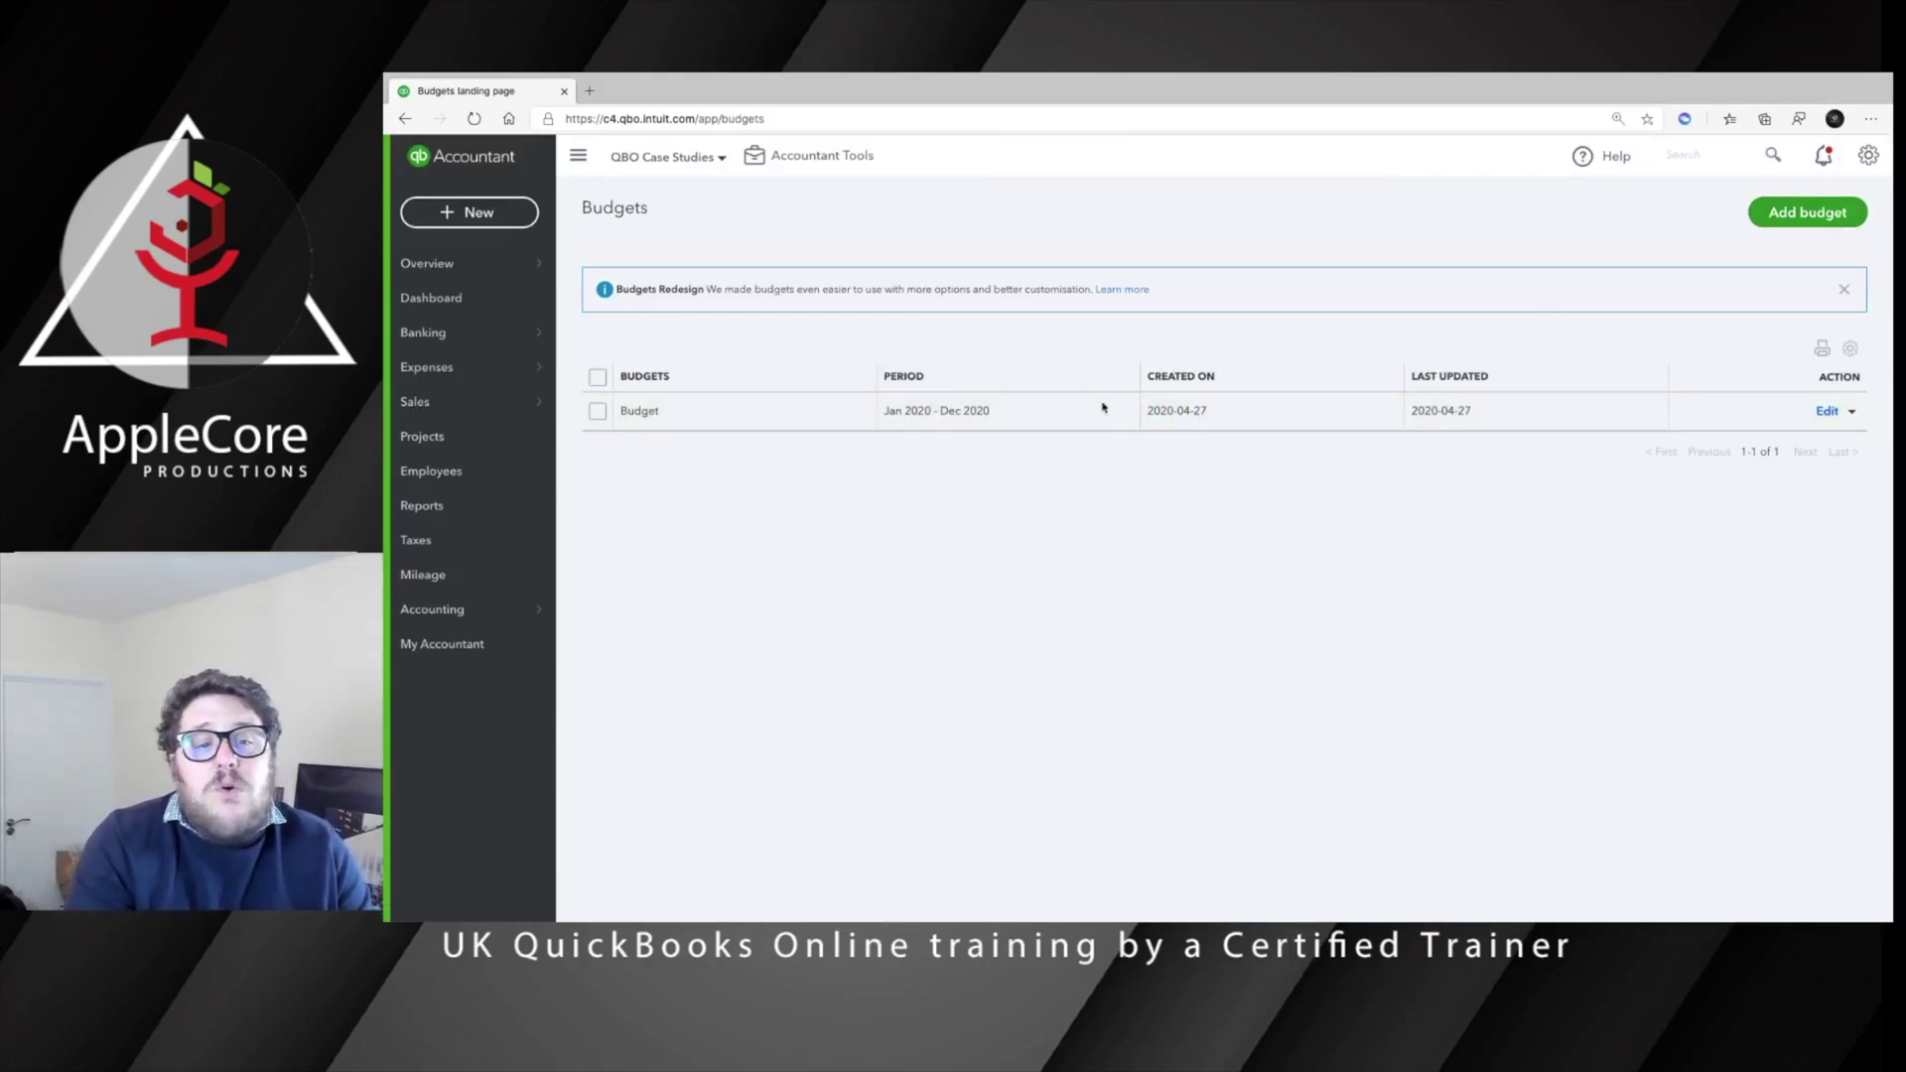
- Run the Budgets vs. Actuals report for the new budget and examine its monthly comparison columns
{"action": "left_click", "coordinate": [1850, 411]}
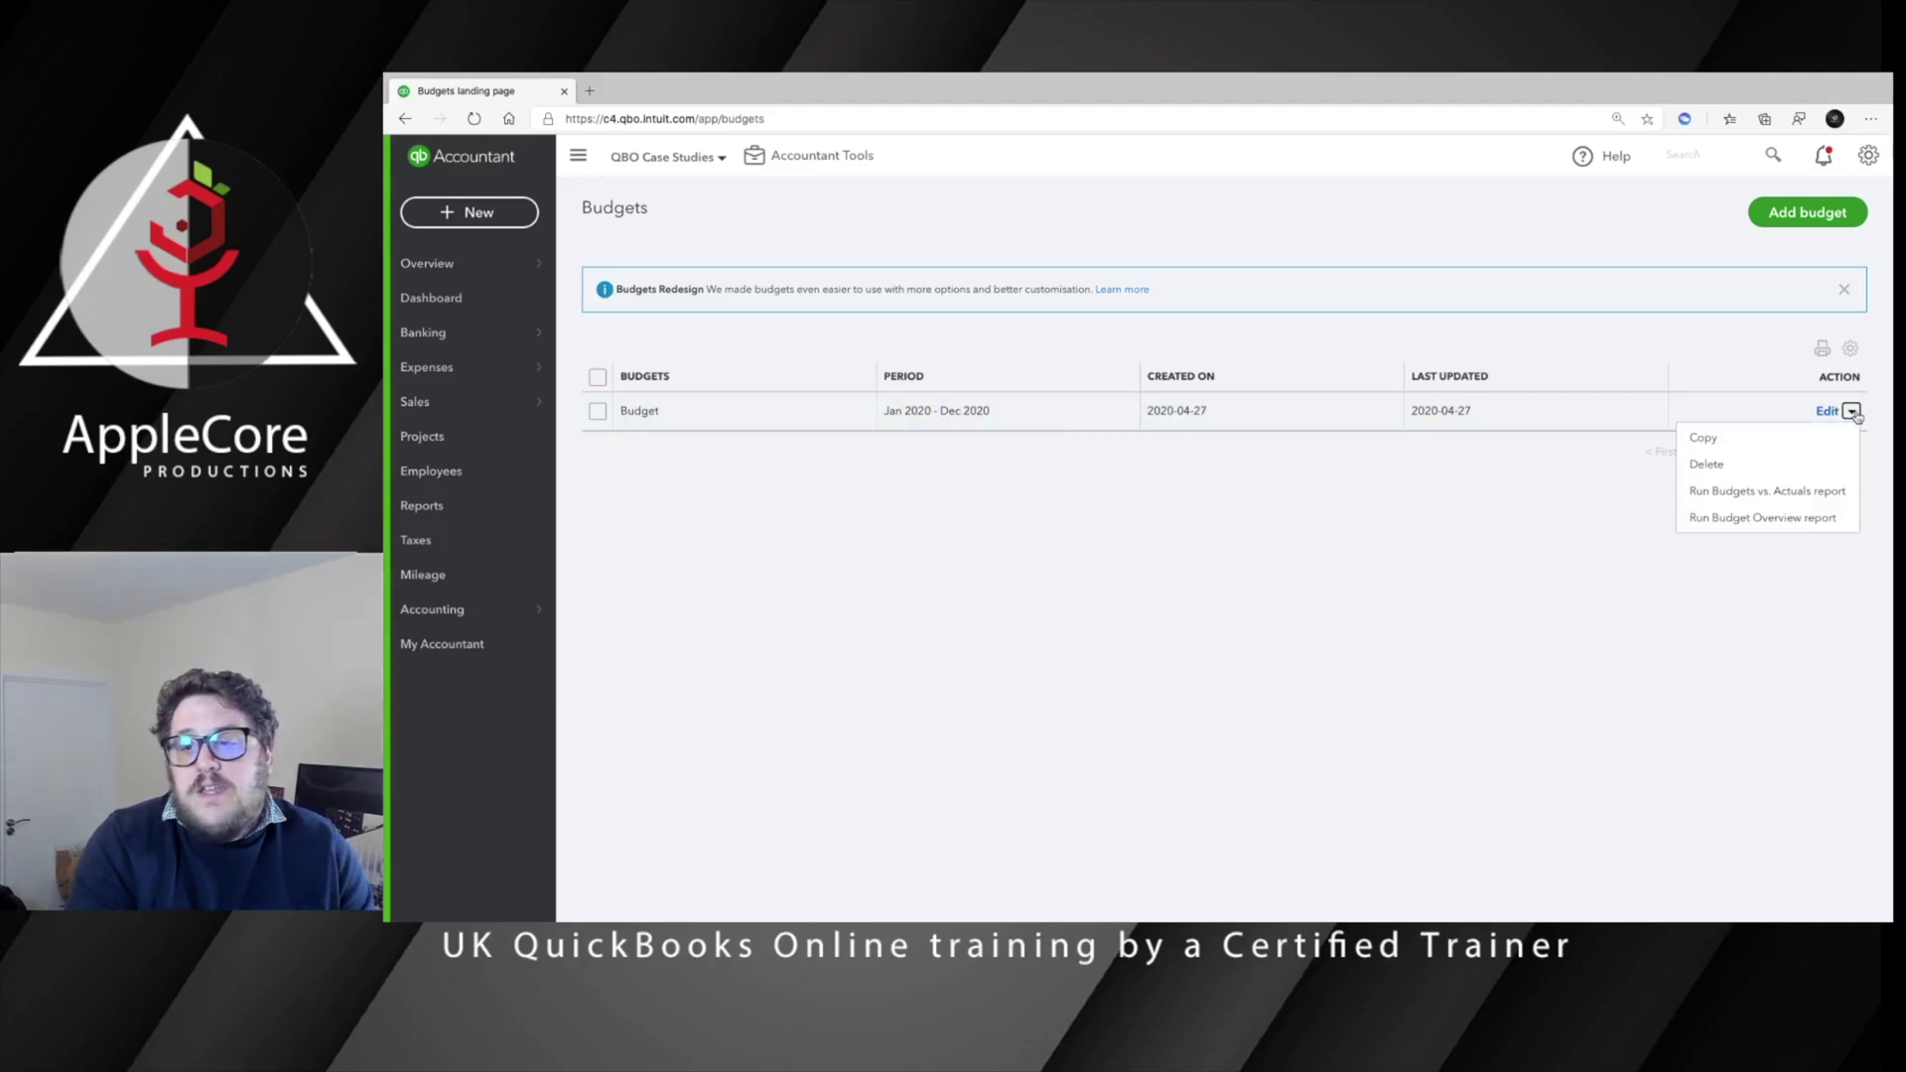
{"action": "left_click", "coordinate": [1798, 496]}
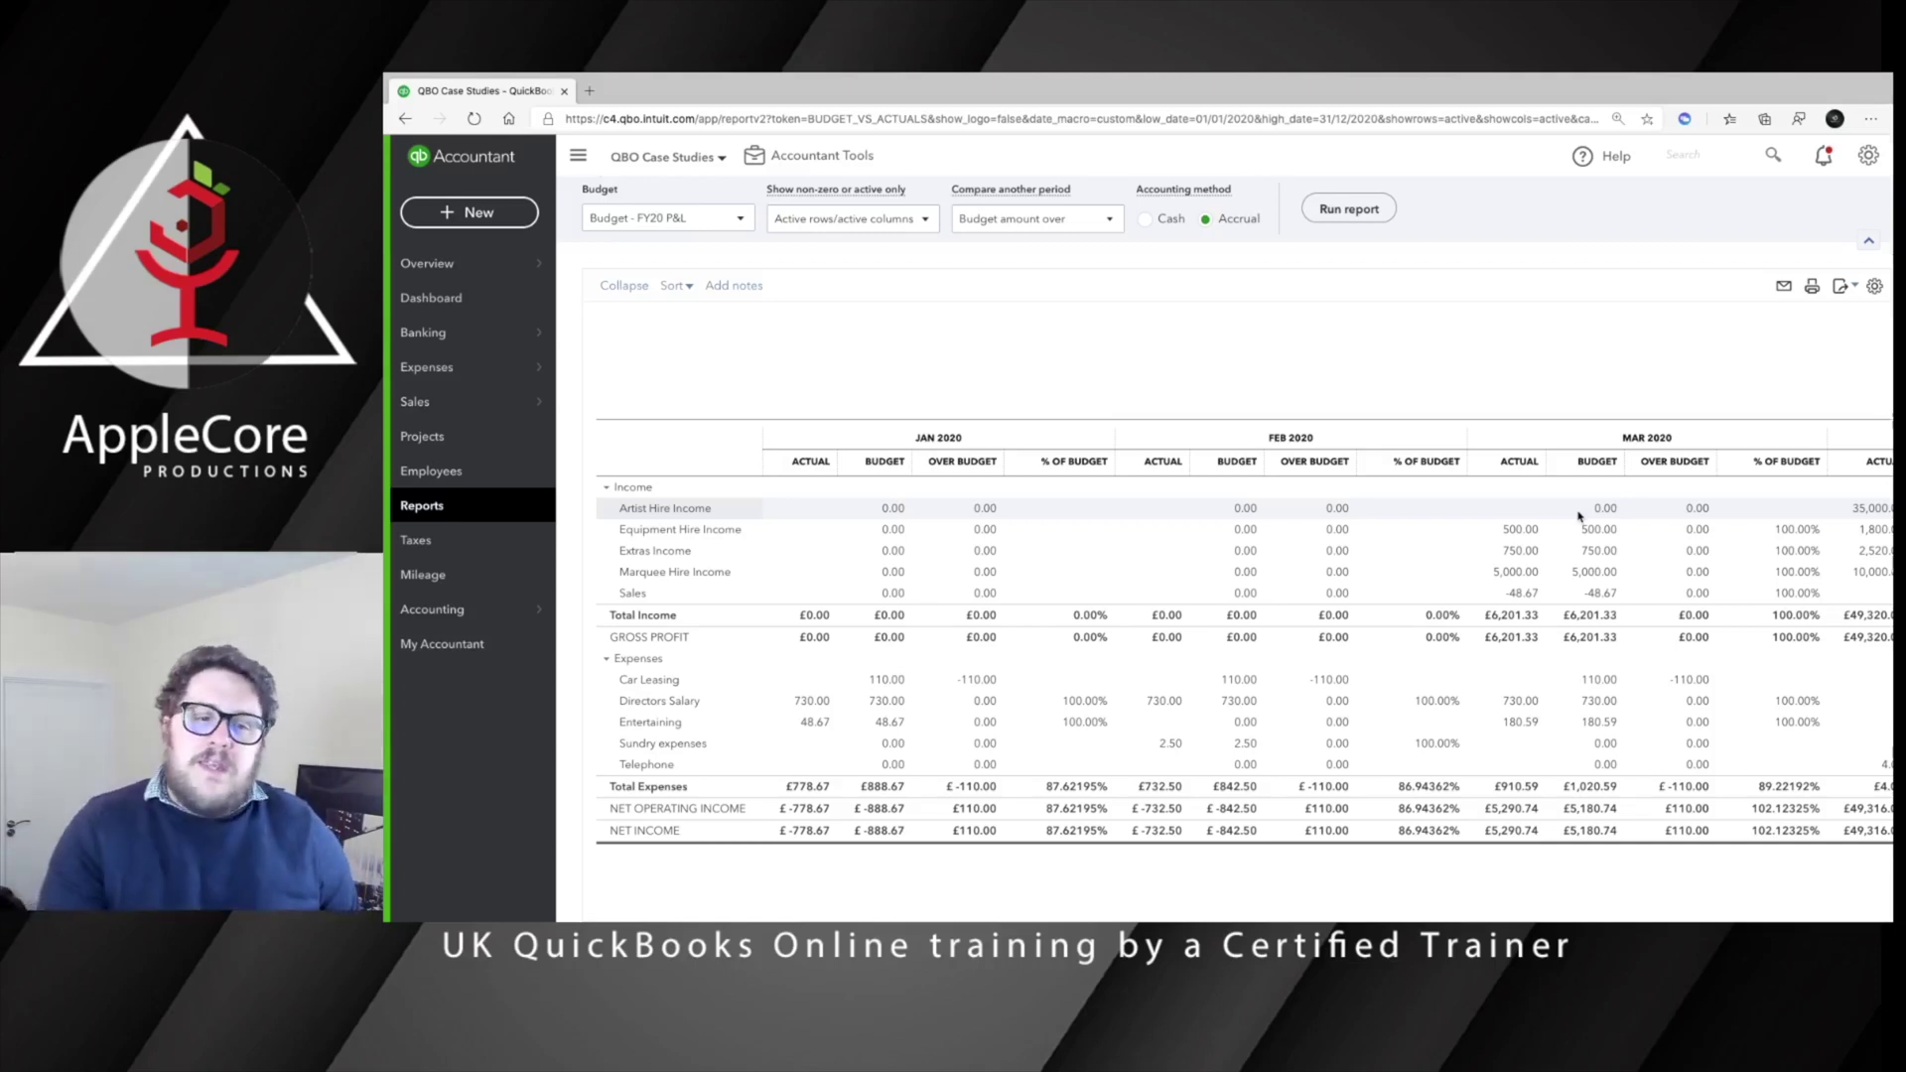
{"action": "scroll", "coordinate": [1578, 516], "scroll_direction": "up", "scroll_amount": 3}
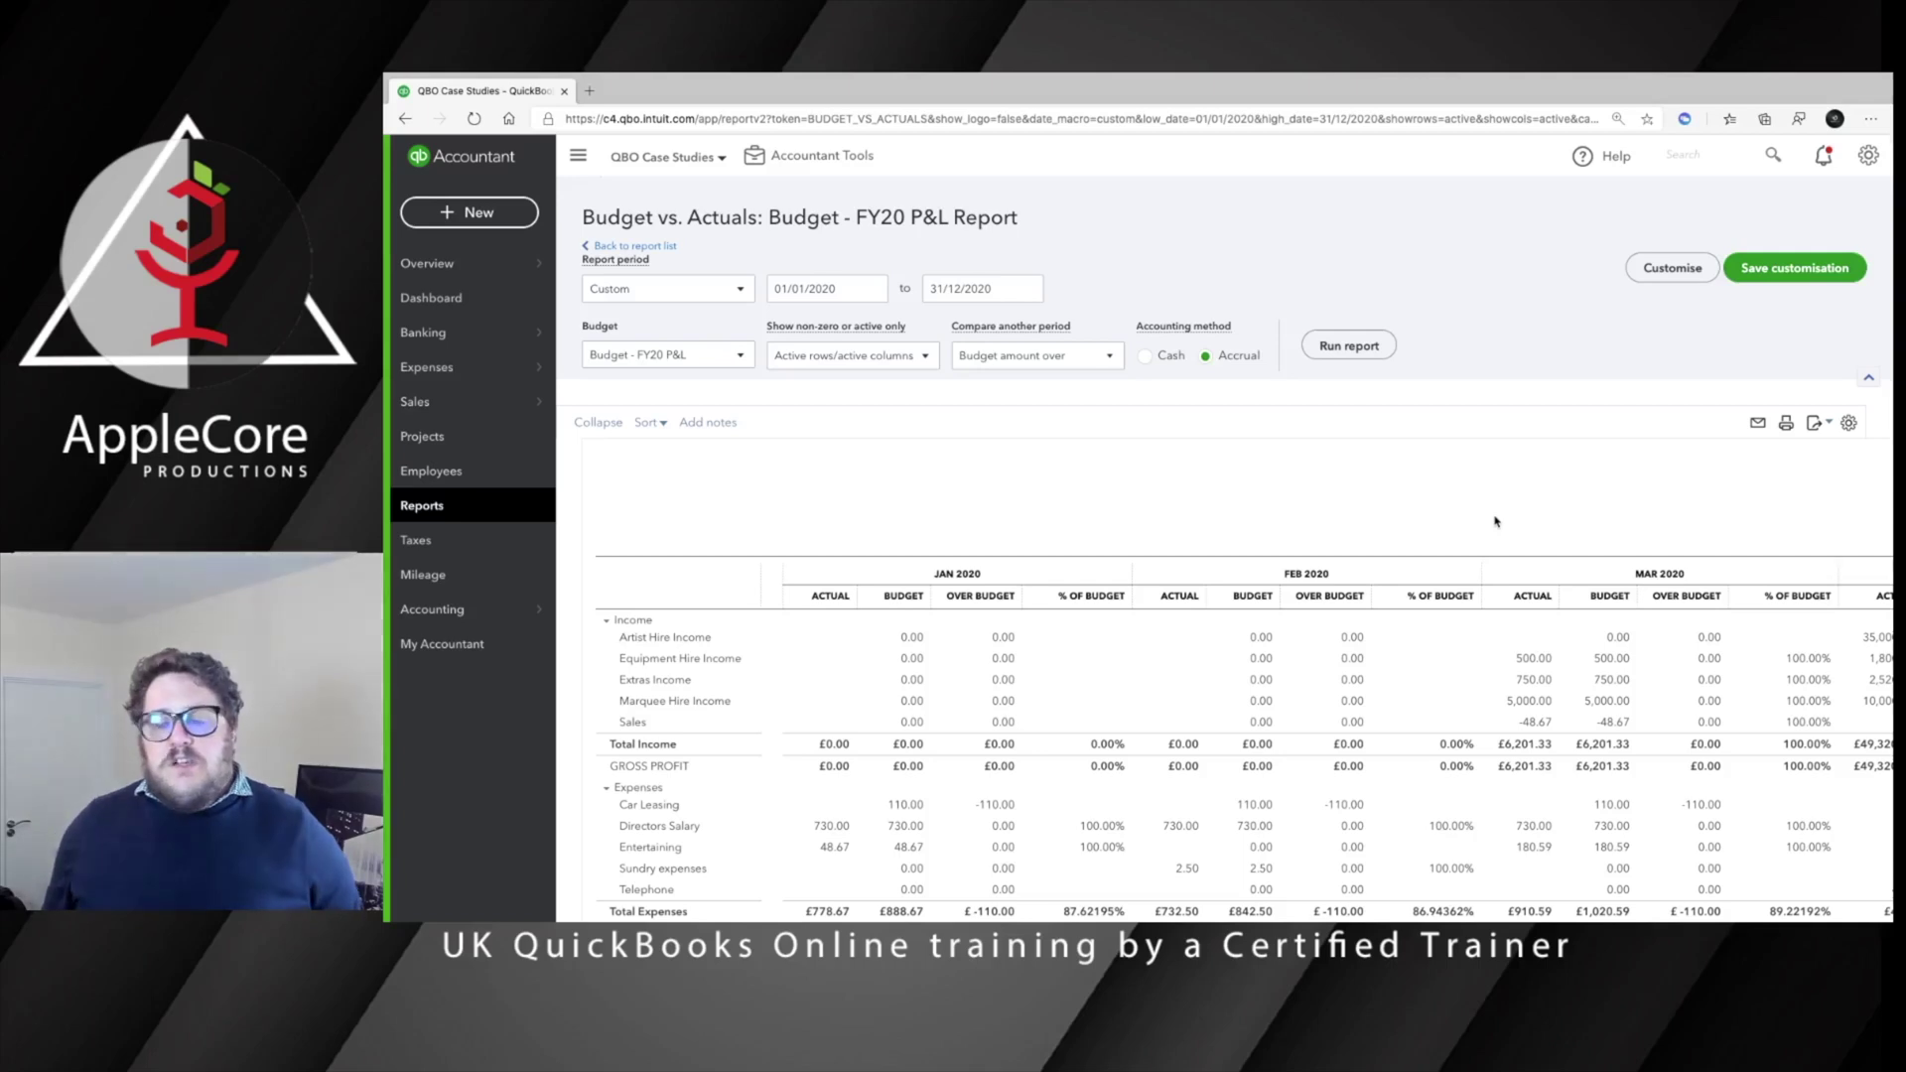
{"action": "scroll", "coordinate": [1495, 522], "scroll_direction": "down", "scroll_amount": 2}
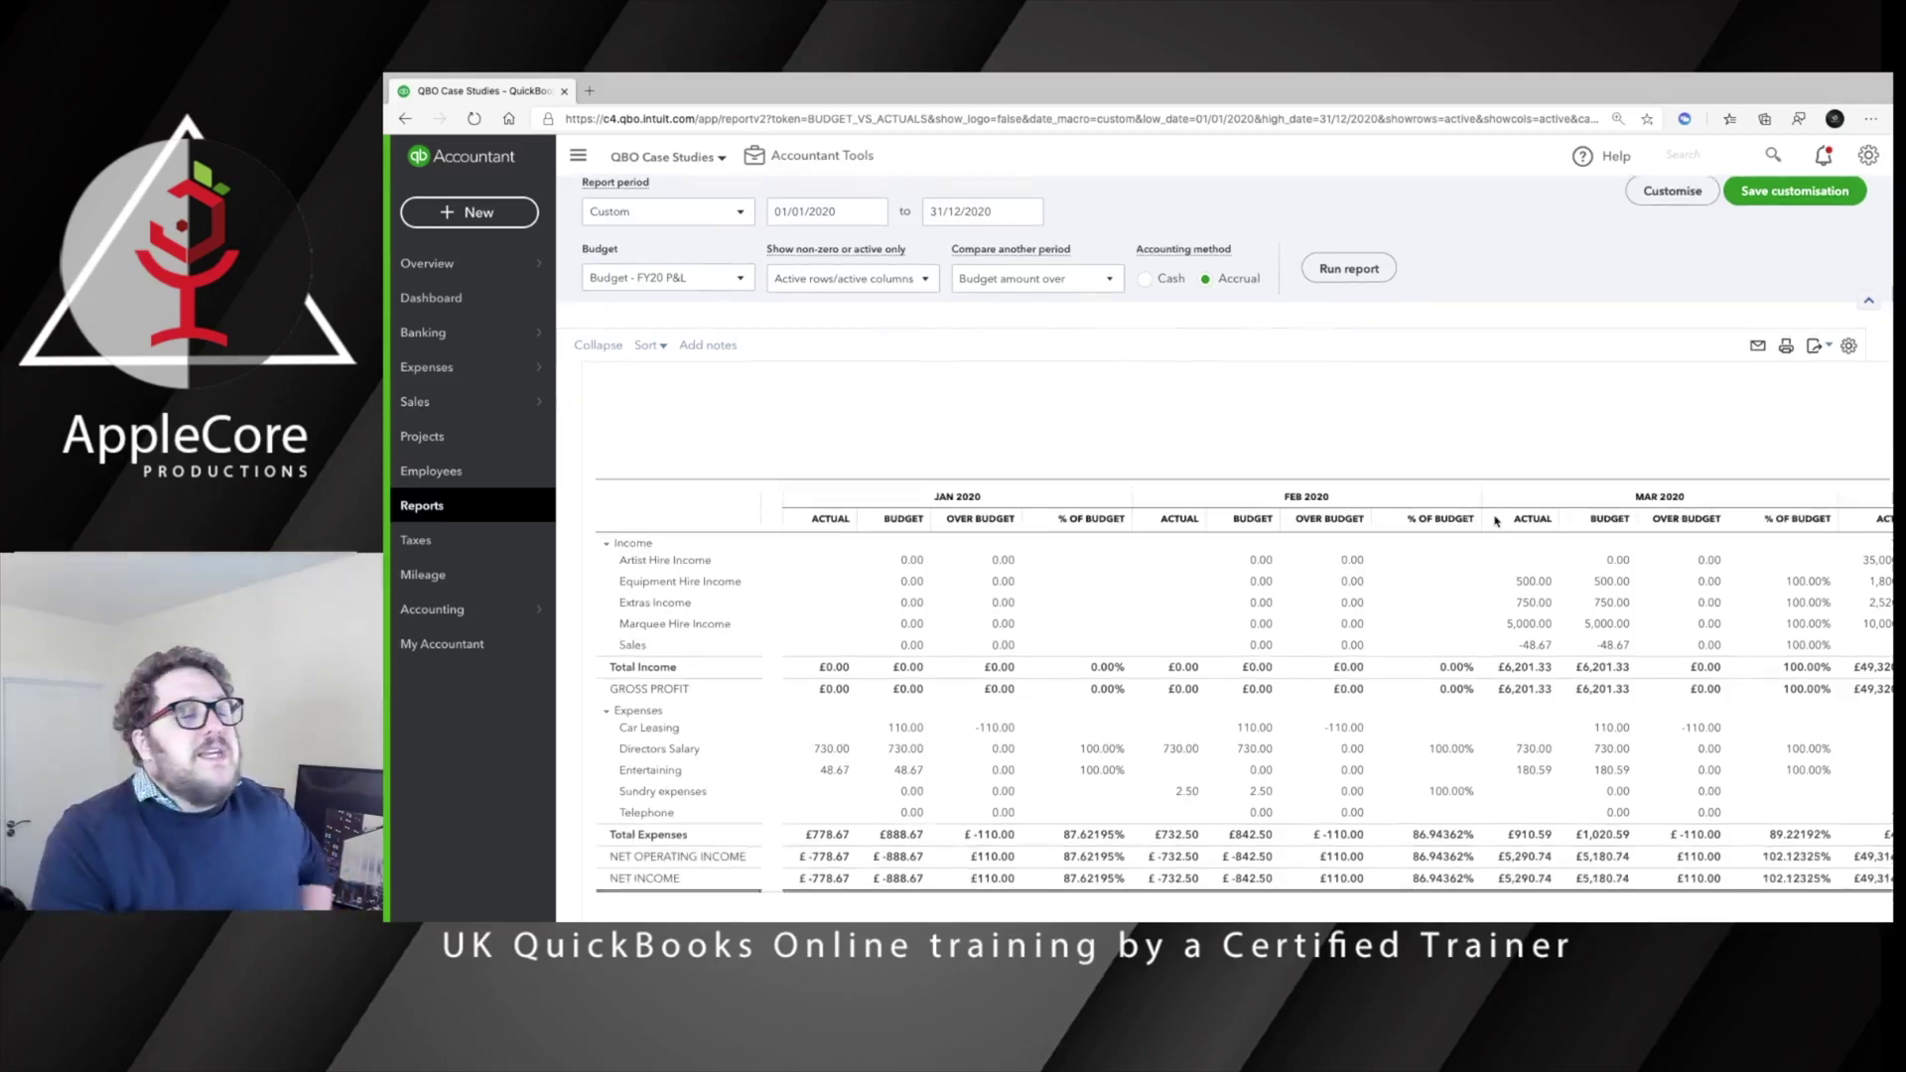
- Open the Employees page, and advance the Keynote presentation one slide past Budgets
{"action": "left_click", "coordinate": [447, 471]}
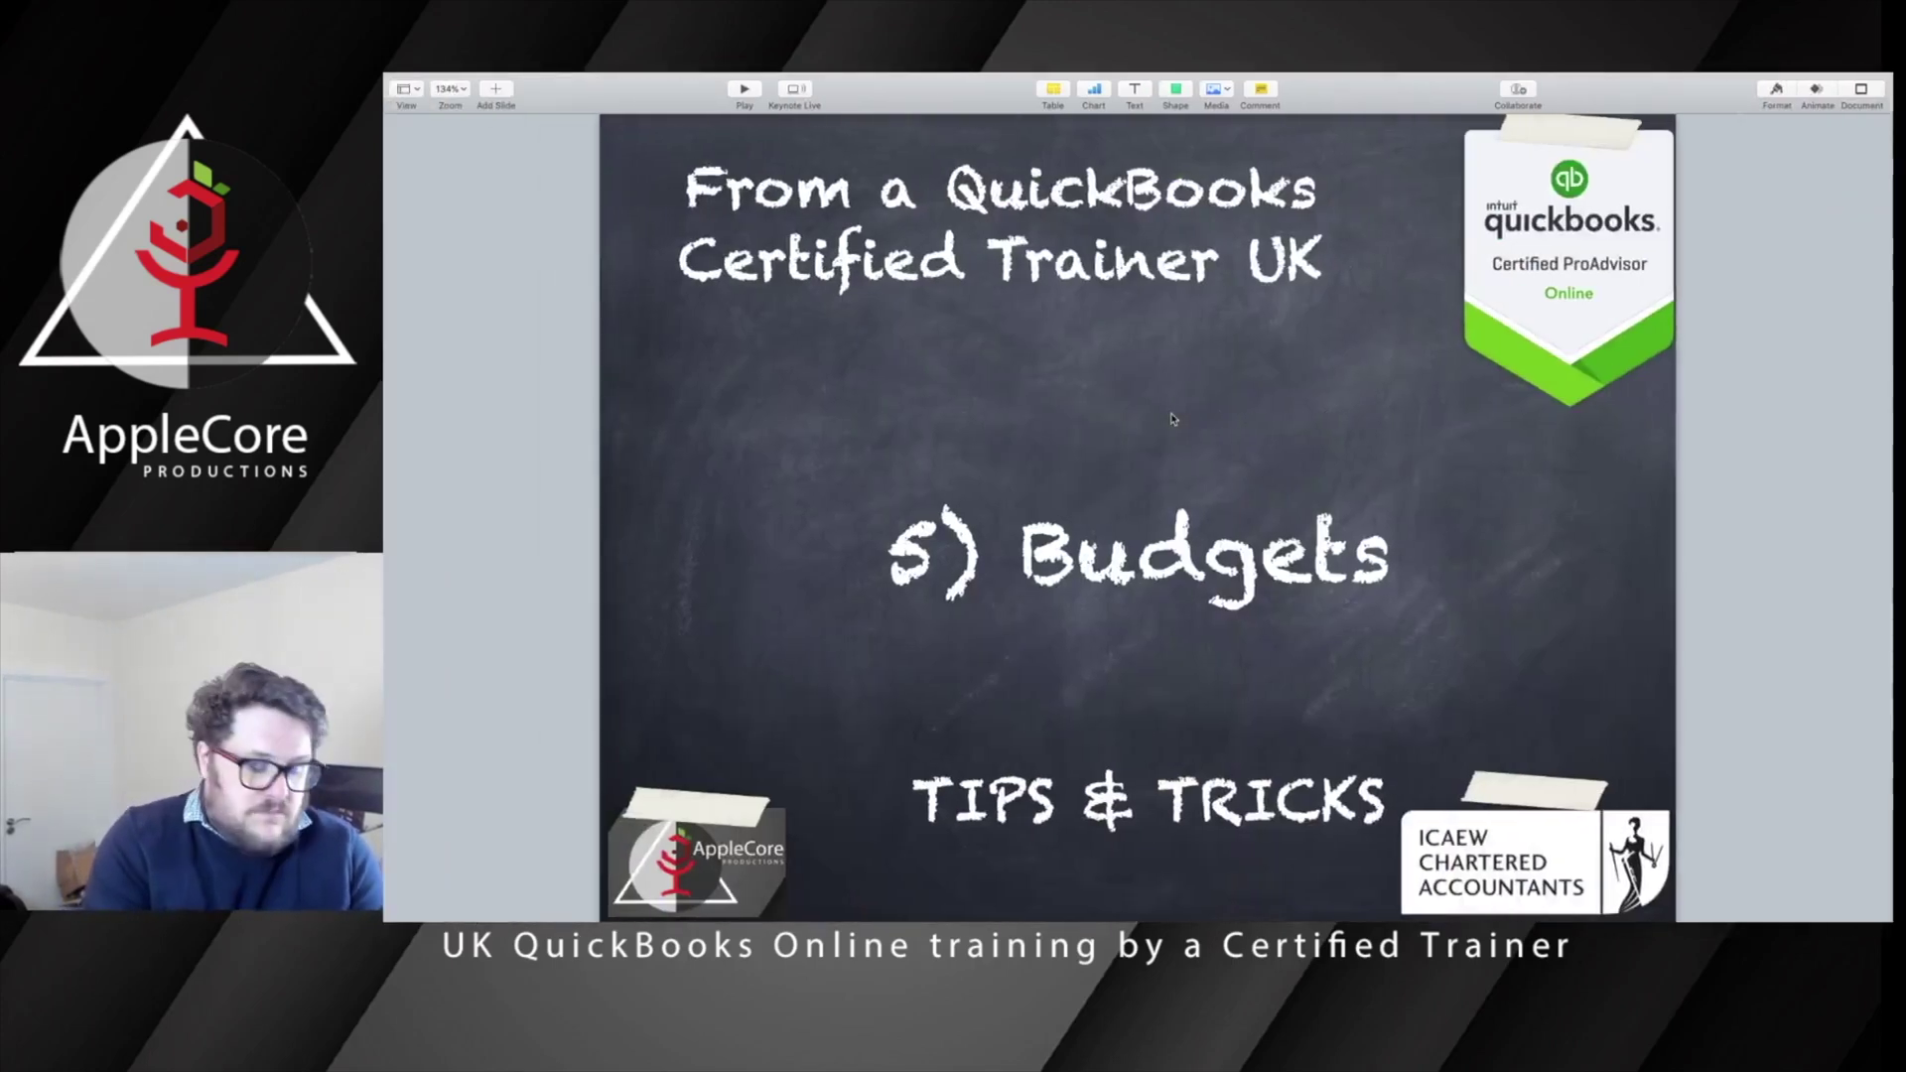
{"action": "key", "text": "Down"}
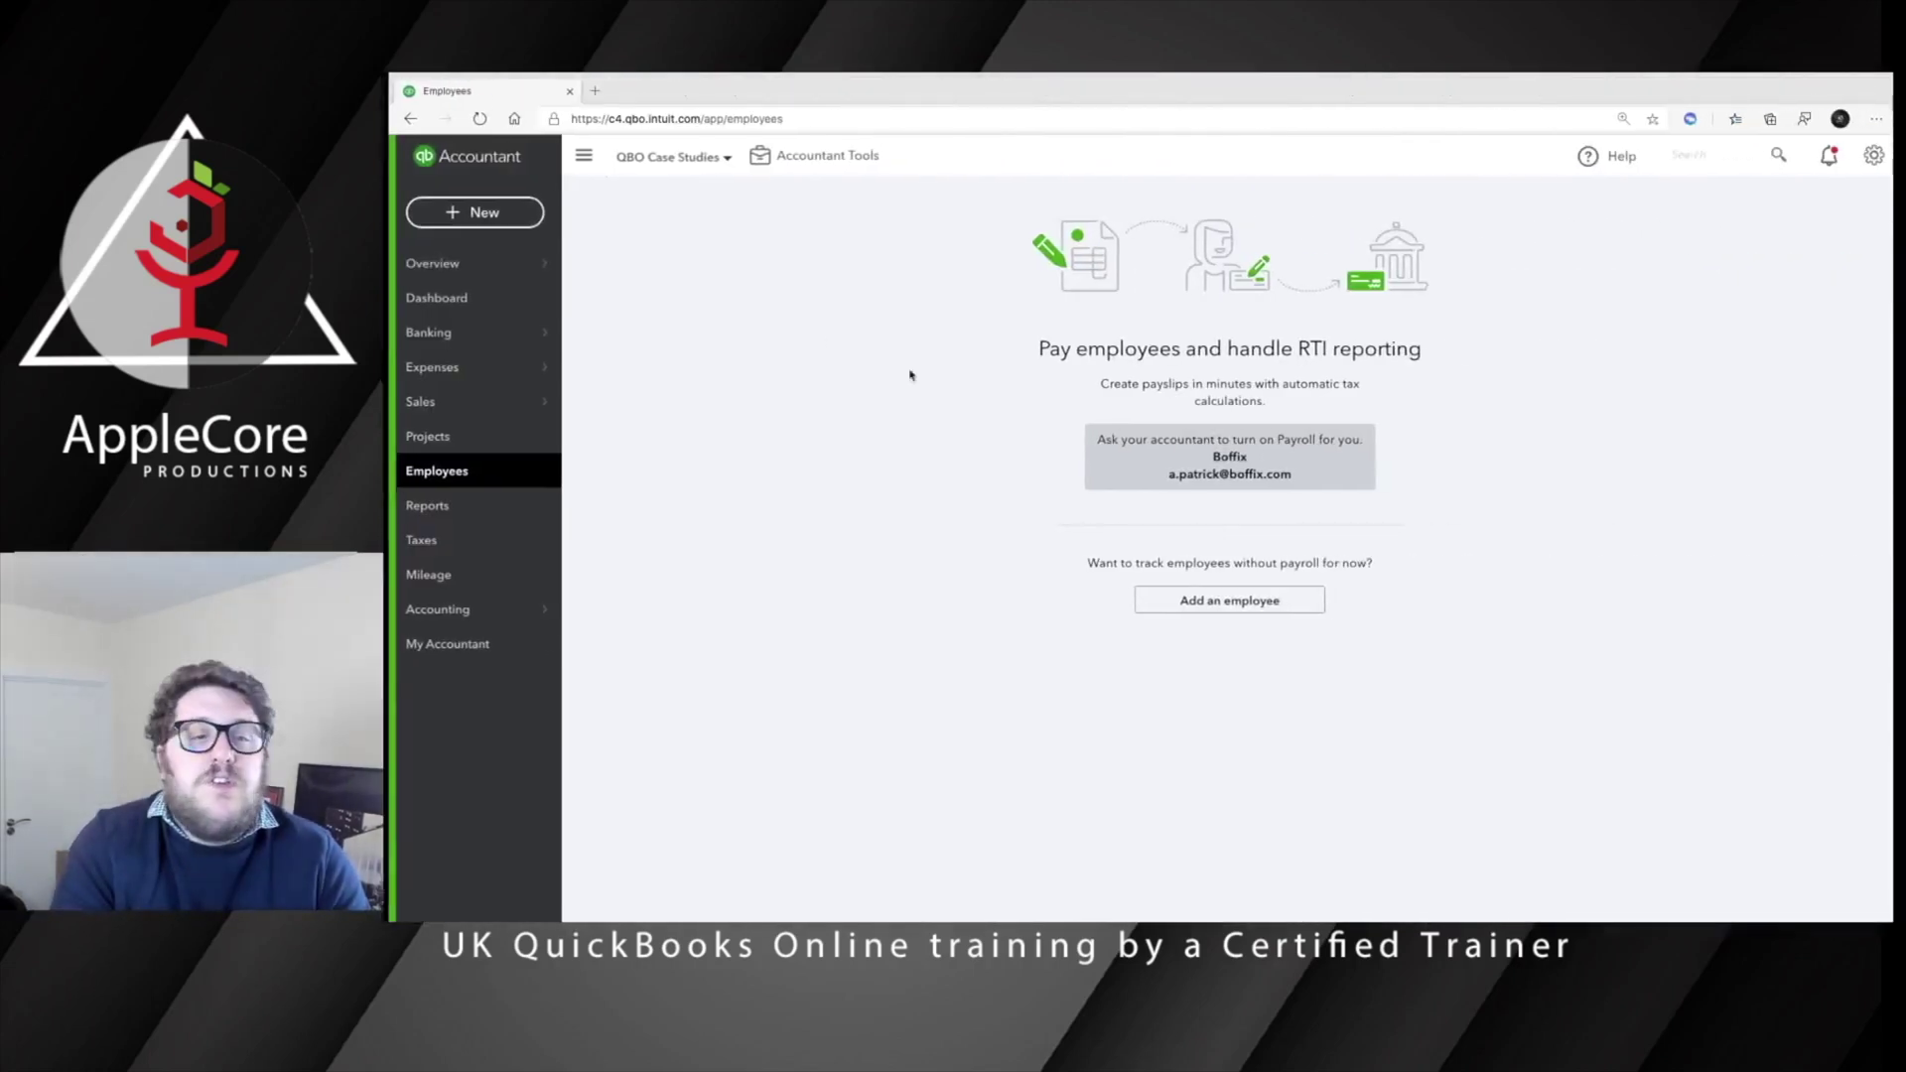
- Return to the QuickBooks dashboard and open the Import Data page
{"action": "left_click", "coordinate": [484, 294]}
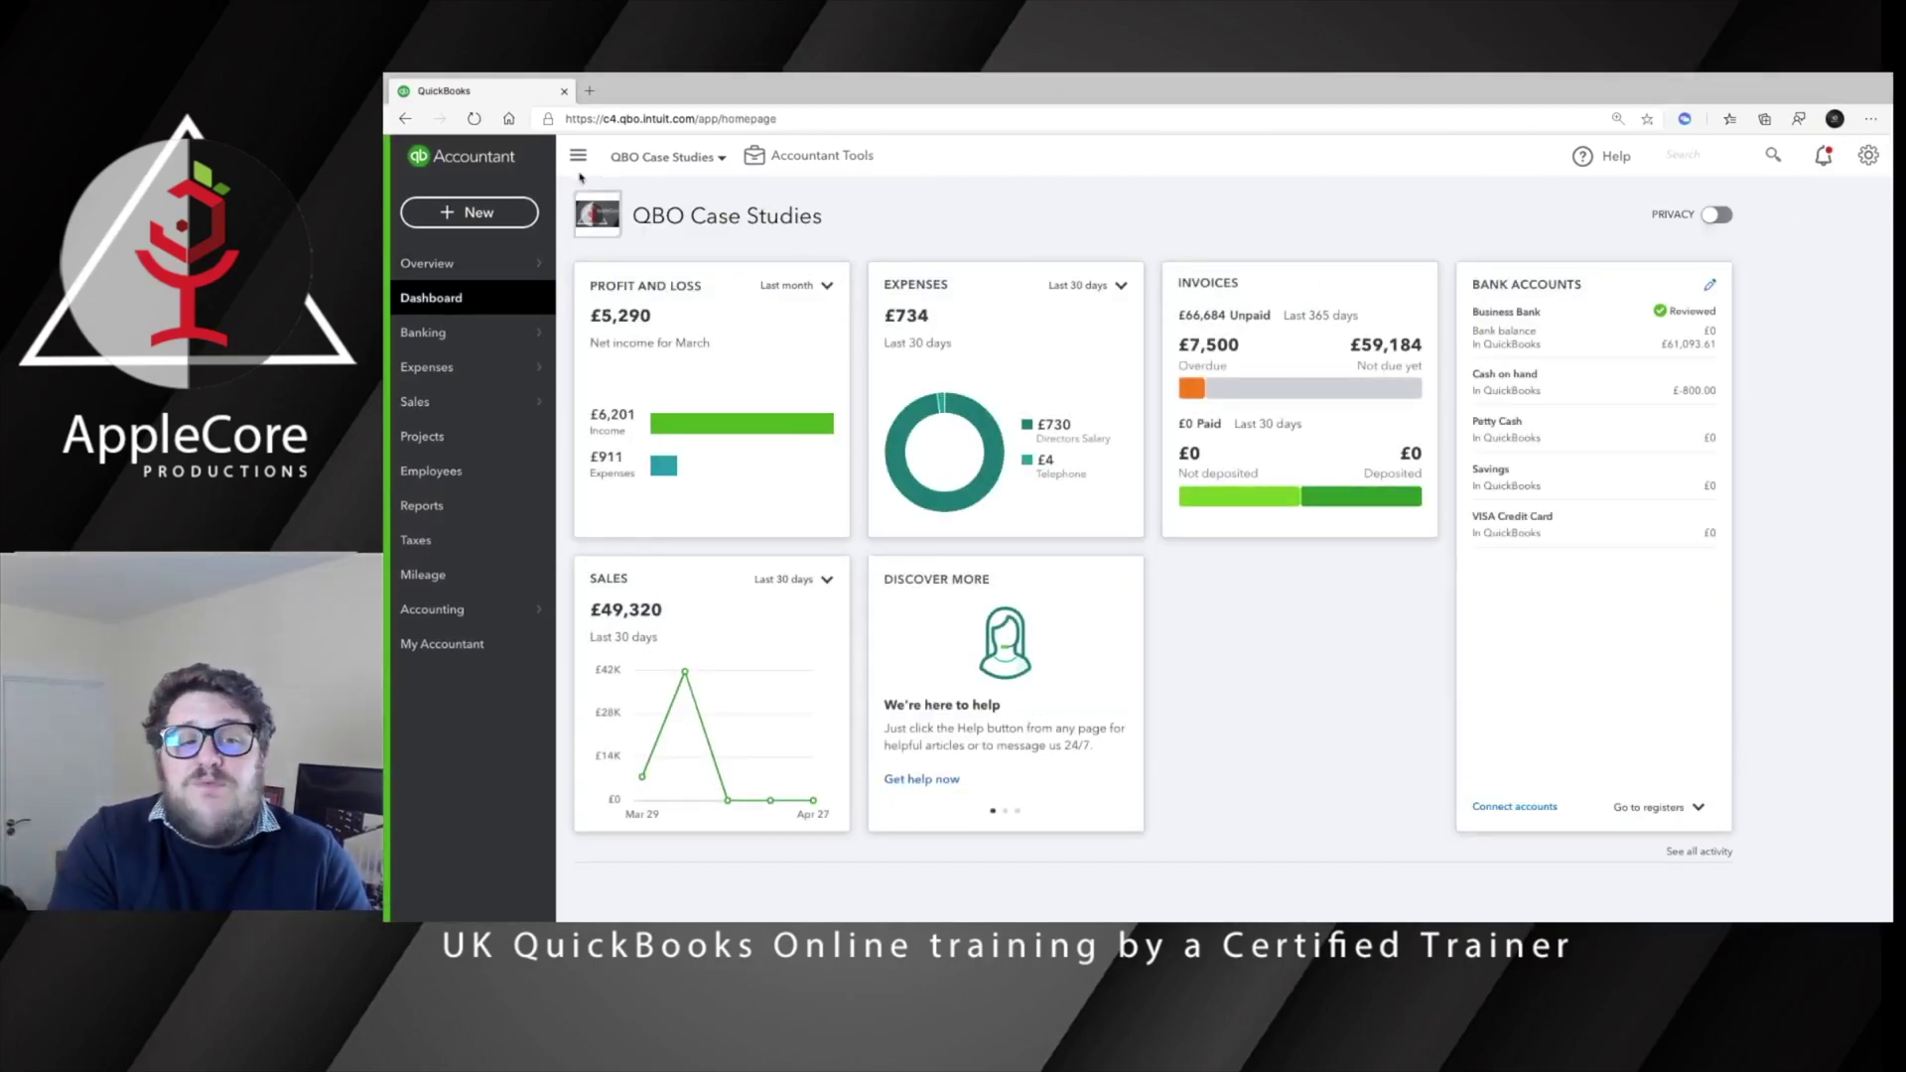
{"action": "left_click", "coordinate": [670, 159]}
{"action": "left_click", "coordinate": [670, 160]}
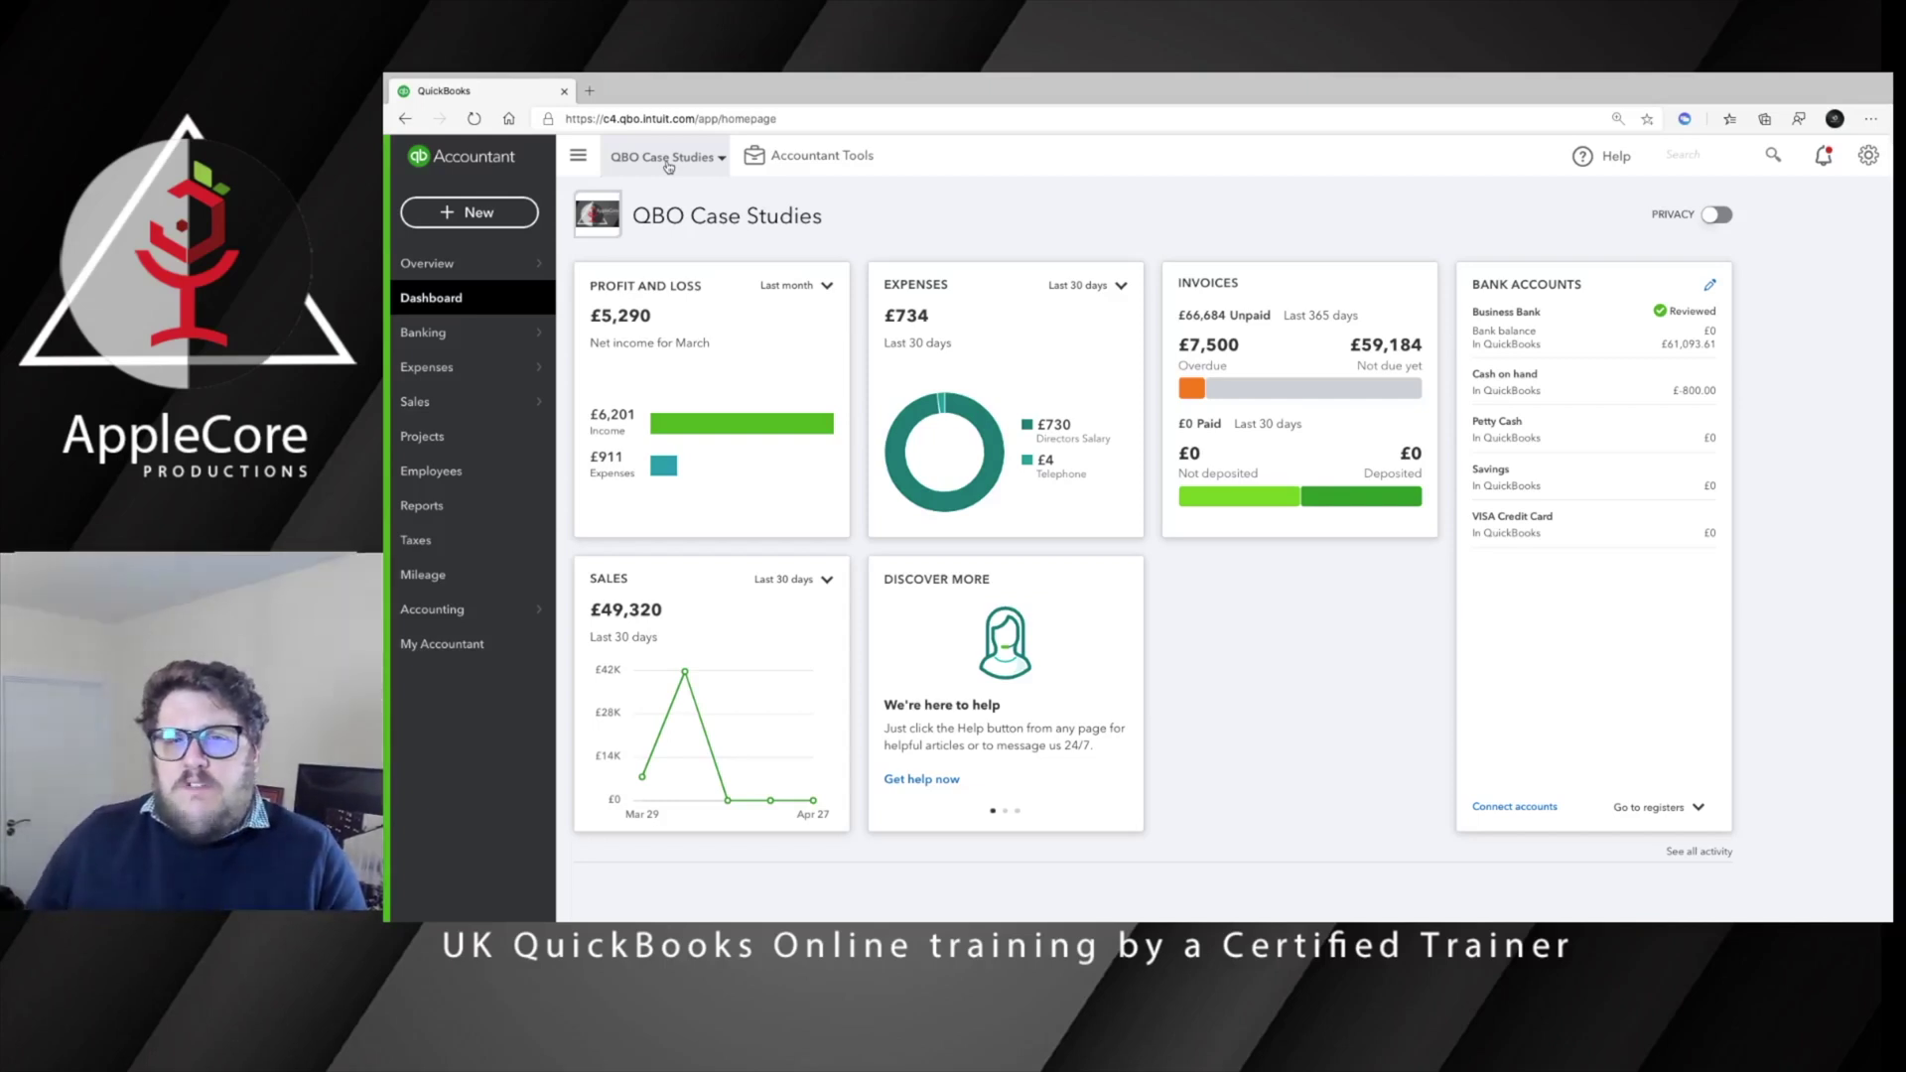
{"action": "left_click", "coordinate": [1878, 156]}
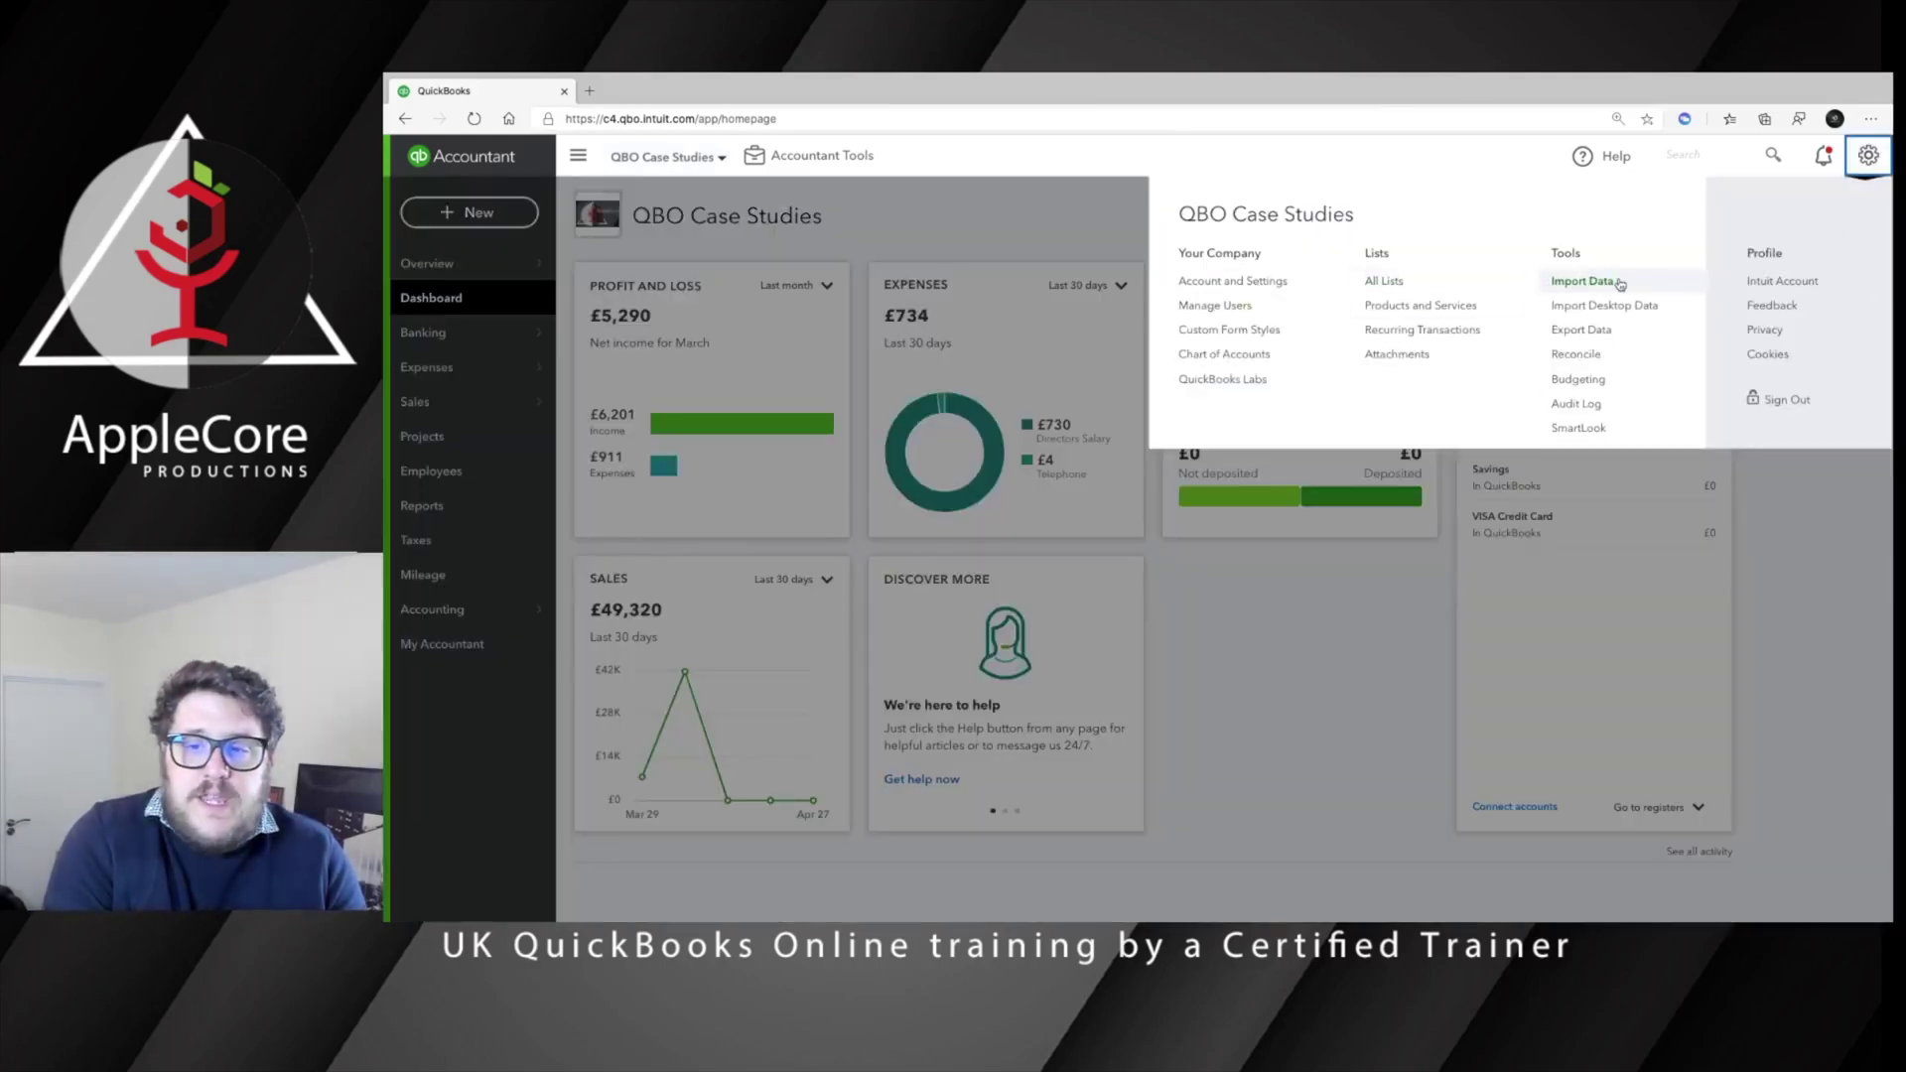
{"action": "left_click", "coordinate": [1584, 282]}
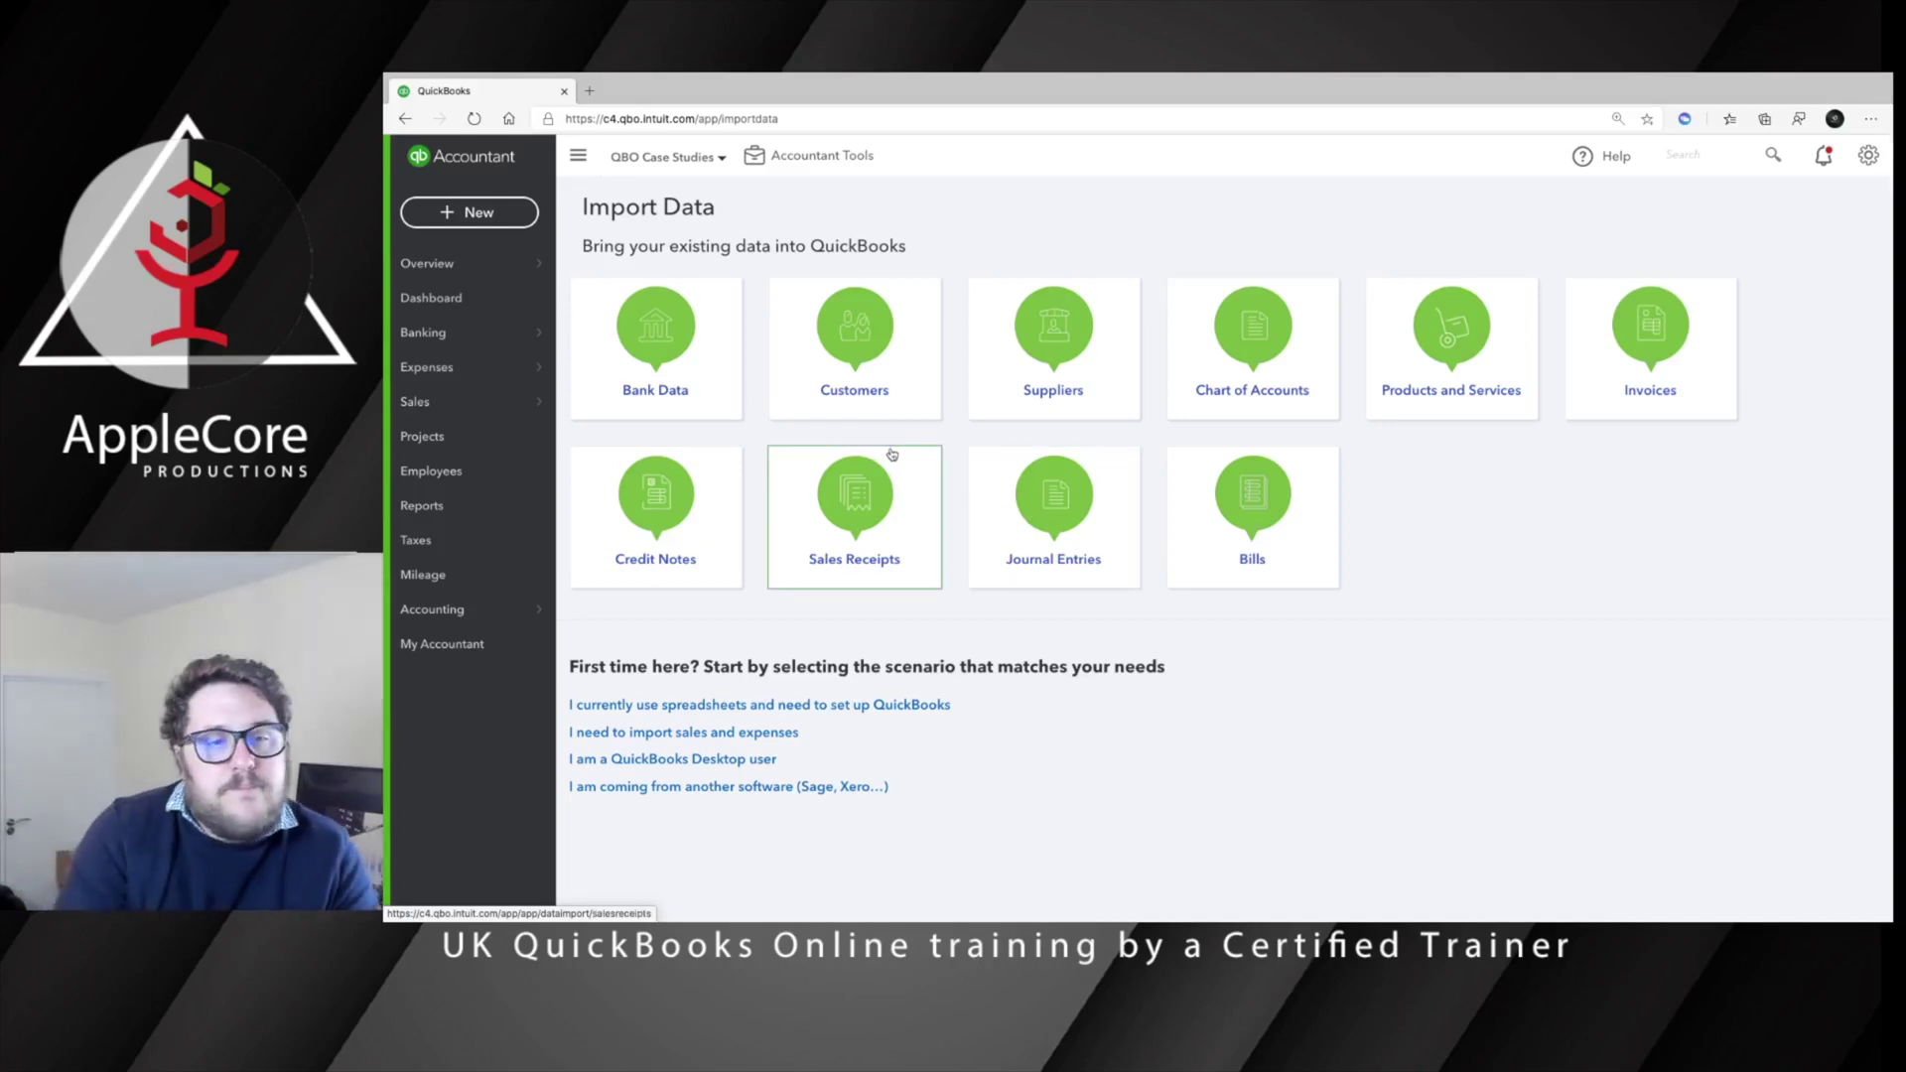
- Switch to Keynote, advance the presentation to the Cashflow slide, and return to the browser
{"action": "key", "text": "ctrl+Left"}
{"action": "key", "text": "Down"}
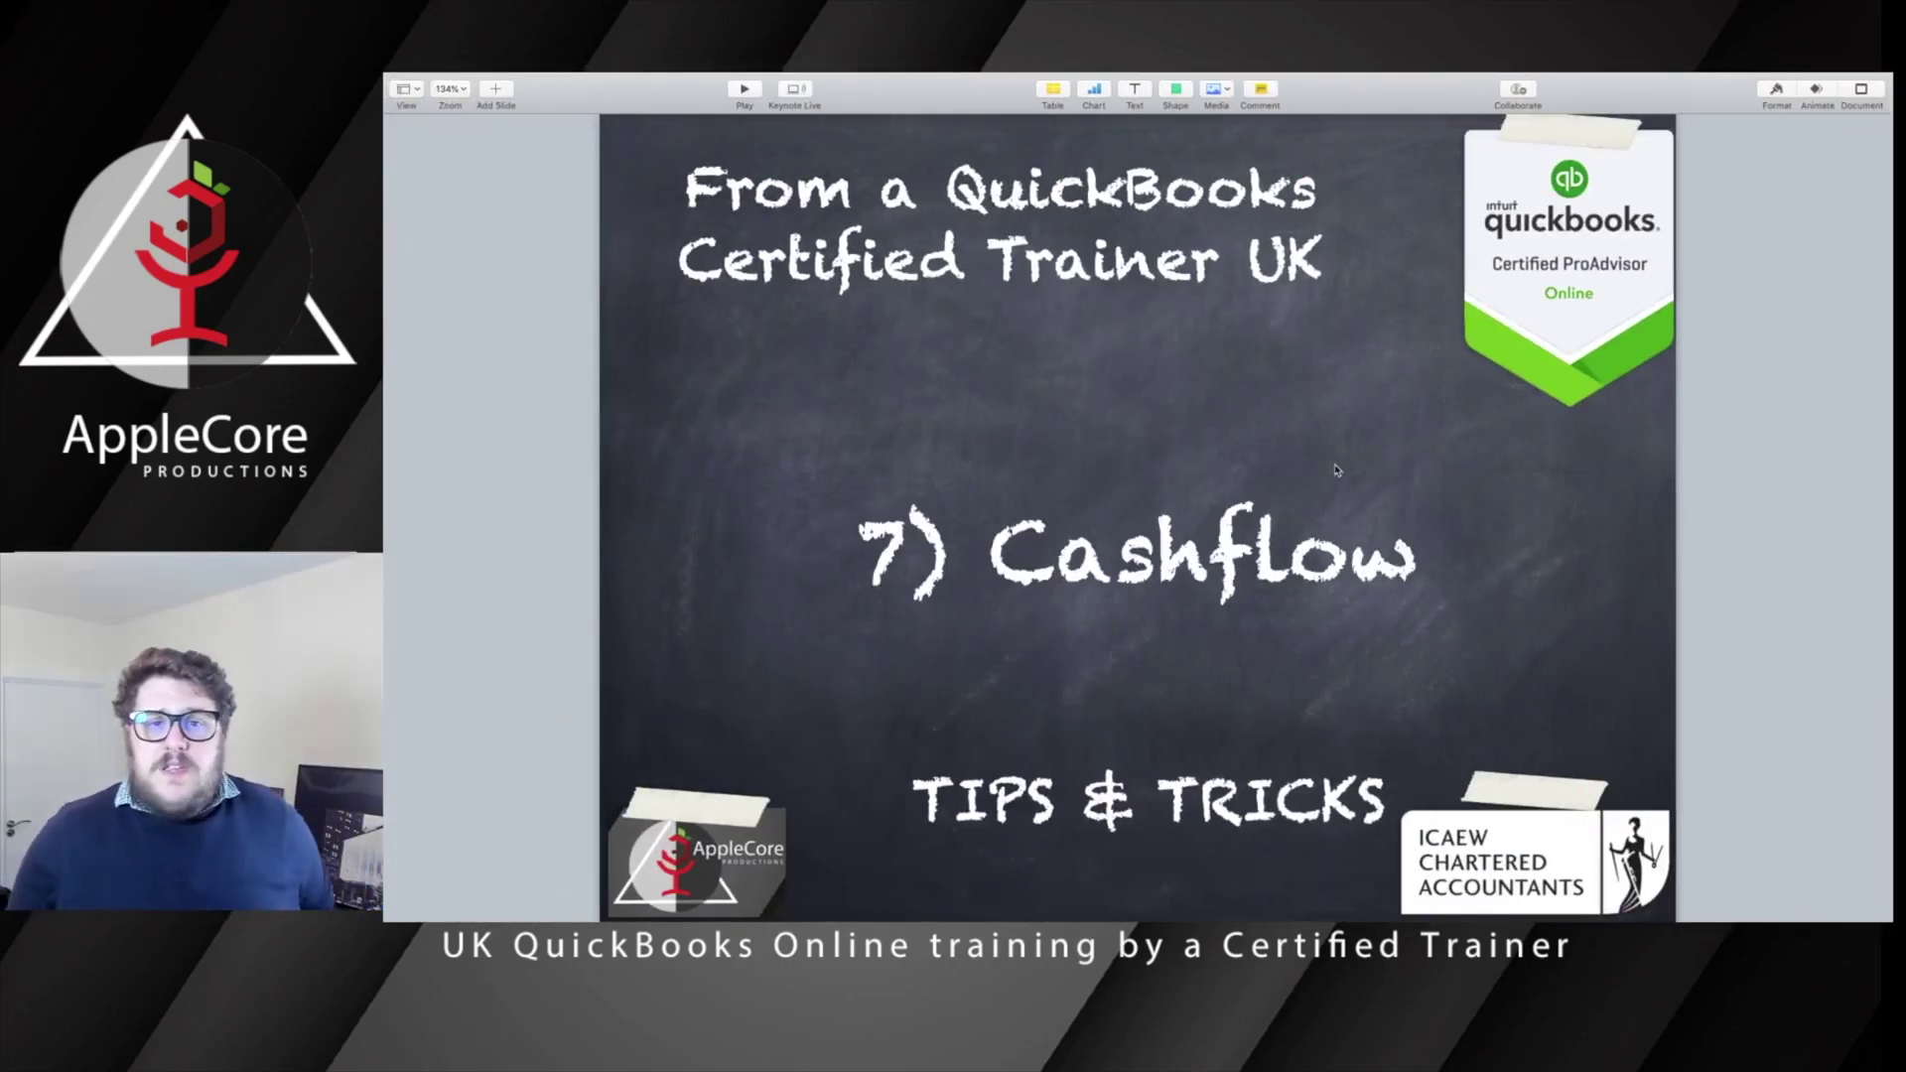
{"action": "key", "text": "ctrl+Right"}
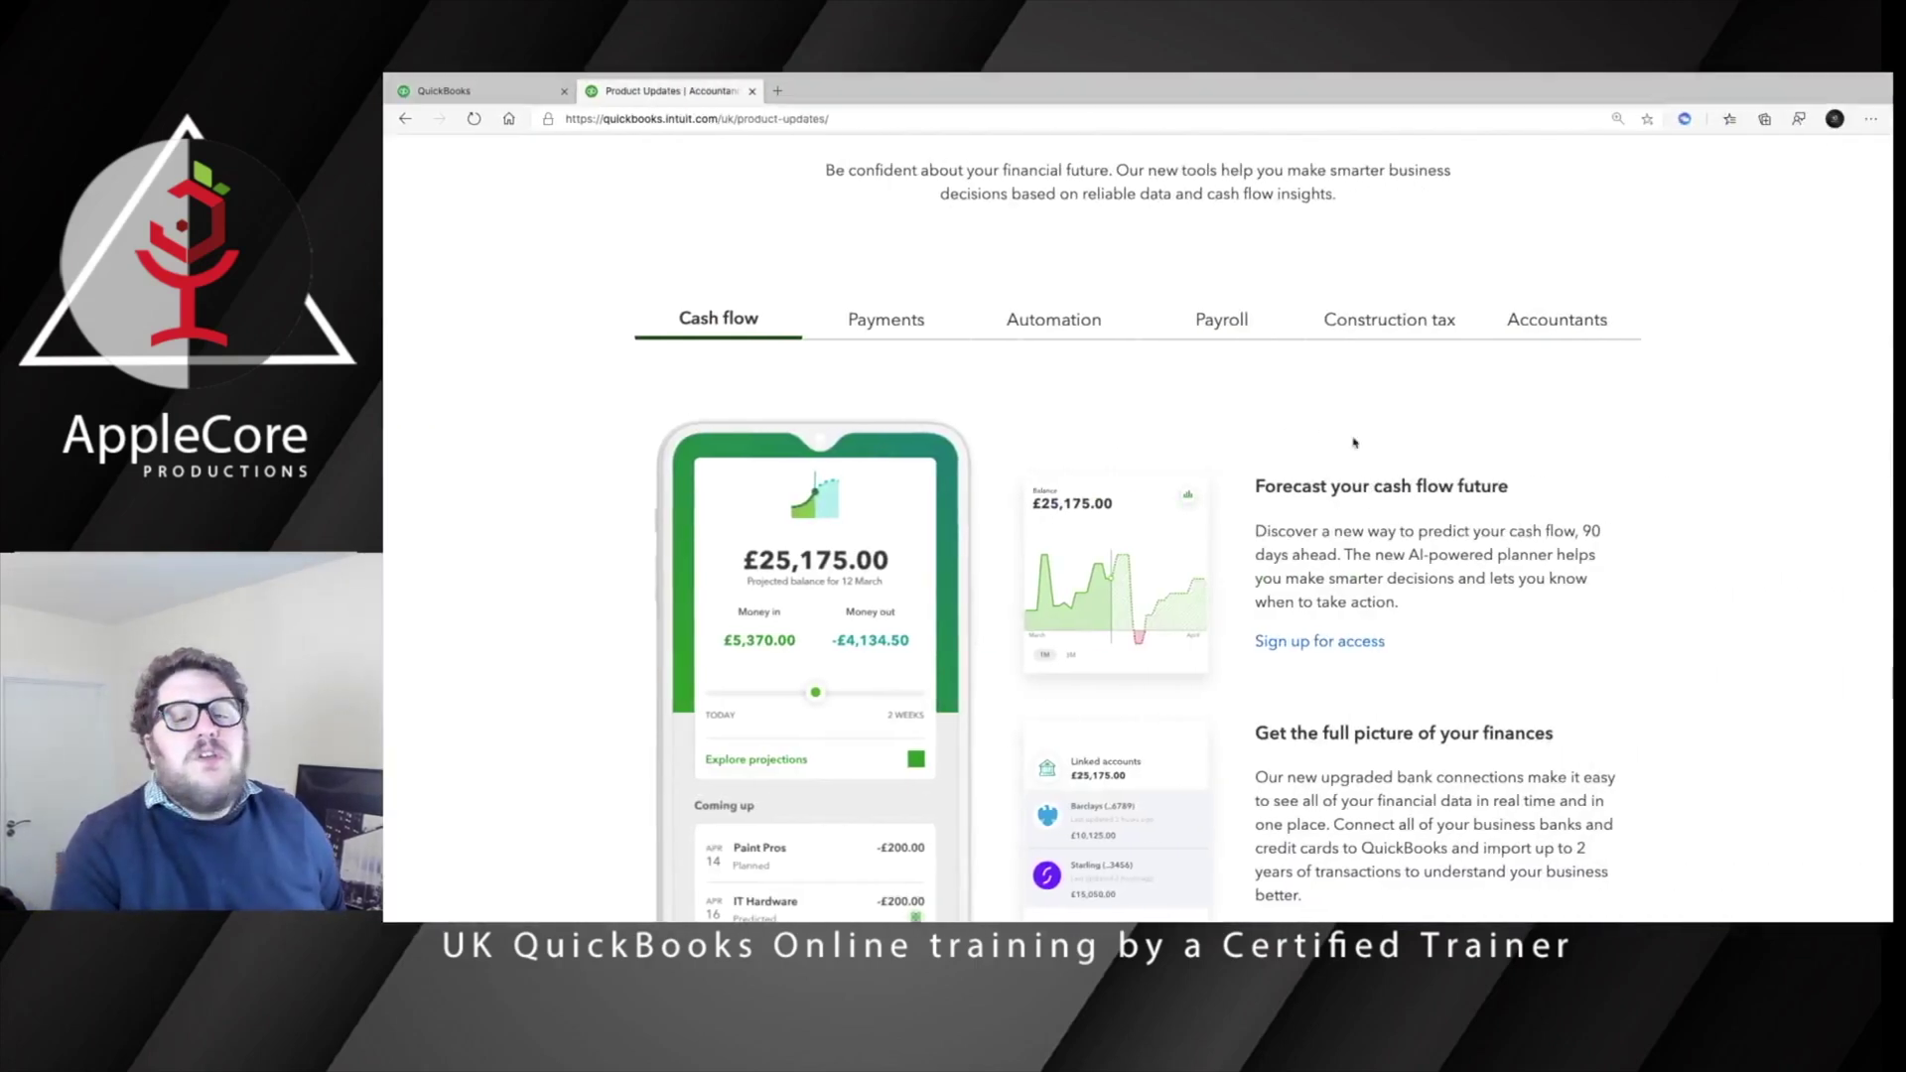
- Examine the introduction and Cash flow section of the QuickBooks Product Updates page
{"action": "scroll", "coordinate": [1140, 378], "scroll_direction": "up", "scroll_amount": 6}
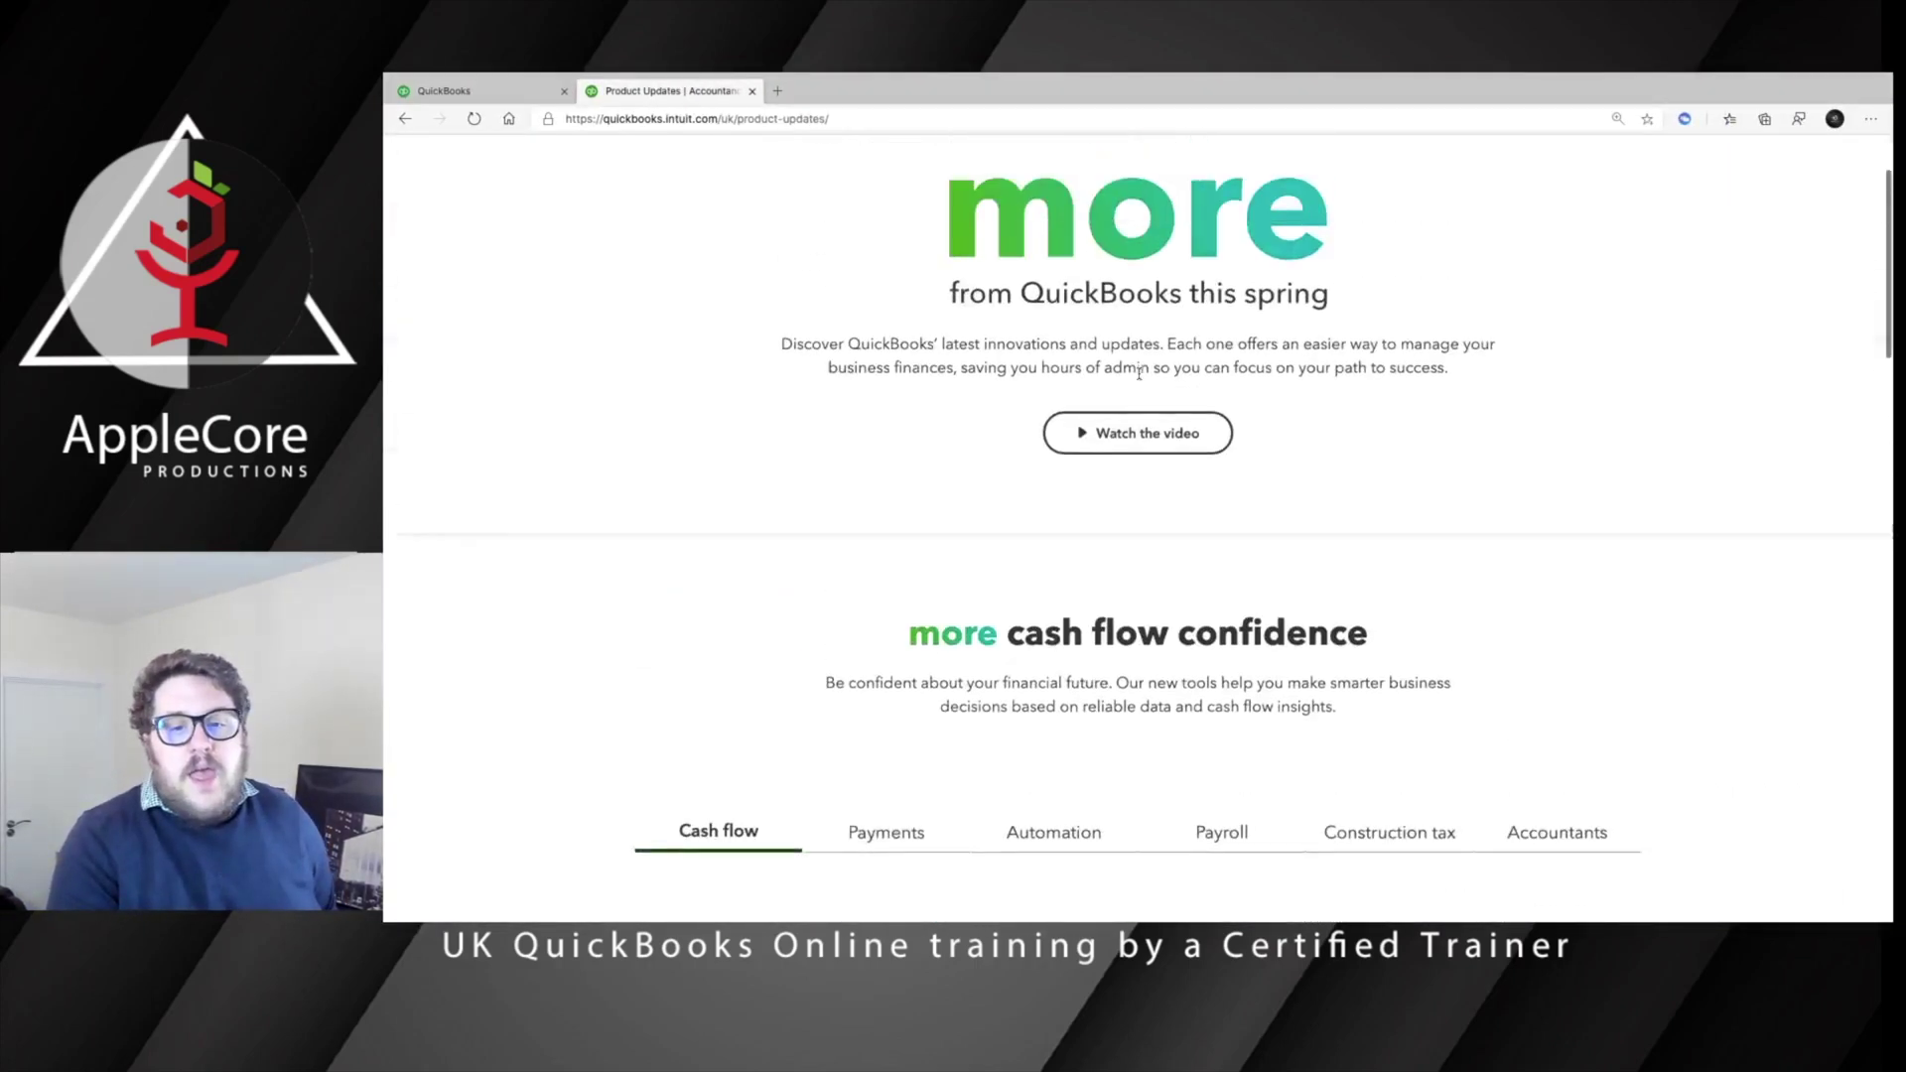
{"action": "scroll", "coordinate": [1151, 367], "scroll_direction": "down", "scroll_amount": 1}
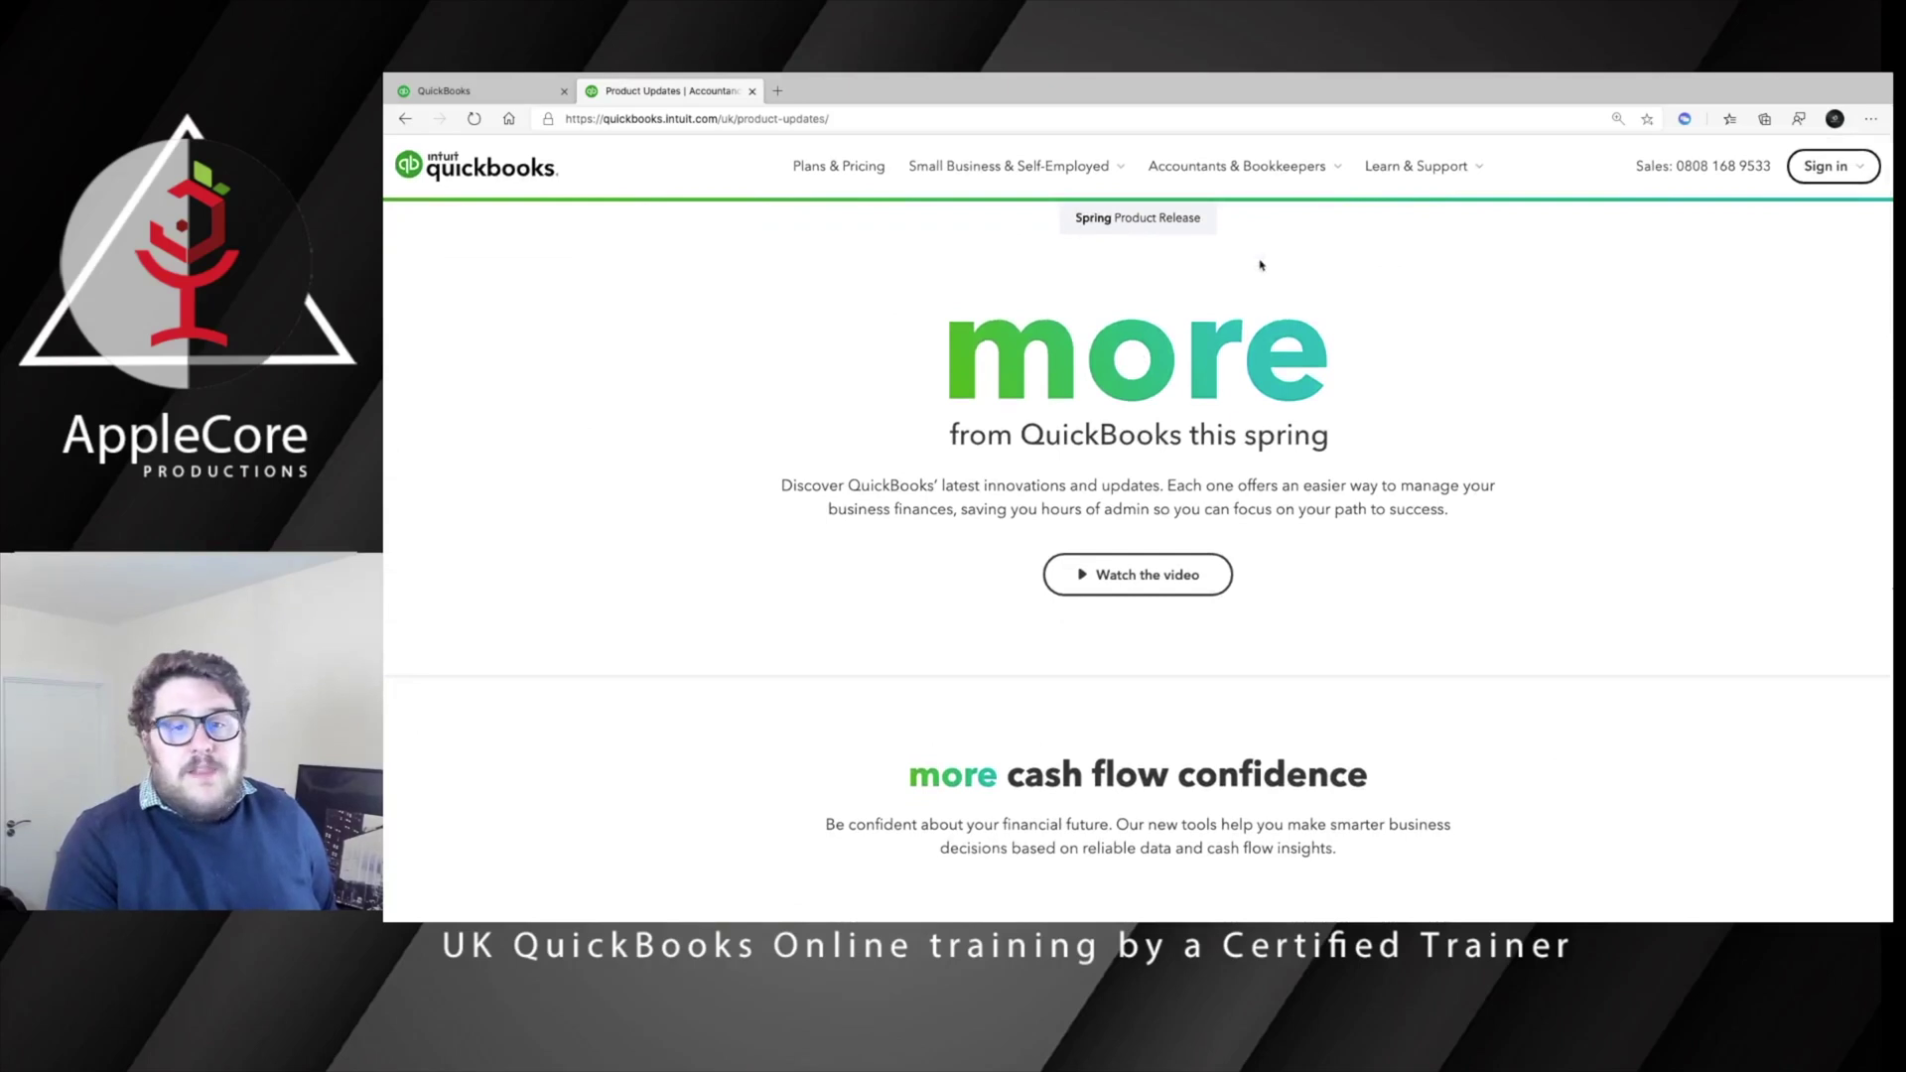
{"action": "scroll", "coordinate": [1260, 349], "scroll_direction": "down", "scroll_amount": 6}
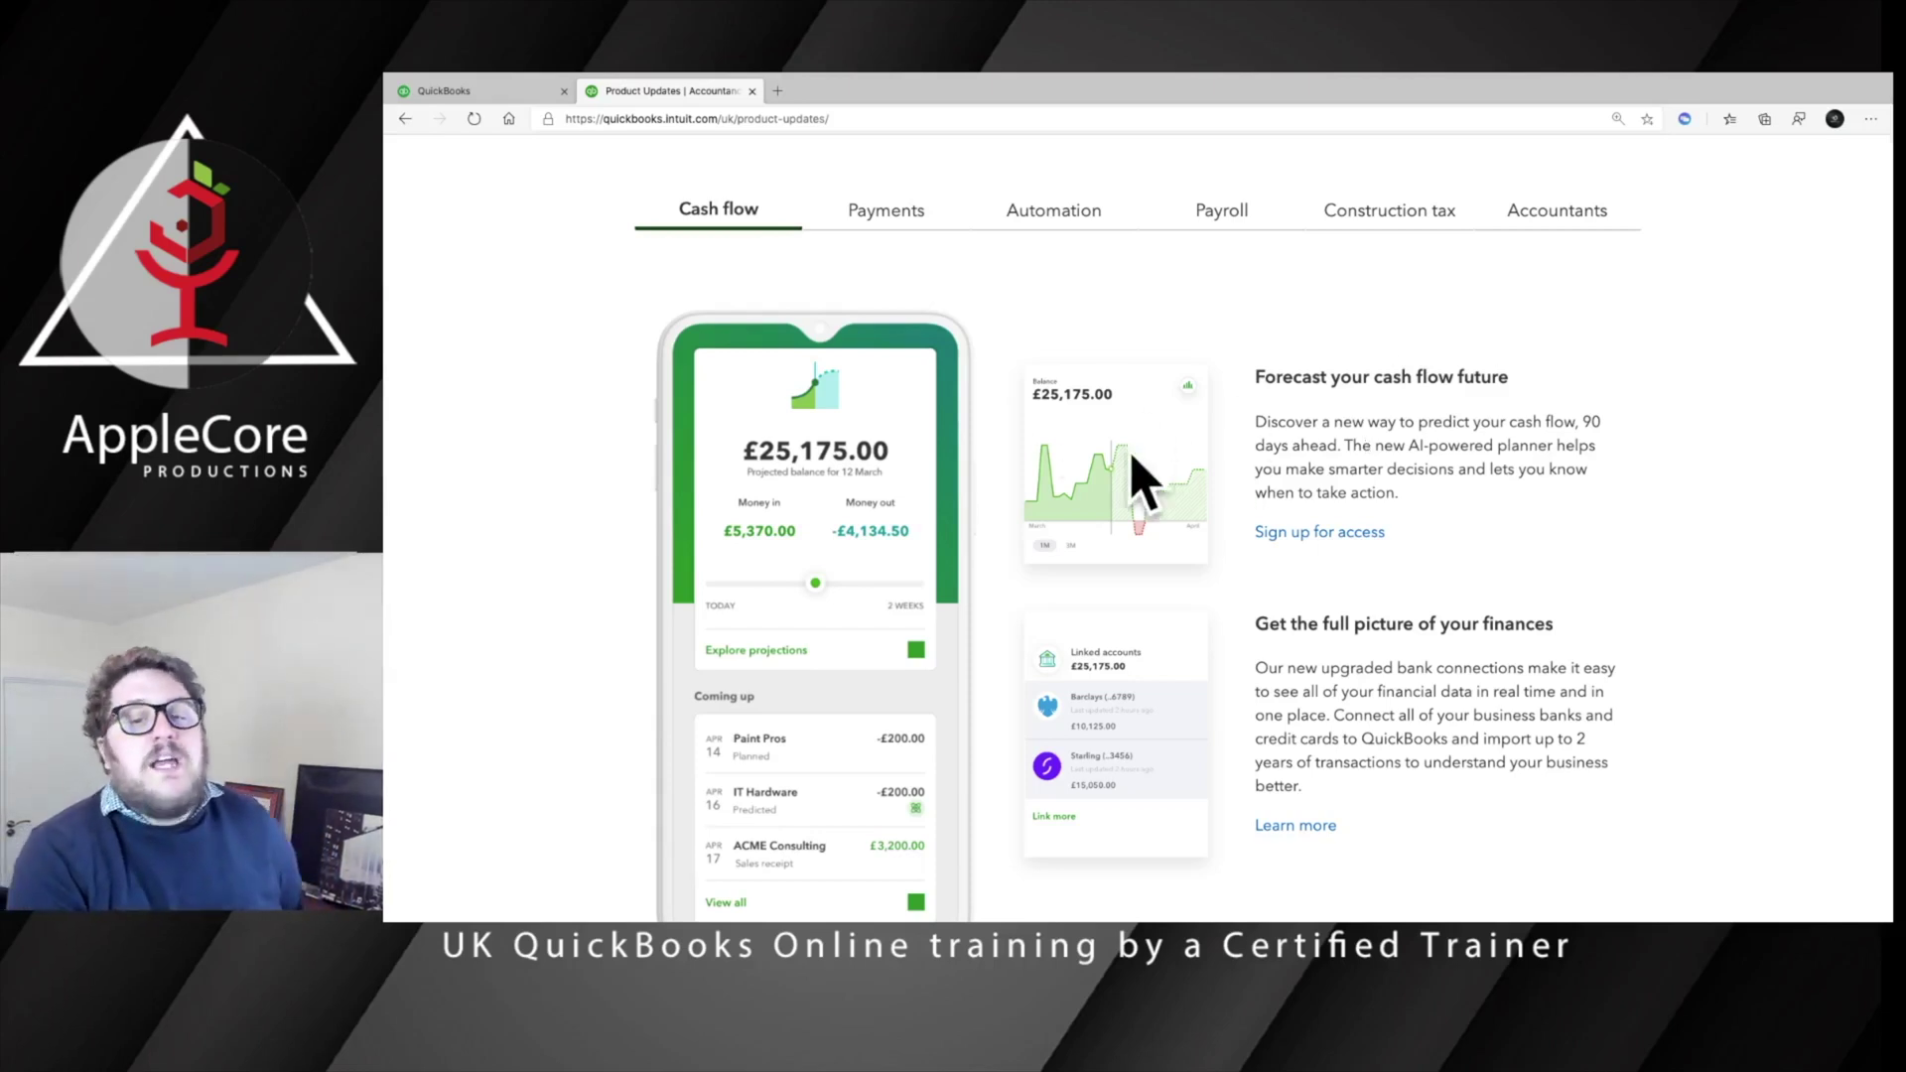
- Browse the cashflow apps listed in the QuickBooks App Store search results
{"action": "scroll", "coordinate": [1186, 463], "scroll_direction": "down", "scroll_amount": 1}
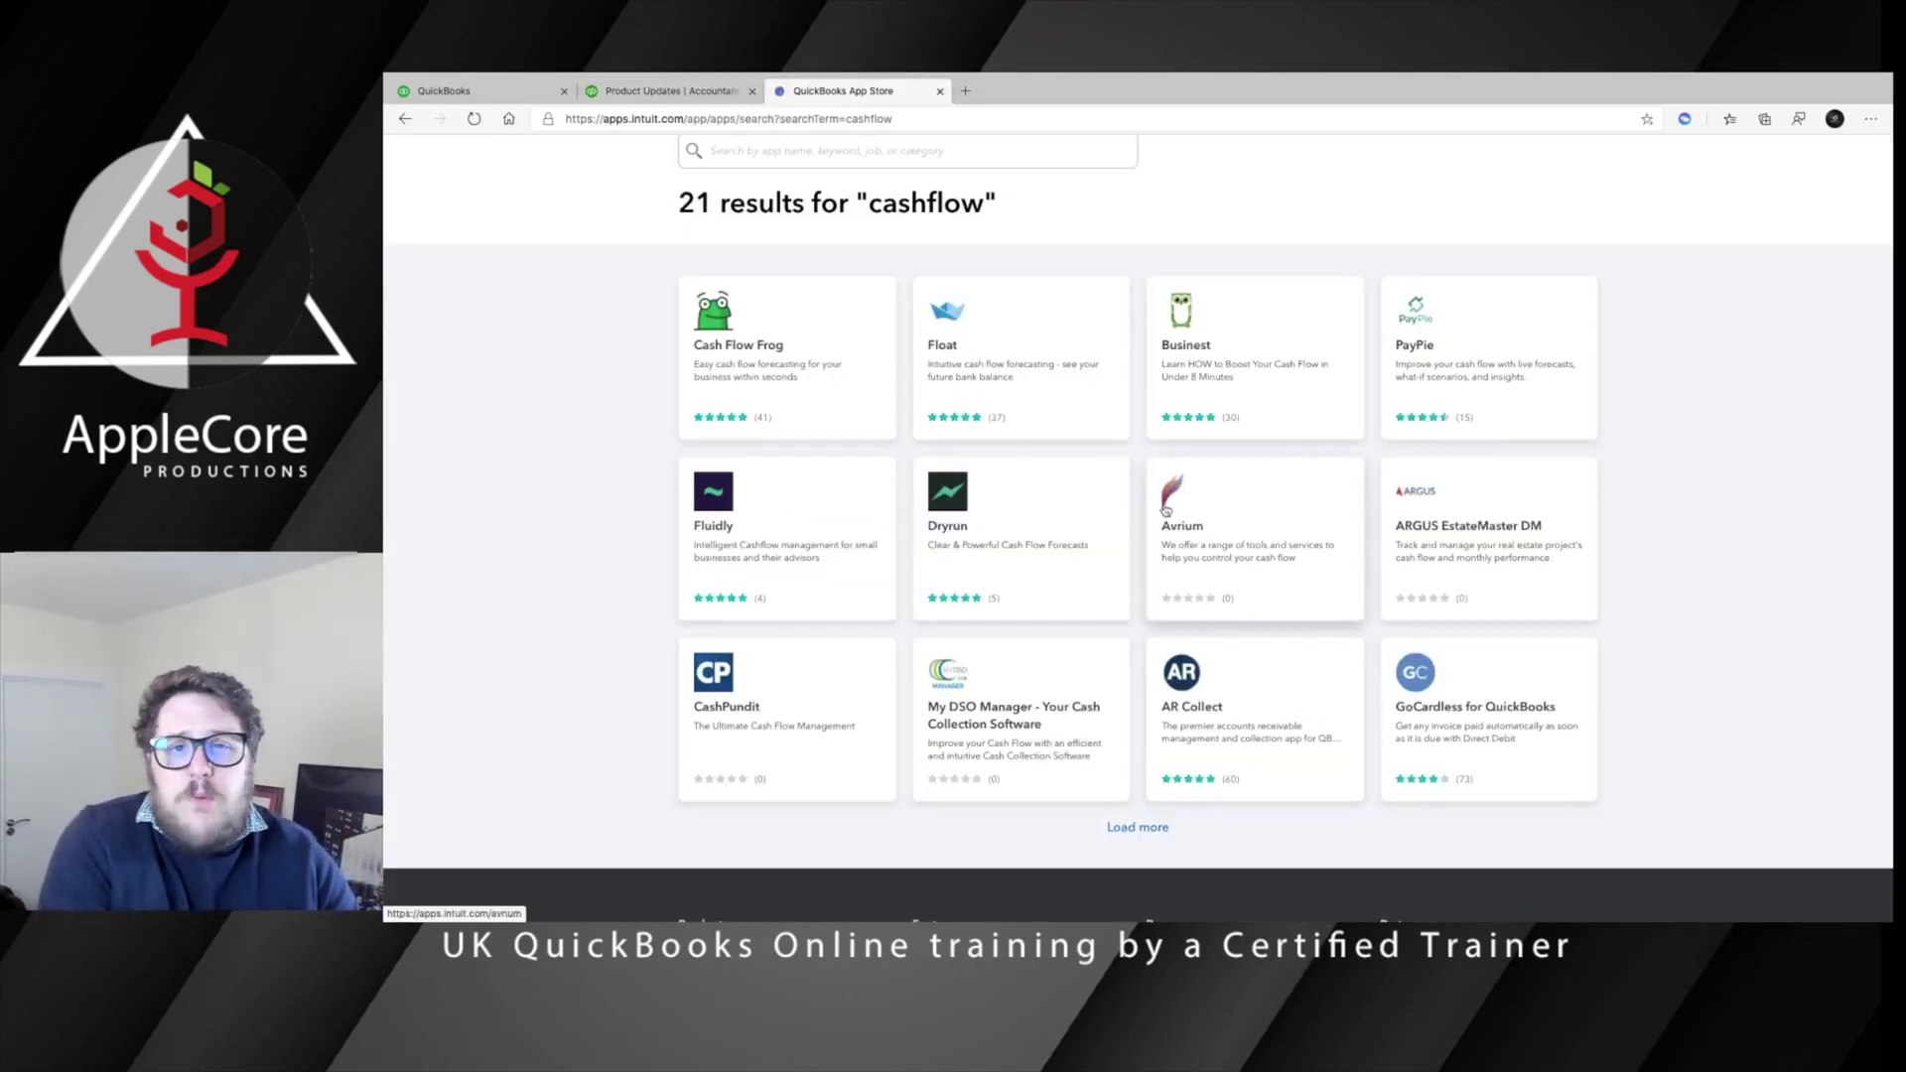
{"action": "scroll", "coordinate": [893, 347], "scroll_direction": "up", "scroll_amount": 2}
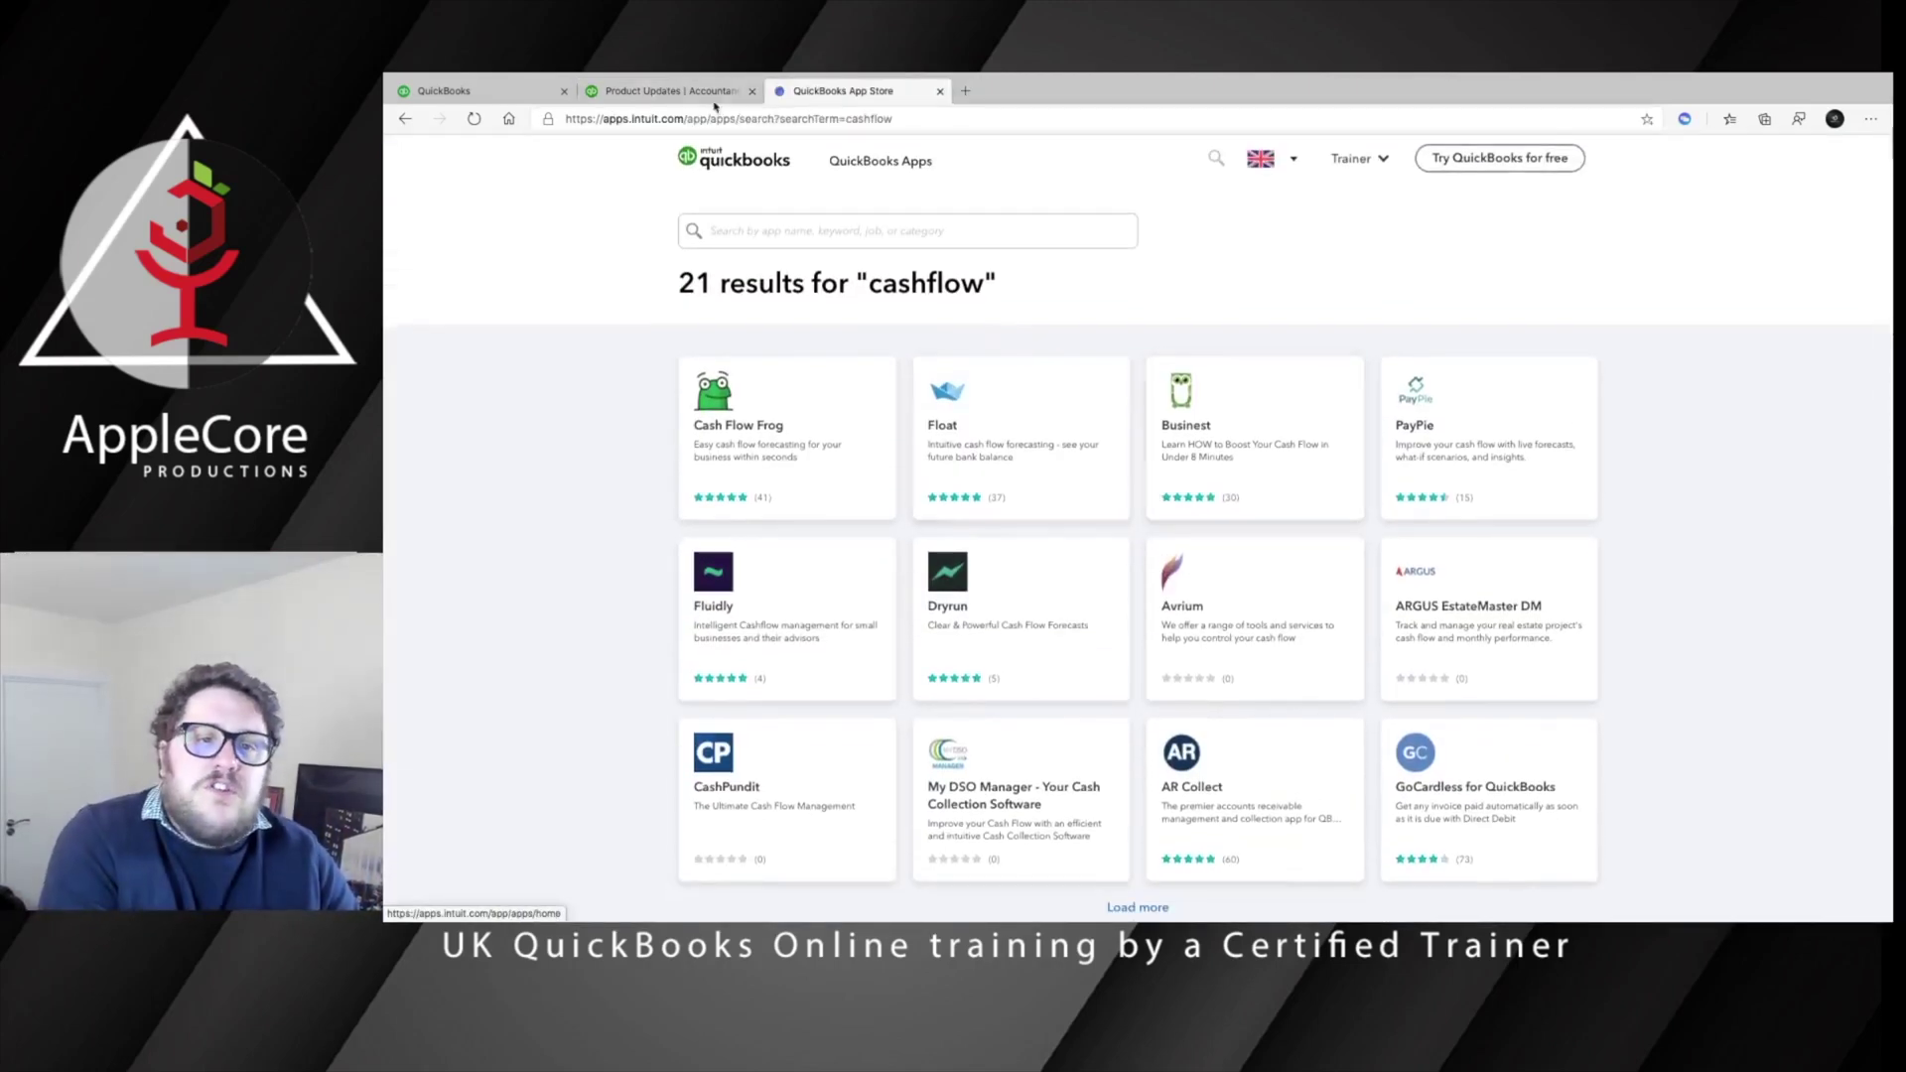
{"action": "scroll", "coordinate": [1130, 421], "scroll_direction": "down", "scroll_amount": 1}
{"action": "scroll", "coordinate": [1130, 421], "scroll_direction": "down", "scroll_amount": 2}
{"action": "scroll", "coordinate": [901, 268], "scroll_direction": "up", "scroll_amount": 2}
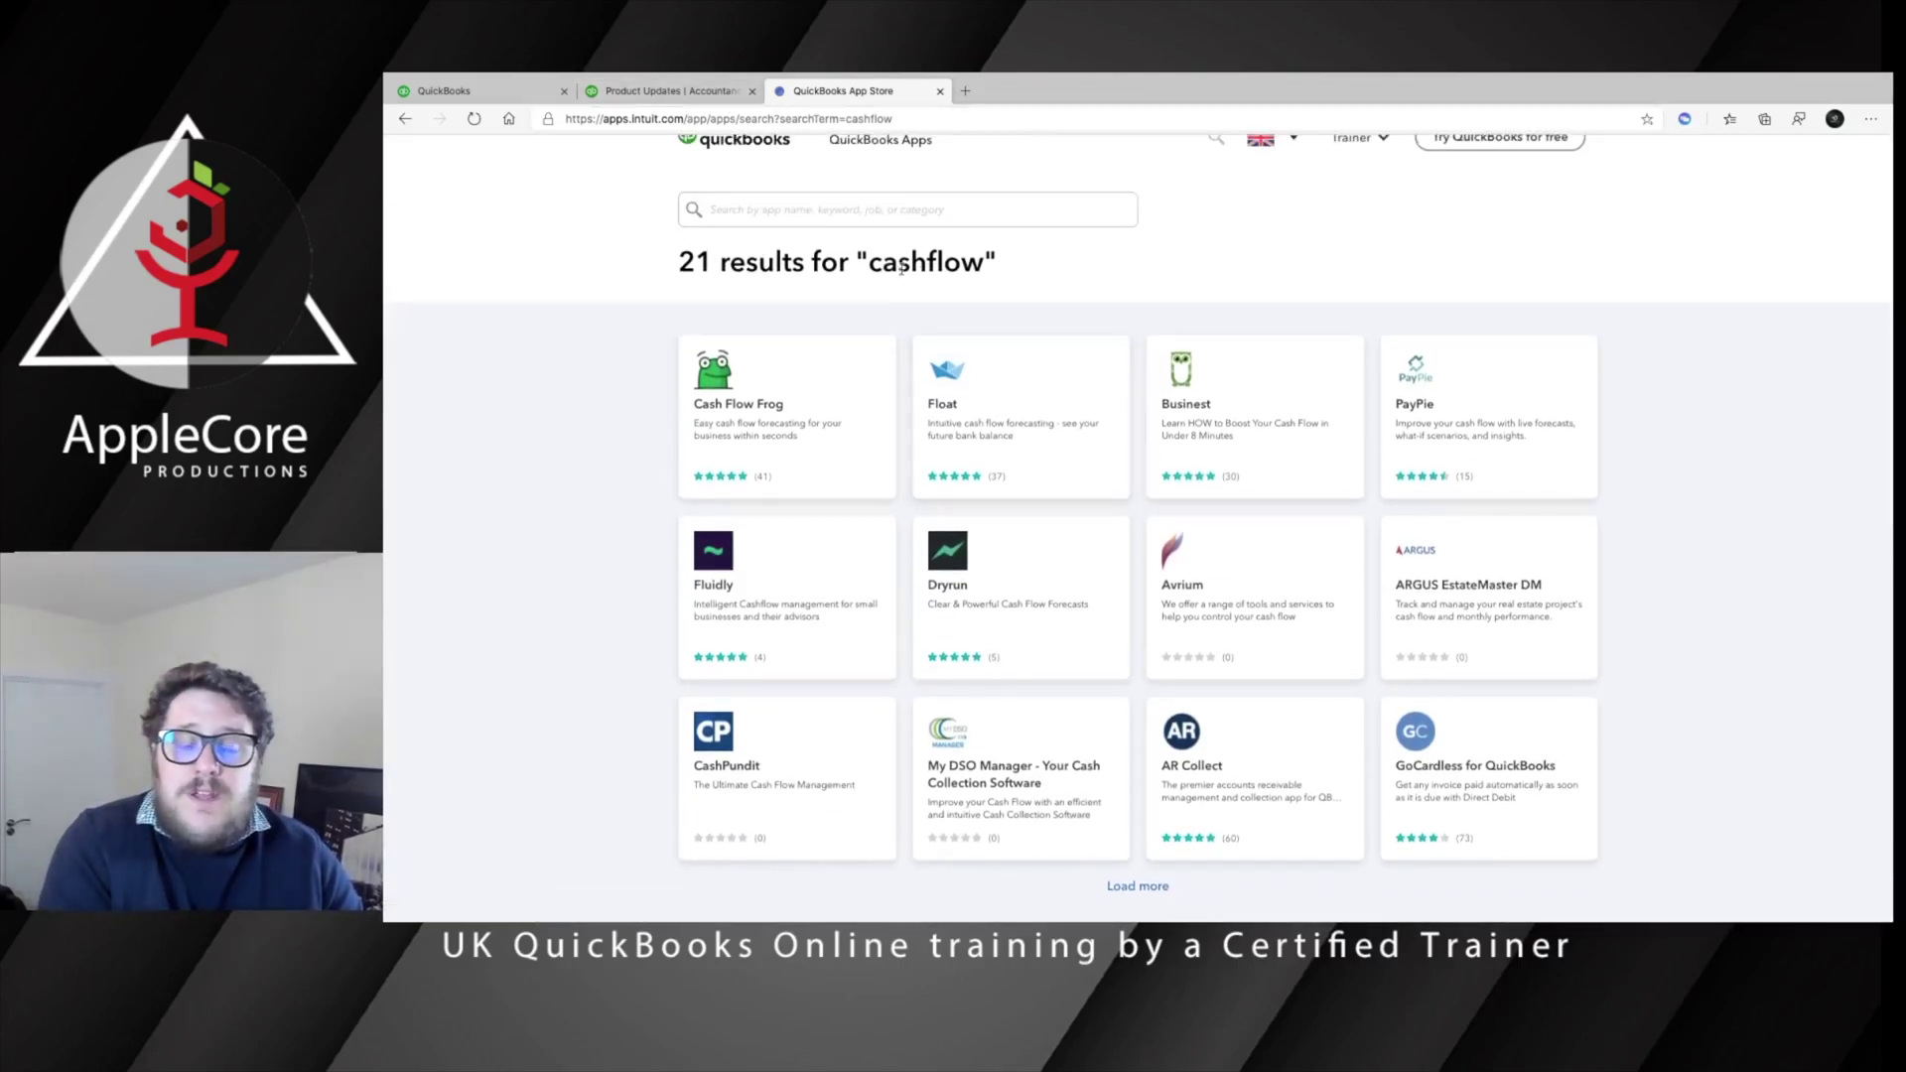
{"action": "scroll", "coordinate": [950, 400], "scroll_direction": "down", "scroll_amount": 2}
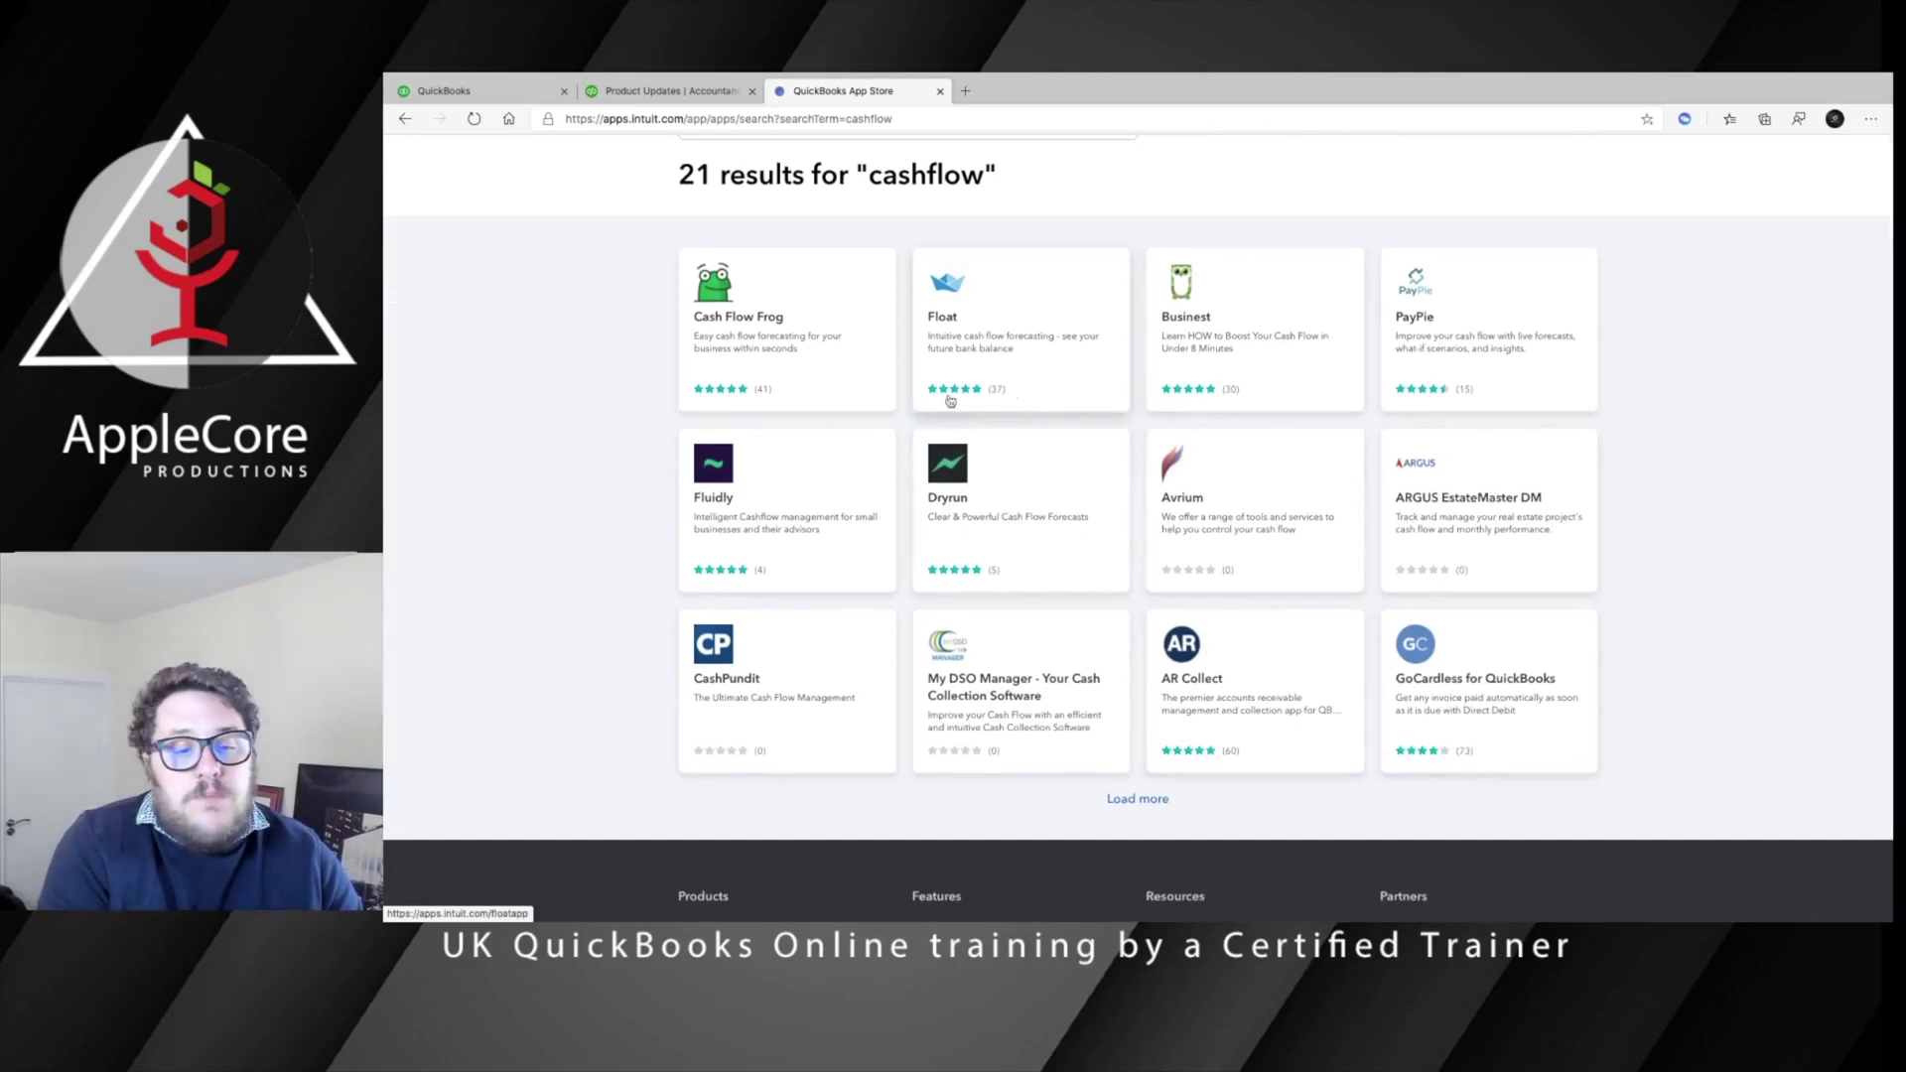
{"action": "scroll", "coordinate": [1222, 394], "scroll_direction": "up", "scroll_amount": 2}
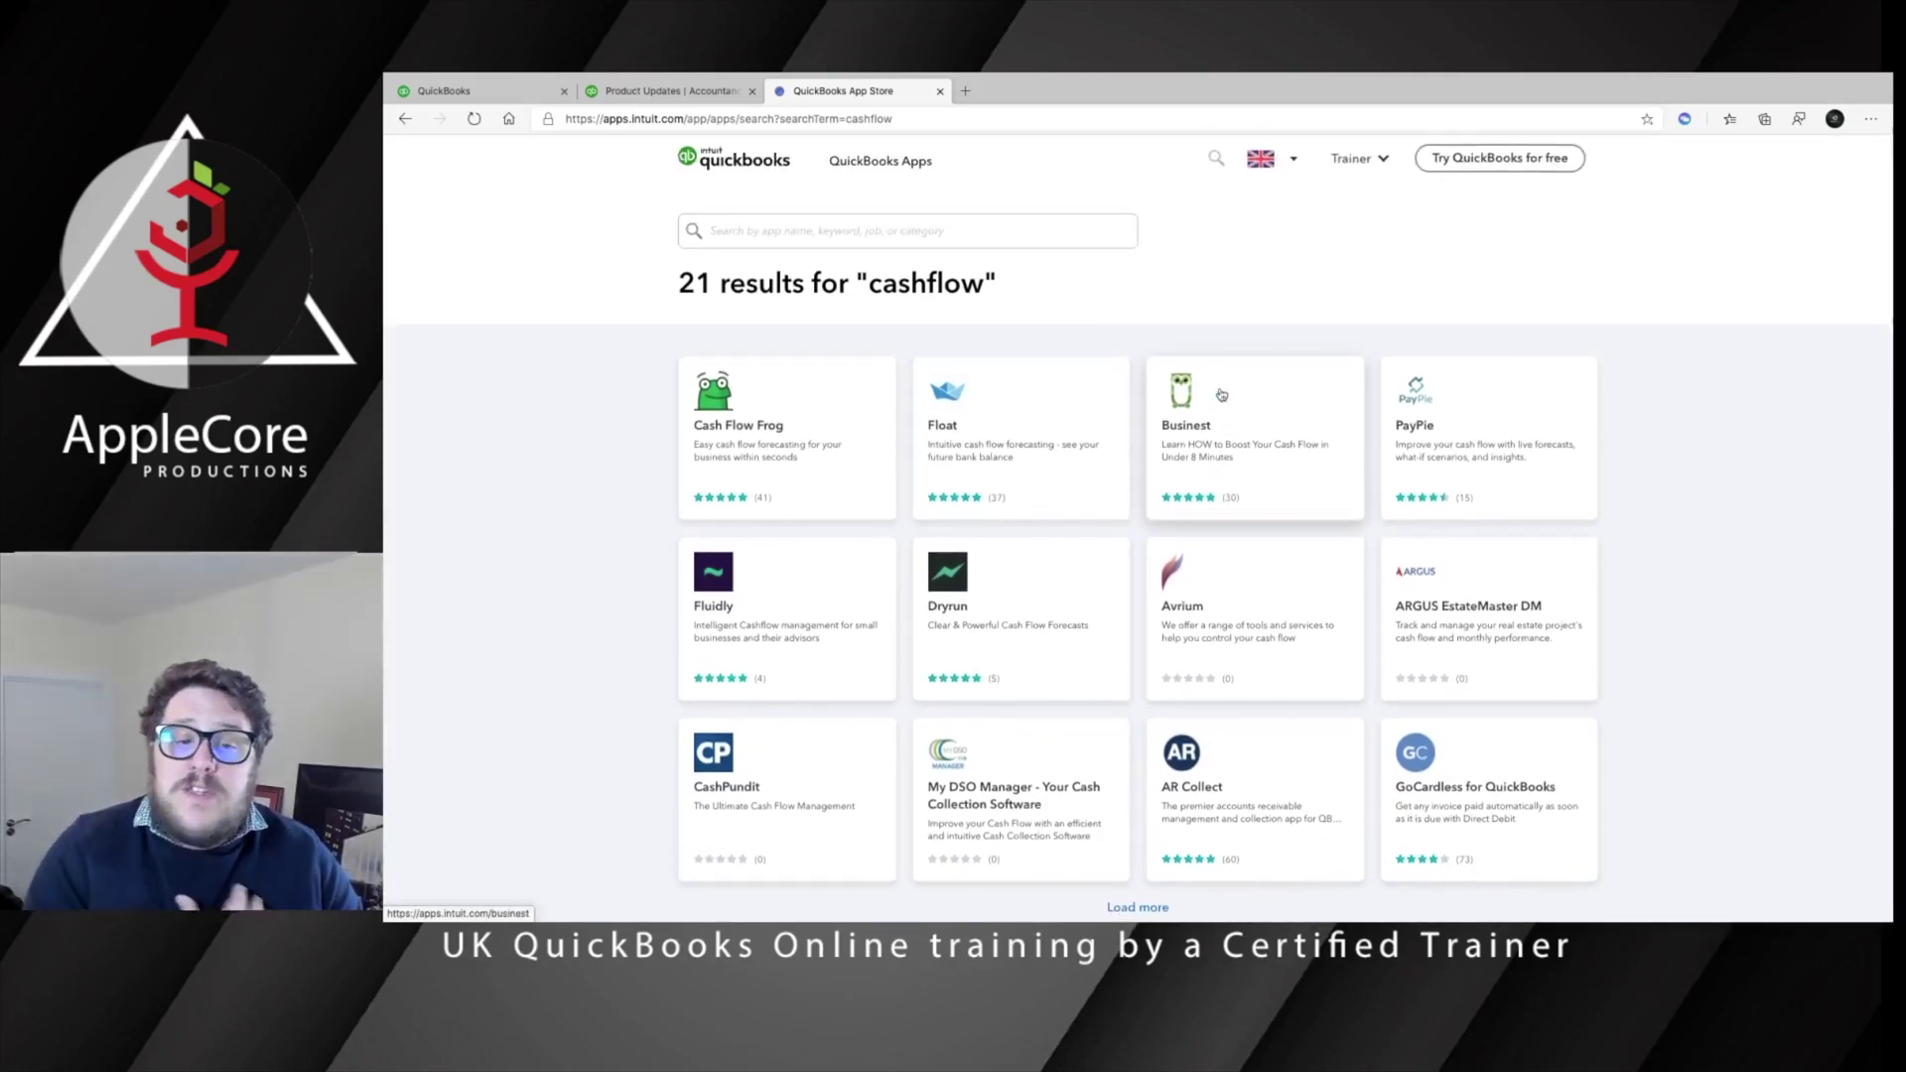